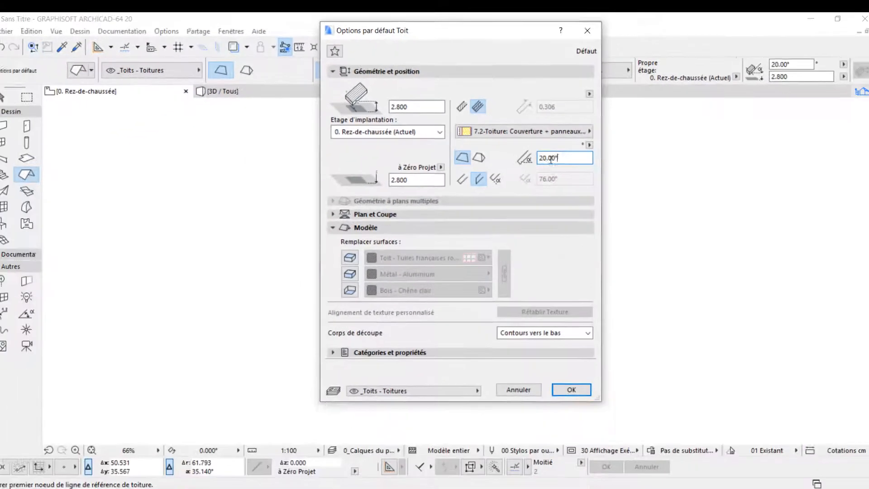
Accept the default roof settings with a 20.00° slope and draw a horizontal reference line for a single-plane roof
left_click(575, 378)
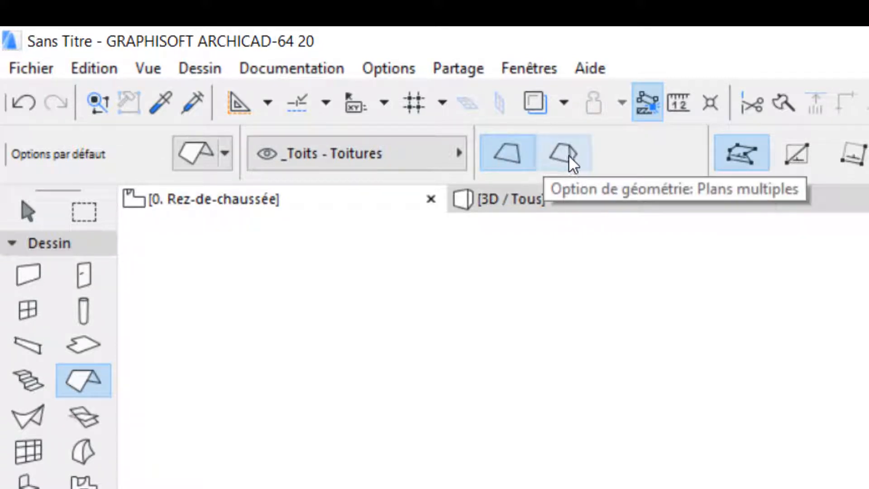
left_click(516, 160)
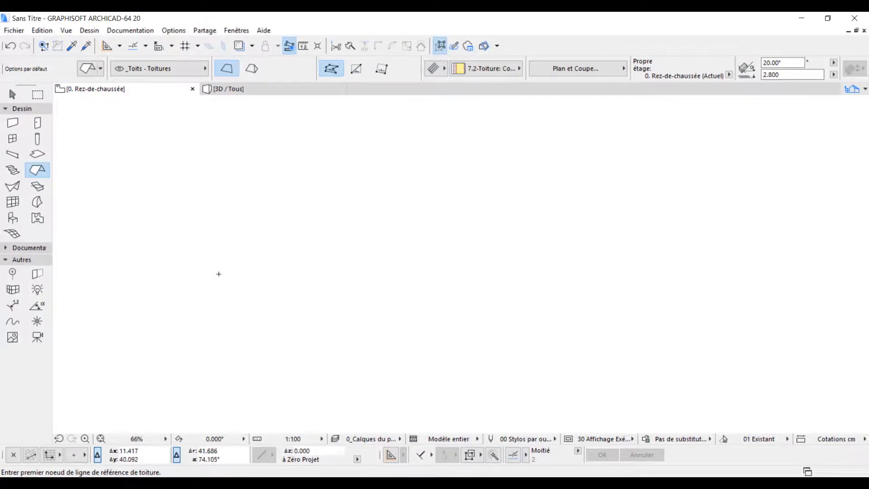
left_click(229, 269)
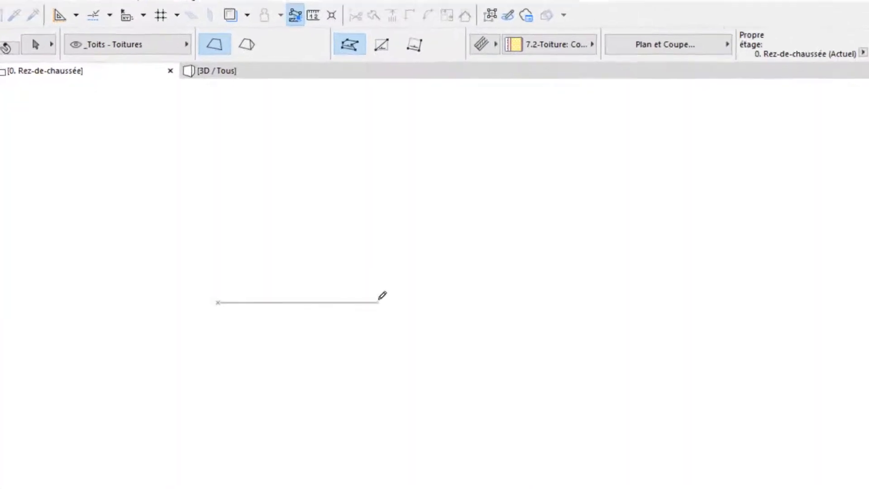
left_click(357, 269)
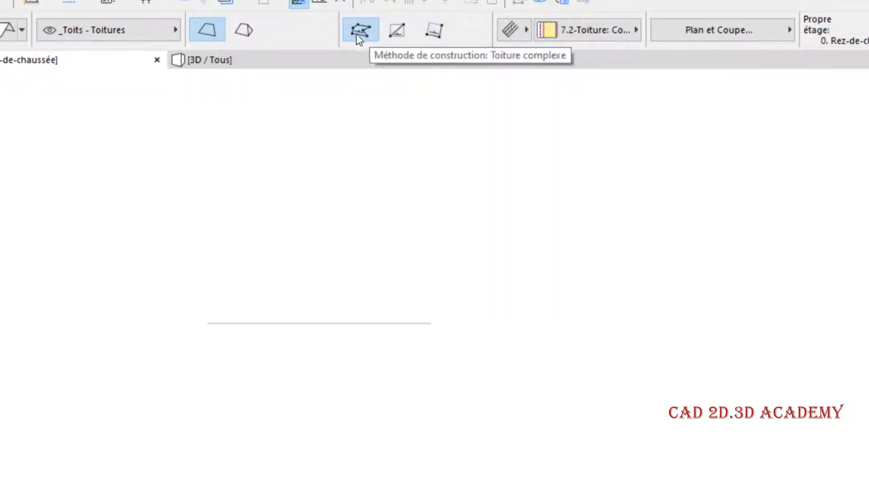
Outline the roof with the rectangular construction method, from the reference line's right end to the opposite upper corner
left_click(396, 33)
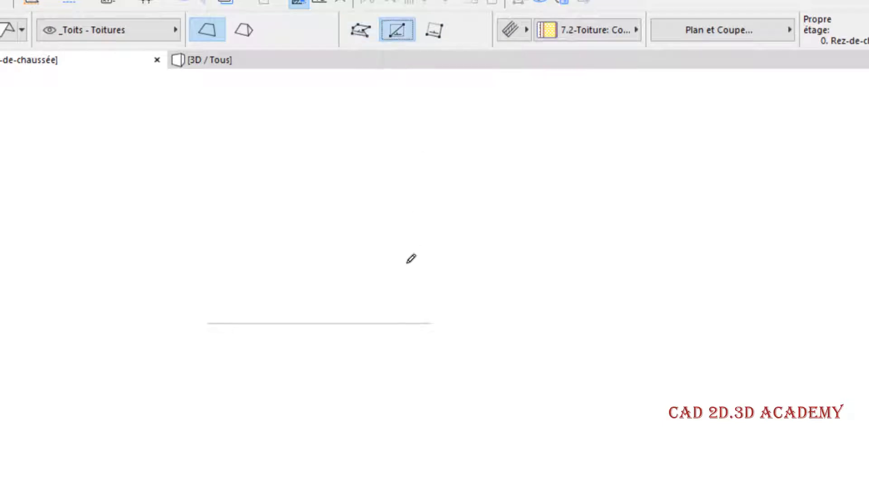
left_click(430, 323)
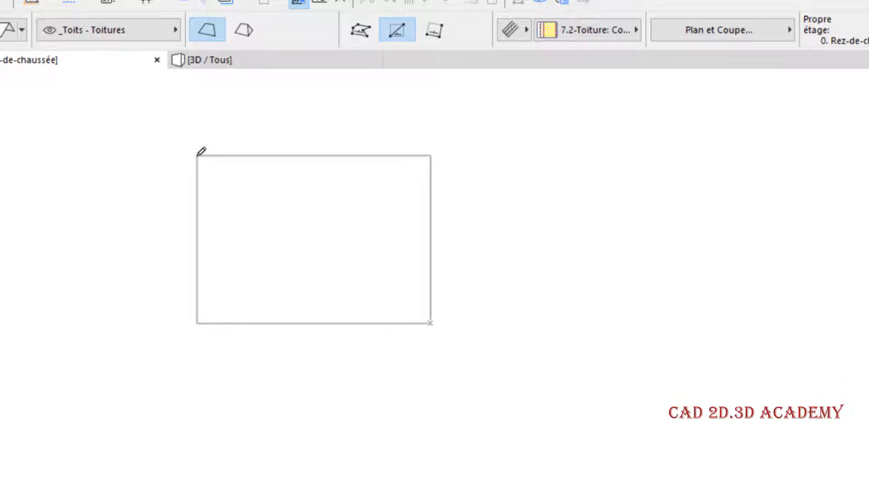
left_click(197, 155)
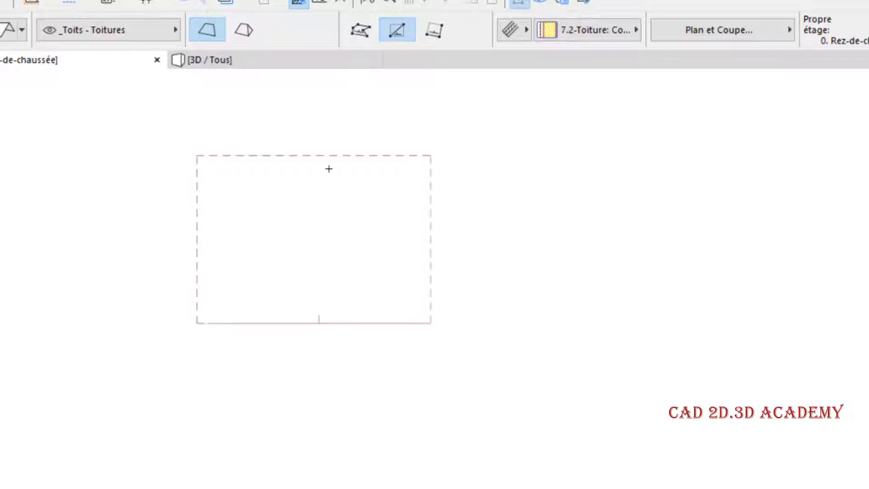
Examine how the roof is displayed on the Etage 1er and Toiture storeys, ending back on Rez-de-chaussée
middle_click_drag(320, 217, 322, 233)
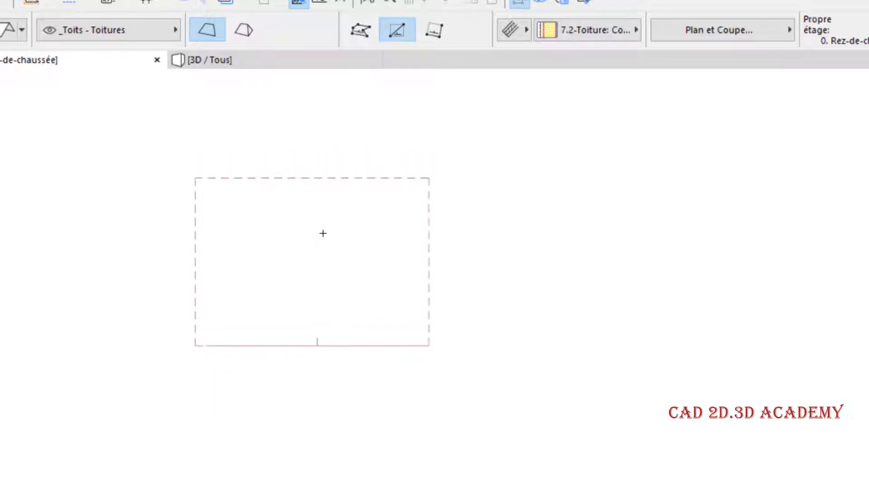
scroll(325, 231, "up", 1)
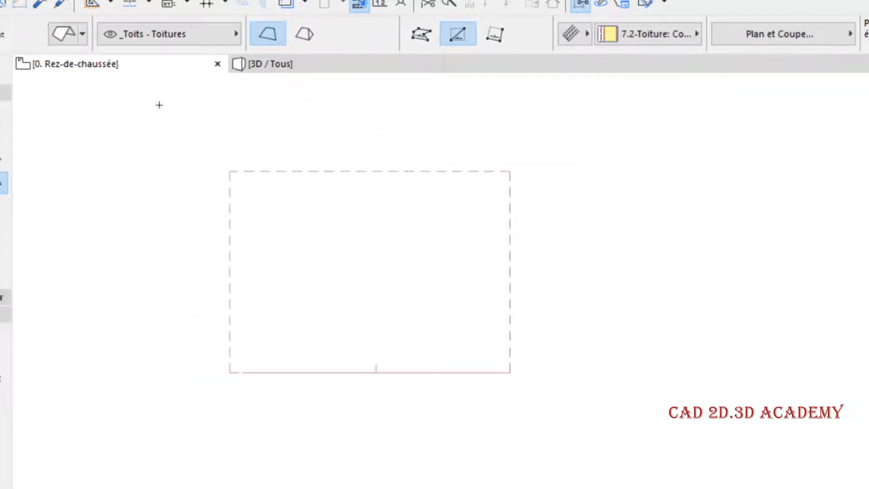
key("ctrl+Up")
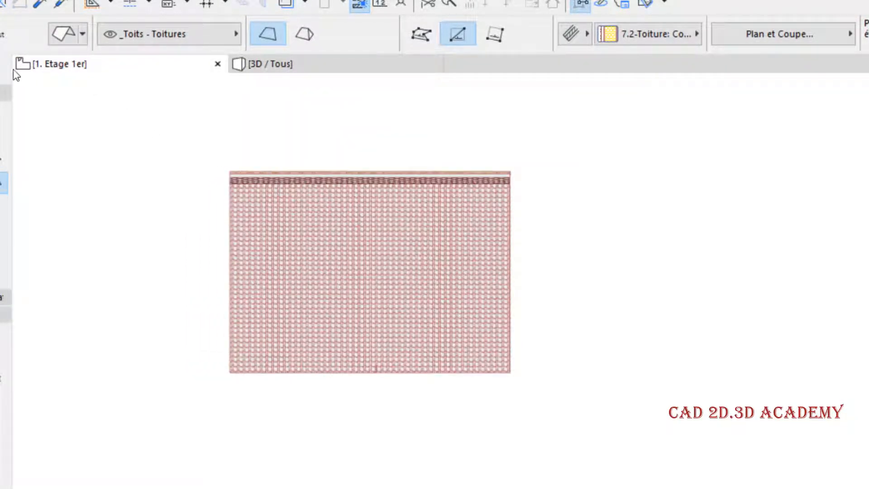
scroll(296, 198, "up", 3)
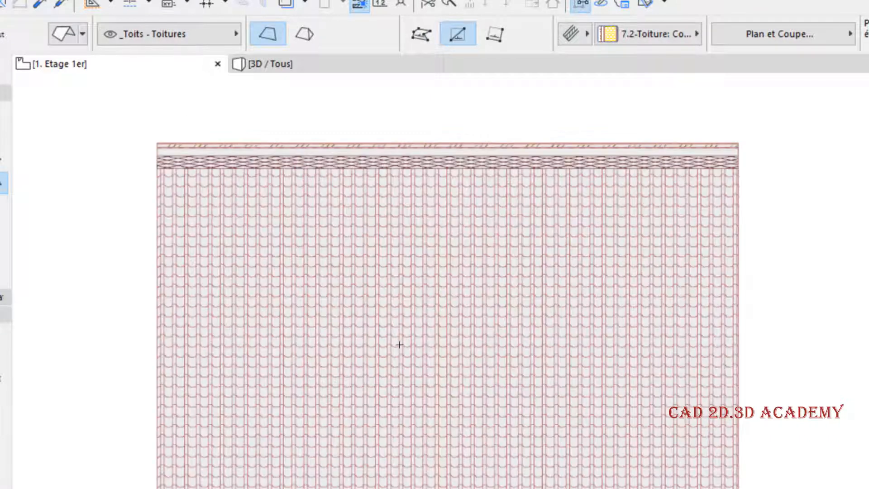
middle_click_drag(399, 345, 392, 315)
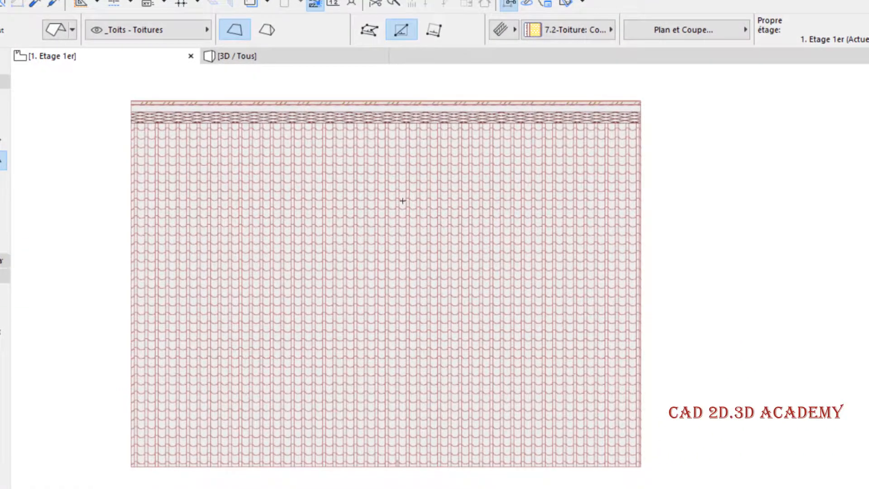
key("ctrl+Up")
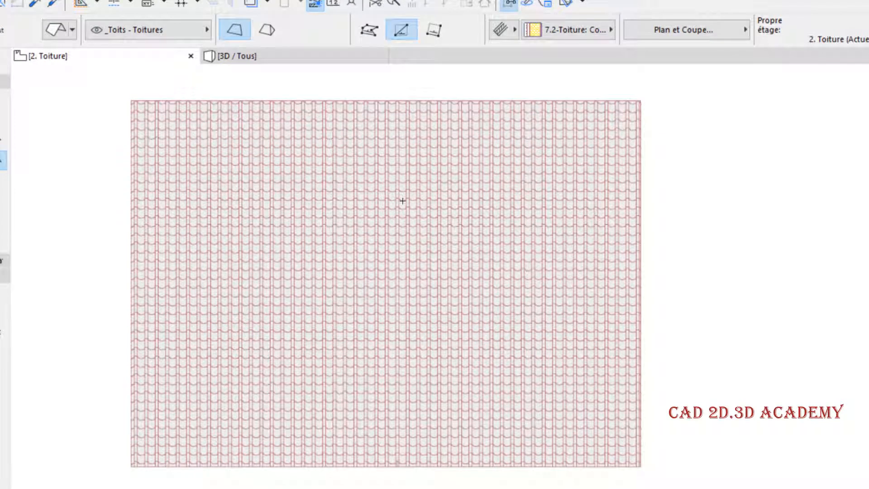
key("ctrl+Down")
key("ctrl+Down")
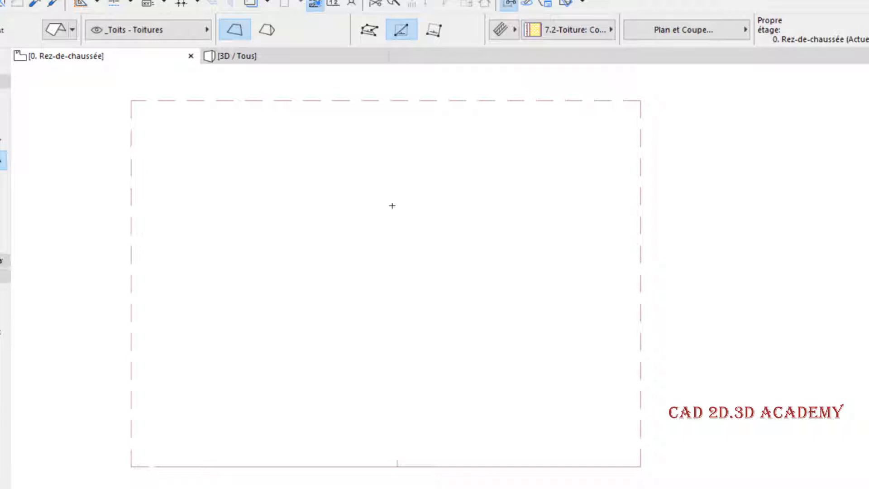
Inspect the selected rectangular roof in 3D from several angles, return to the Rez-de-chaussée plan and deselect it
scroll(402, 205, "down", 1)
middle_click_drag(347, 198, 365, 211)
key("shift")
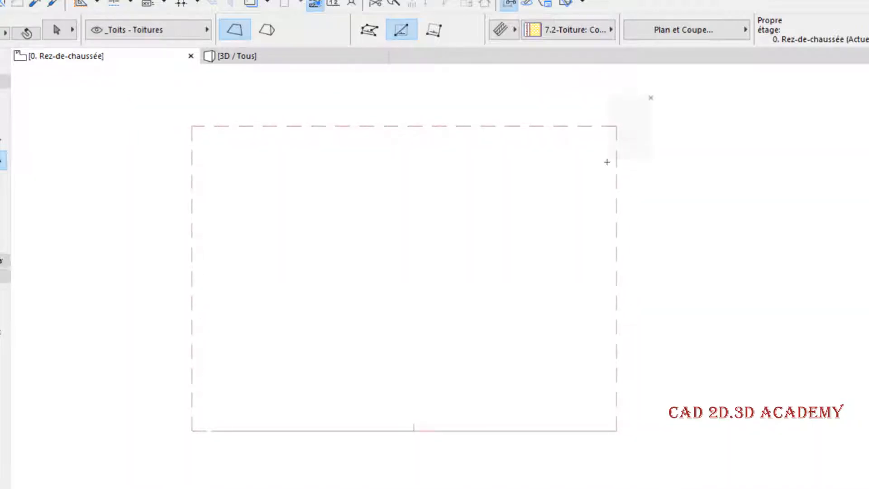
left_click(295, 128, "shift")
left_click(266, 57)
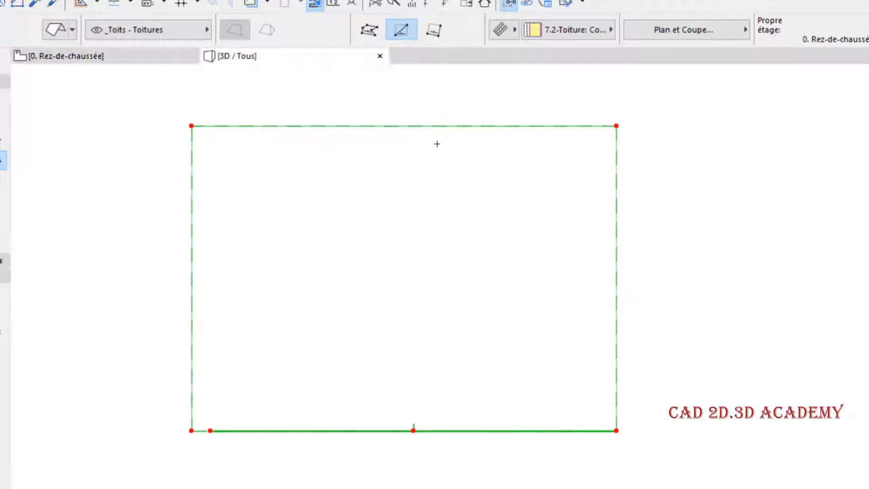
middle_click_drag(647, 242, 817, 363, "shift")
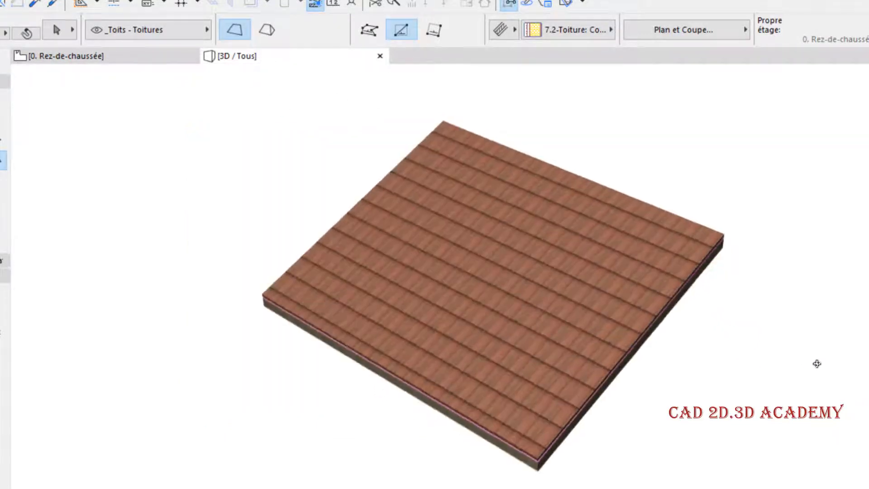
middle_click_drag(553, 291, 431, 235, "shift")
left_click(93, 58)
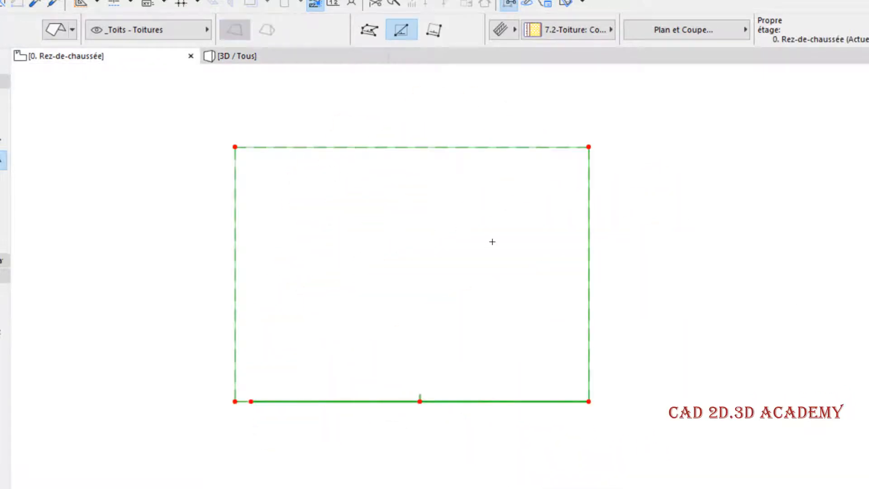
scroll(628, 245, "down", 2)
middle_click_drag(696, 270, 522, 295)
key("Escape")
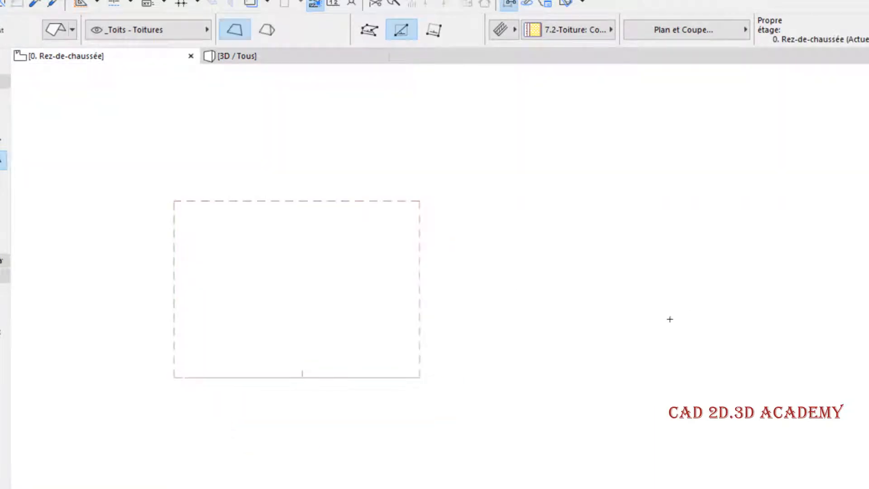
Draw a second horizontal roof reference line to the right of the rectangular roof, with the slope rising above the line
middle_click_drag(670, 319, 544, 315)
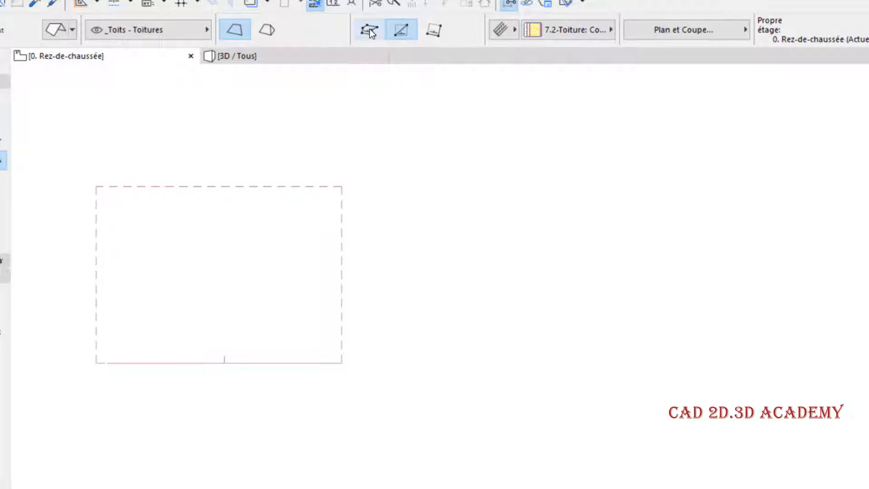
middle_click_drag(522, 202, 482, 194)
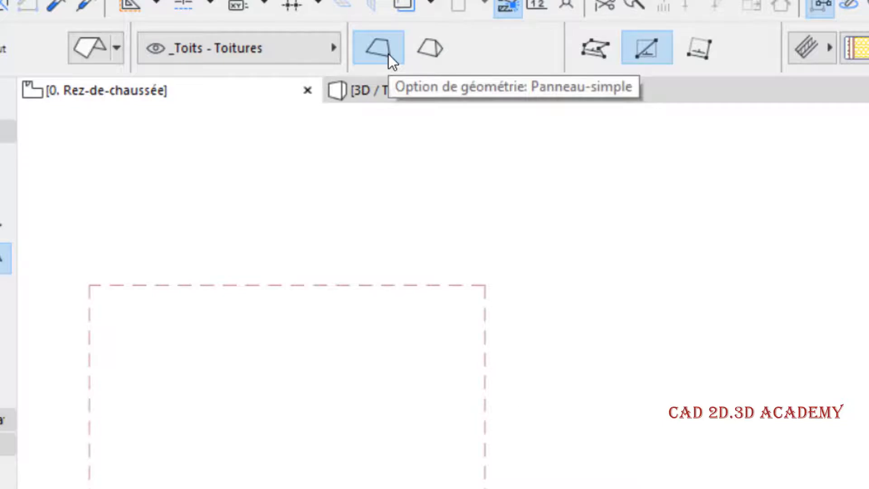
left_click(476, 389)
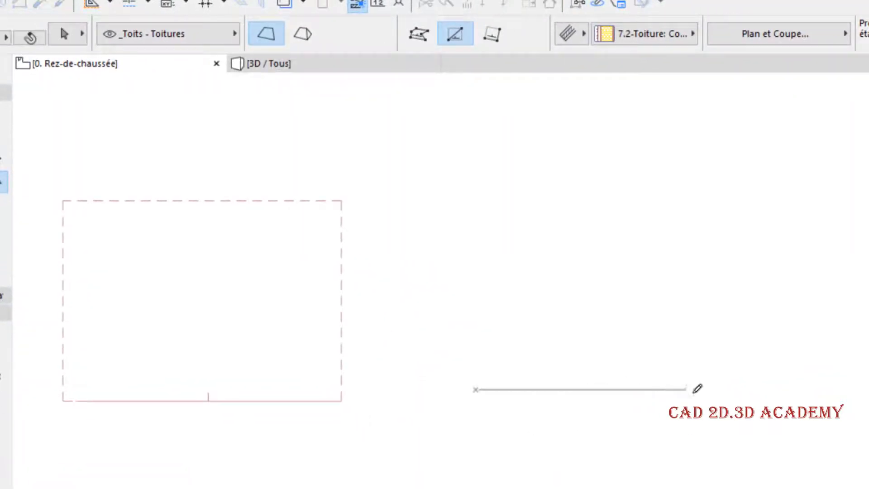
left_click(702, 389)
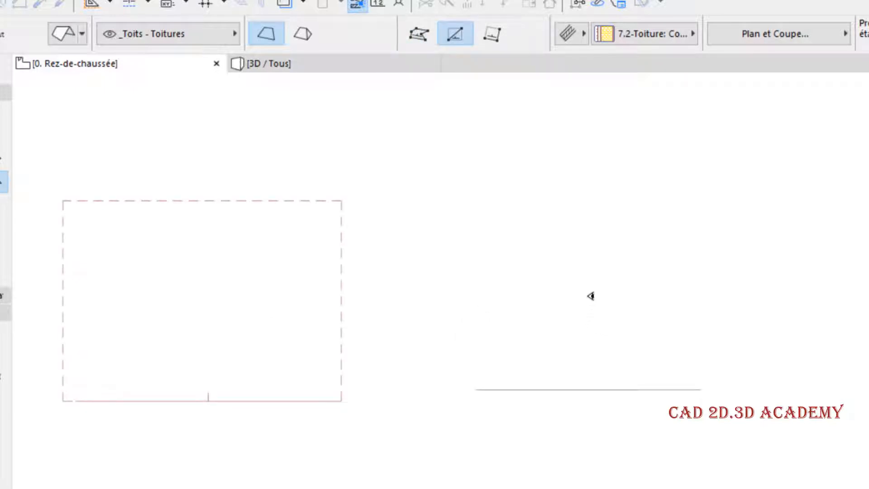
left_click(590, 297)
Outline the second roof with the complex construction method, using straight edges and a semicircular arc on the right half of its upper edge
left_click(419, 34)
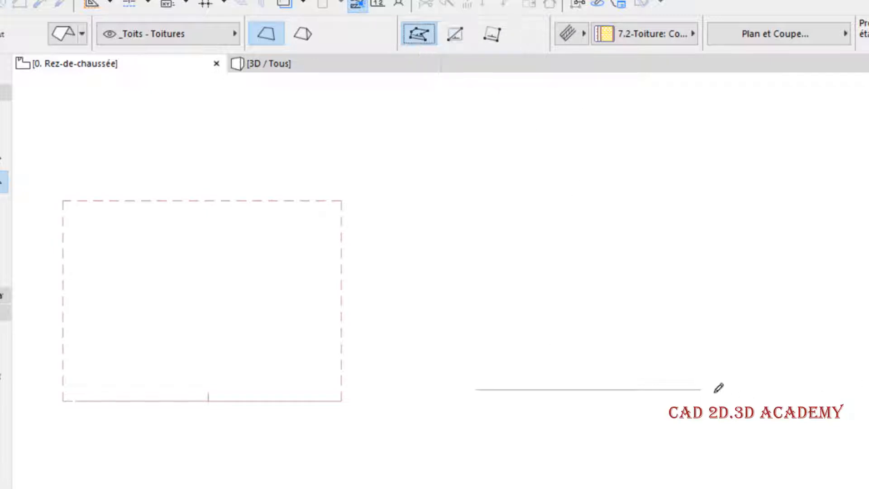
left_click(476, 390)
left_click(701, 389)
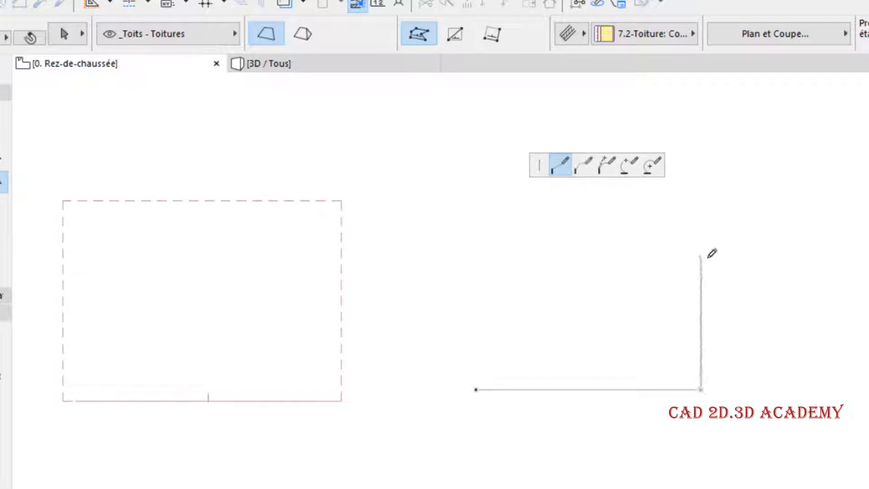
left_click(702, 237)
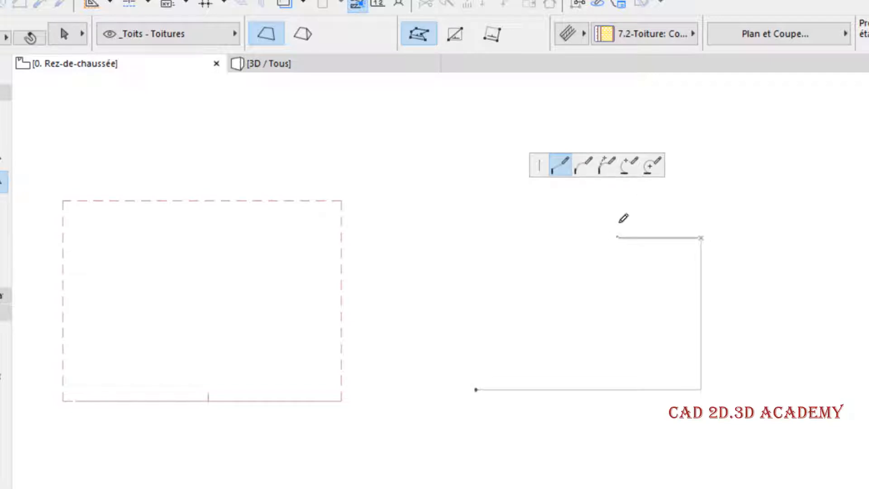
left_click(584, 165)
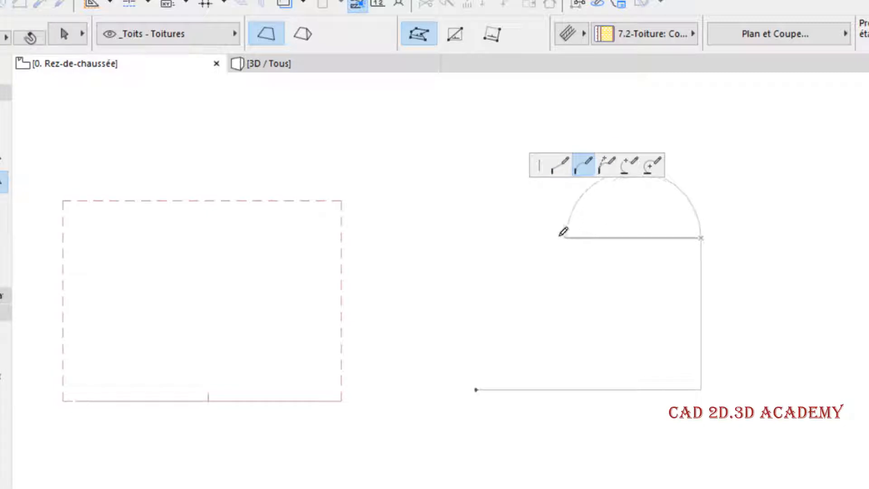
left_click(560, 237)
left_click(561, 166)
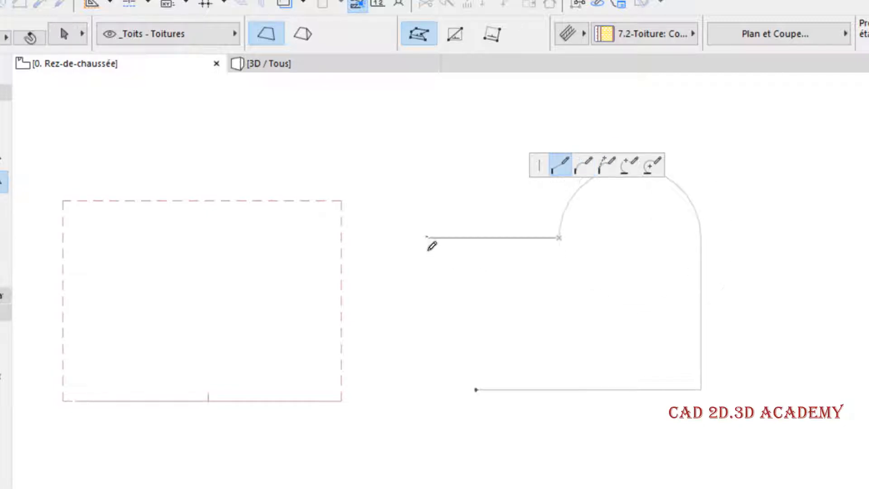
left_click(477, 389, "shift")
left_click(477, 390)
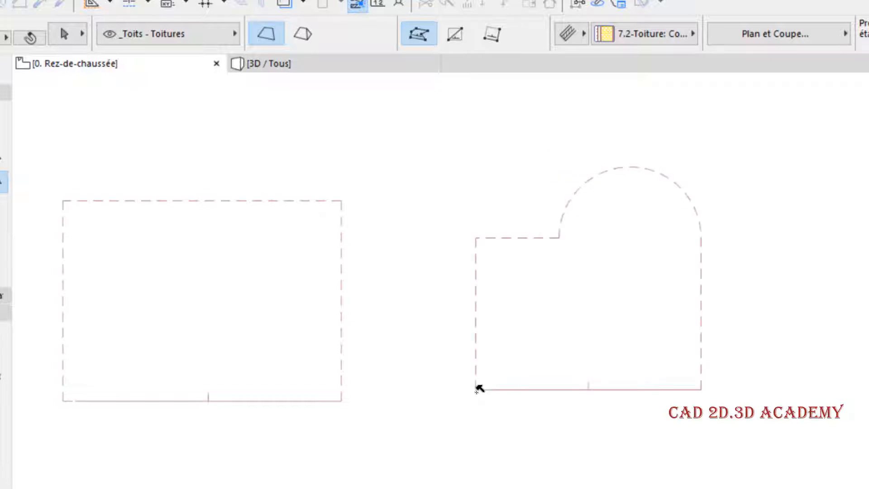
Inspect the arched roof beside the rectangular one in 3D from several angles, then return to the Rez-de-chaussée plan
scroll(514, 347, "down", 2)
middle_click_drag(663, 292, 611, 287)
left_click_drag(627, 216, 504, 316, "shift")
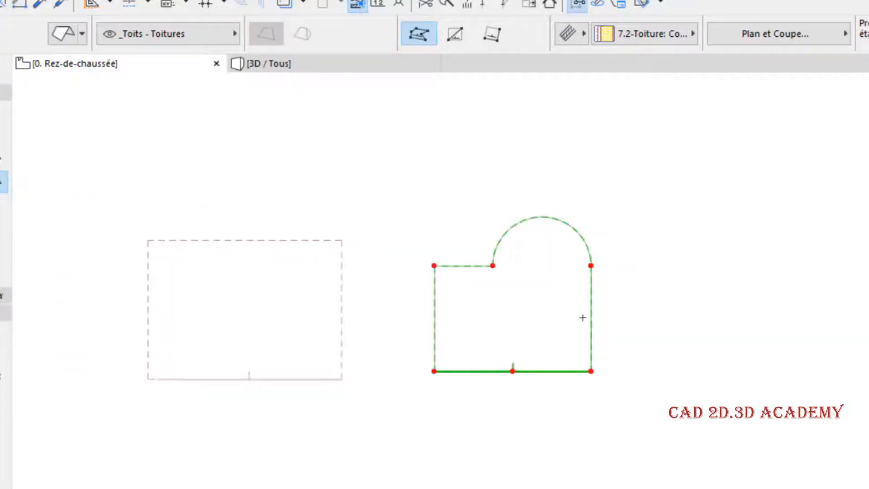
key("F3")
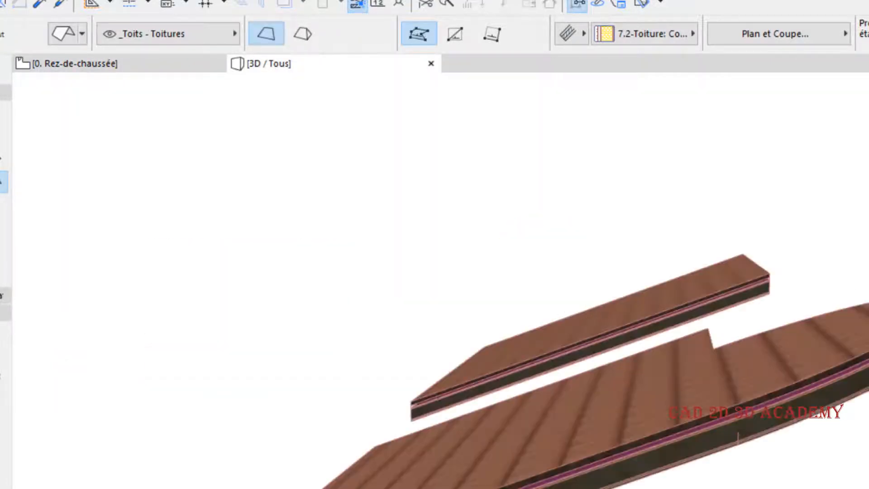
middle_click_drag(619, 352, 670, 367, "shift")
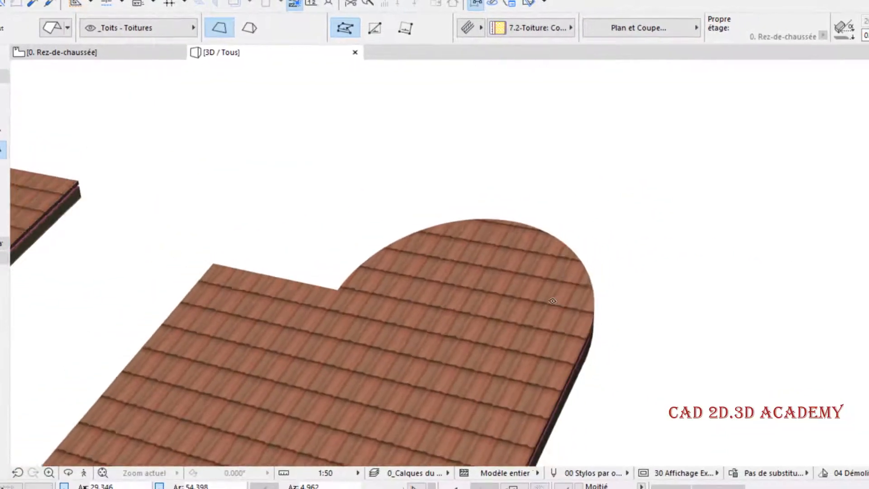
middle_click_drag(552, 300, 249, 231, "shift")
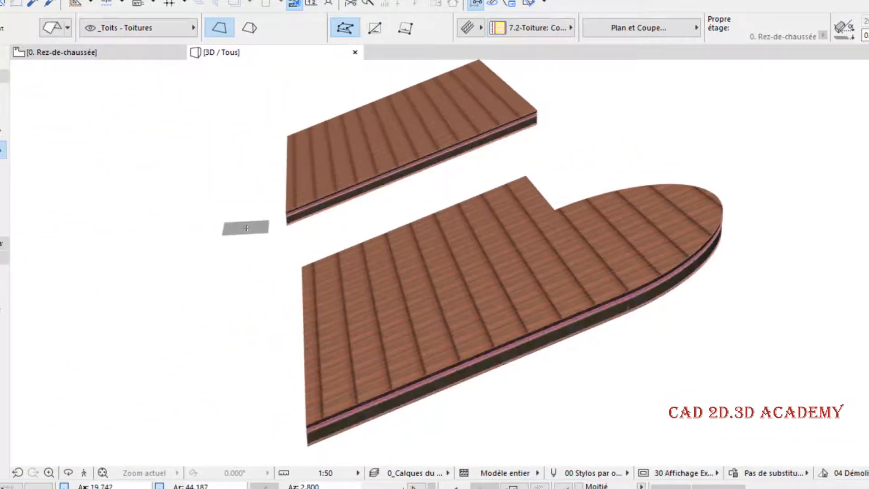
middle_click_drag(697, 112, 705, 133, "shift")
key("F2")
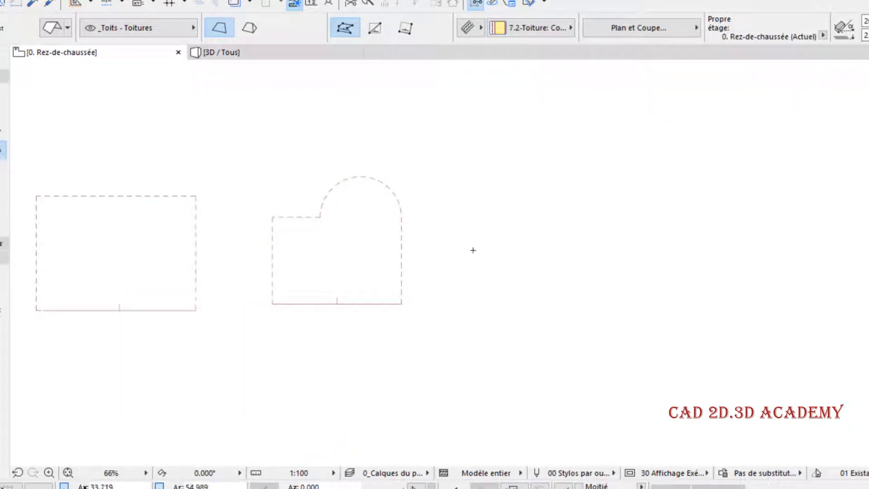
middle_click_drag(408, 230, 475, 243)
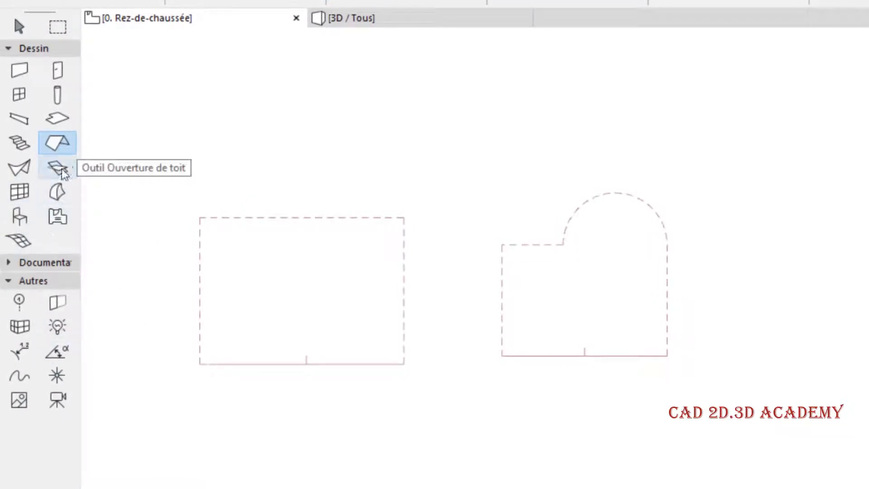
Draw a horizontal line to the right of the arched roof and equal vertical lines rising from both its ends
left_click(40, 261)
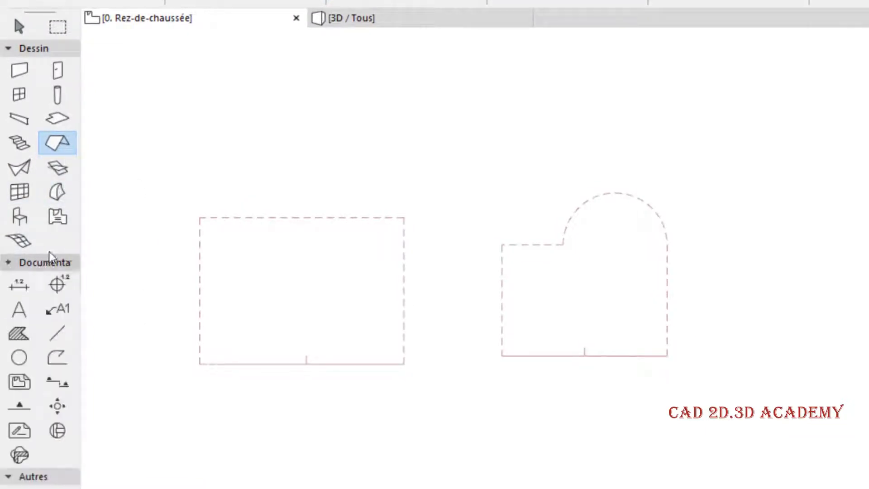
left_click(57, 333)
middle_click_drag(726, 297, 540, 303)
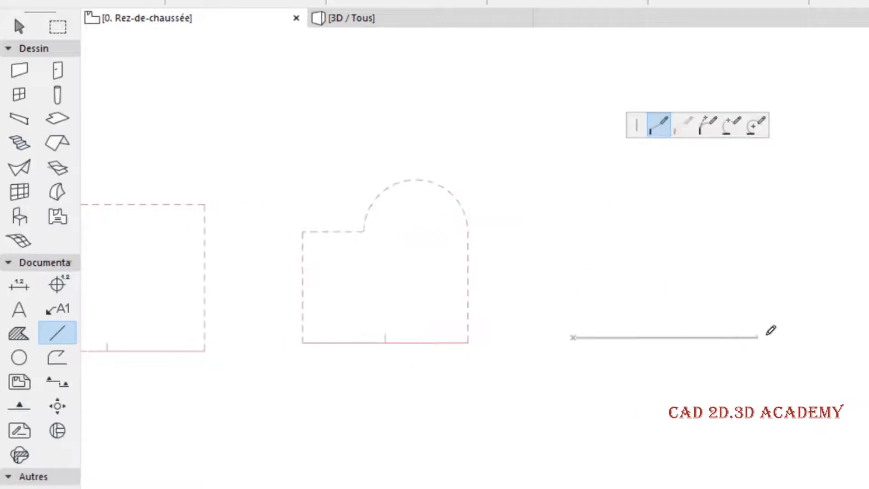
left_click(789, 337)
scroll(798, 225, "up", 2)
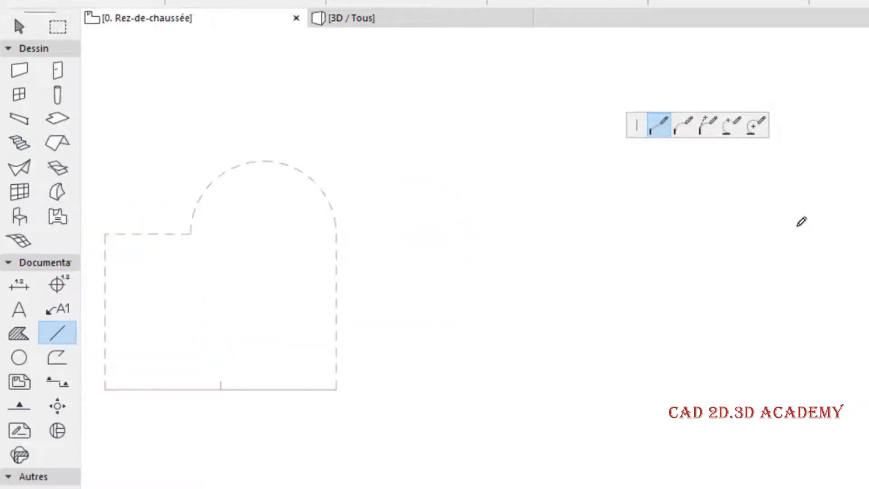
double_click(785, 220)
left_click_drag(829, 241, 750, 287, "shift")
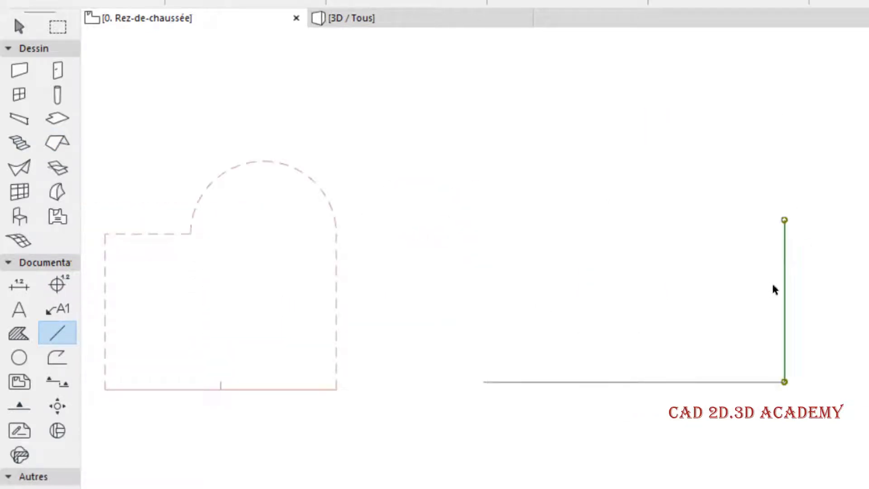
left_click_drag(788, 387, 484, 382, "ctrl")
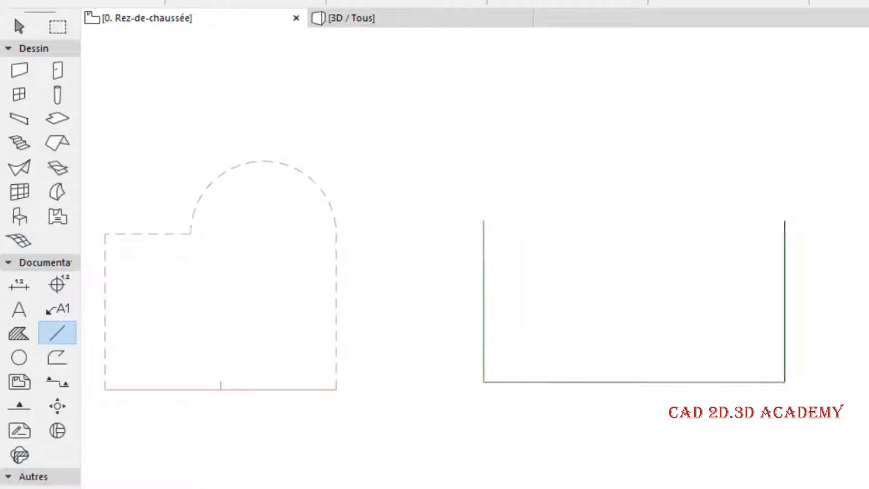
Draw a wavy spline joining the upper ends of the two vertical lines, closing the outline
left_click(37, 262)
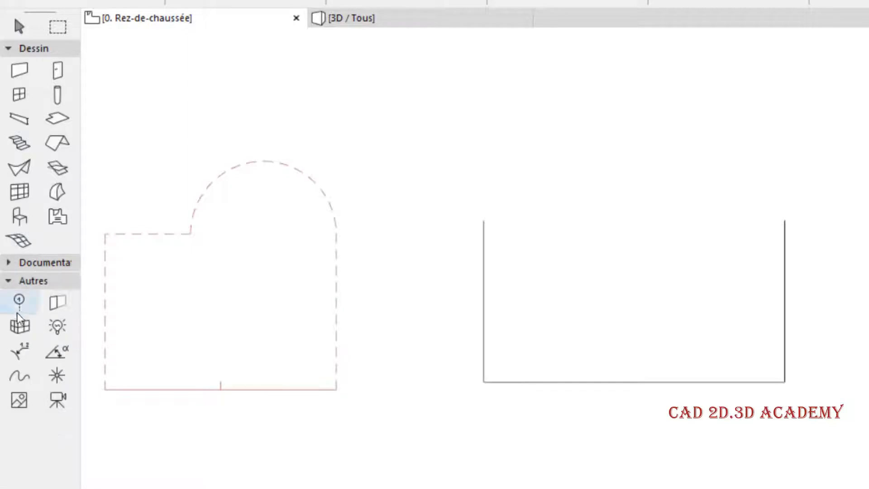
left_click(19, 375)
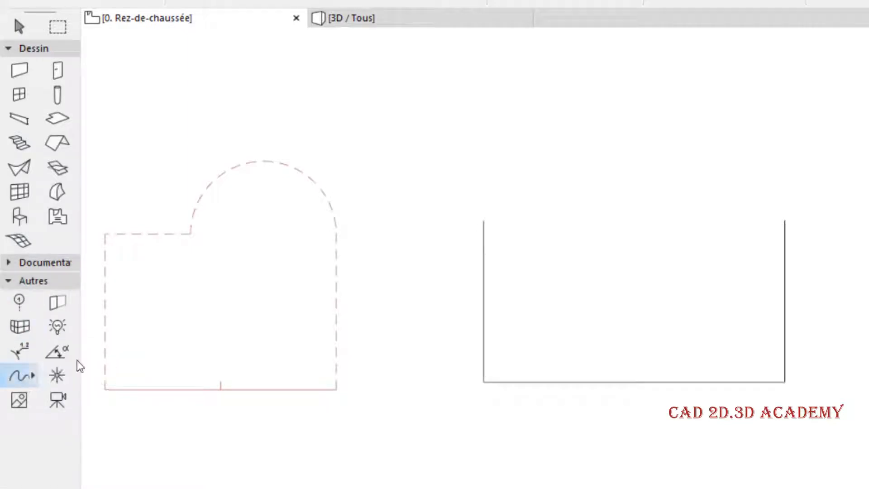
left_click(484, 220)
left_click(584, 178)
left_click(606, 237)
left_click(638, 172)
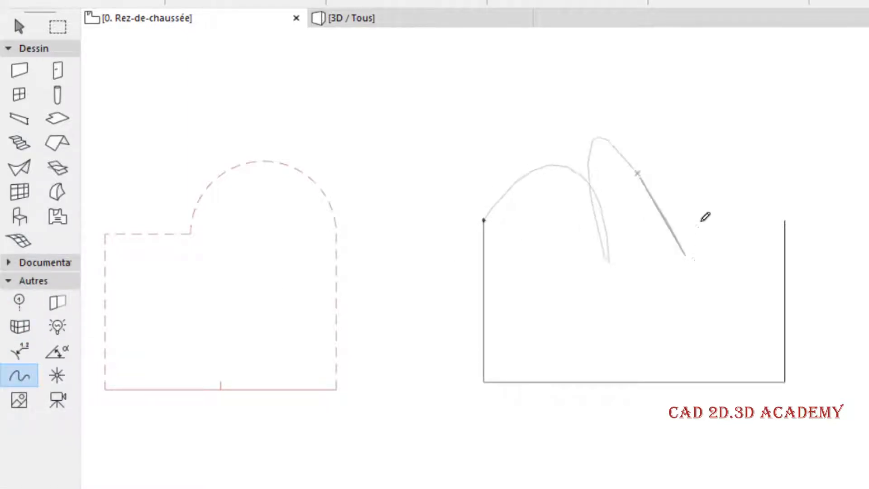
left_click(686, 256)
left_click(708, 190)
left_click(735, 242)
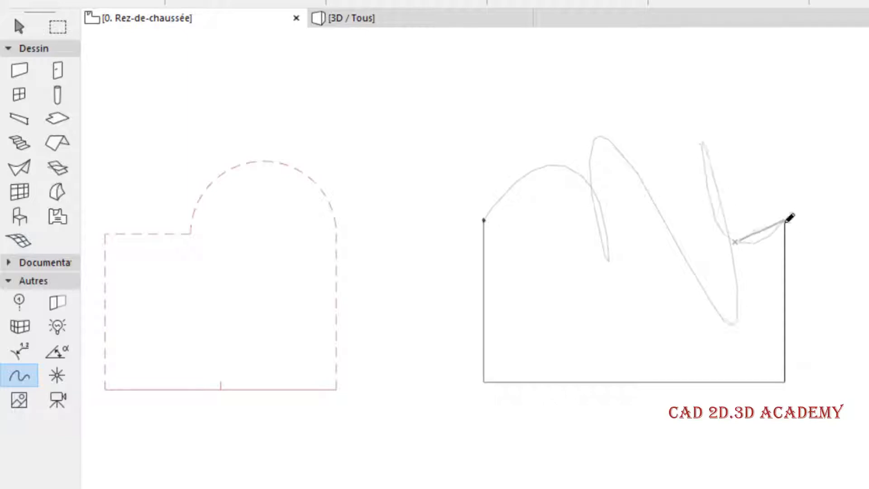
double_click(785, 220)
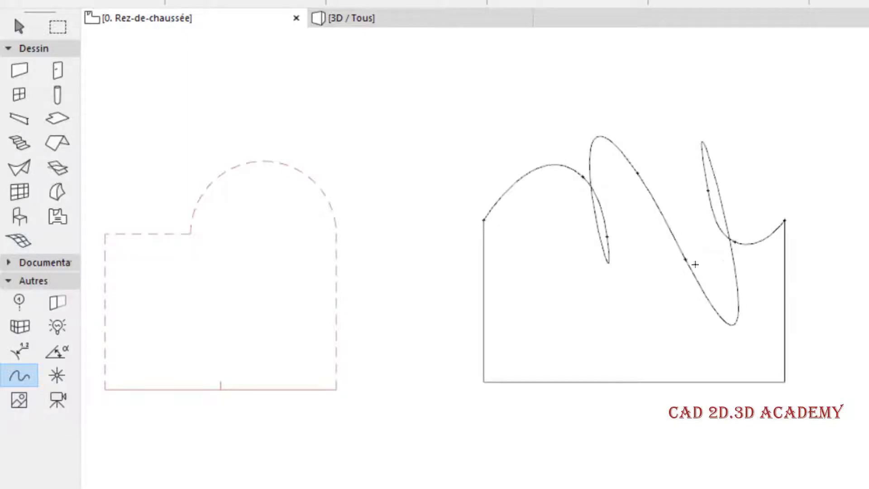
Smooth the spline by merging its upper-right node into the neighbouring node and moving the central peak node down and to the right
scroll(692, 265, "up", 2)
left_click(679, 254, "shift")
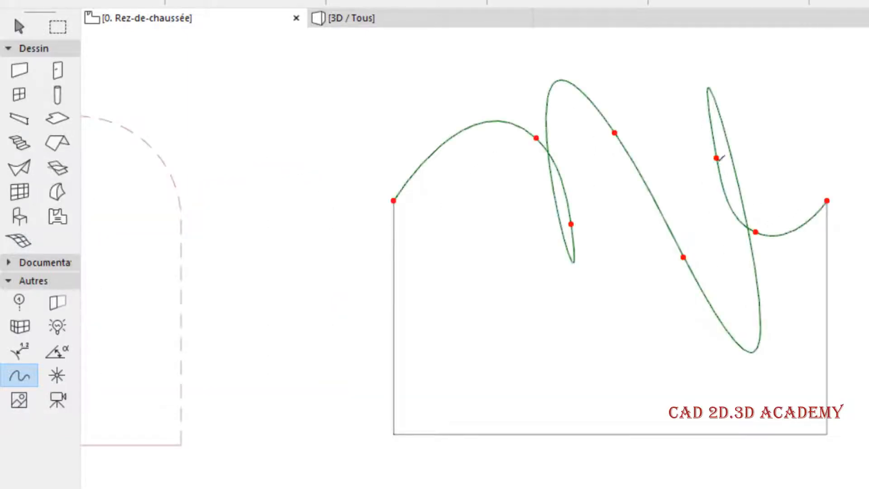
left_click(717, 158)
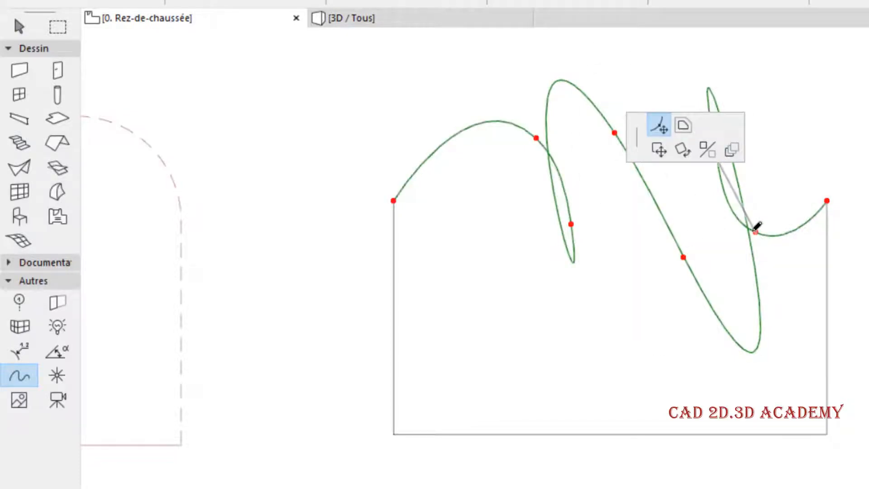
left_click(755, 231)
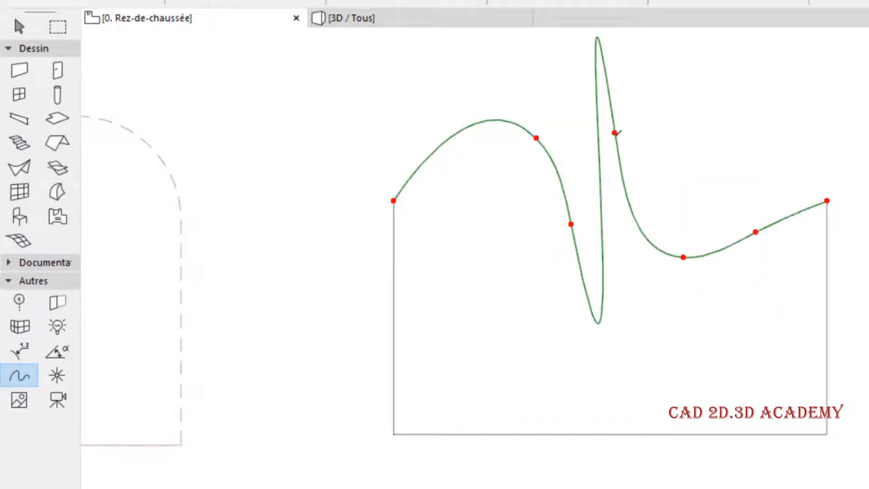
left_click(614, 133)
left_click(657, 188)
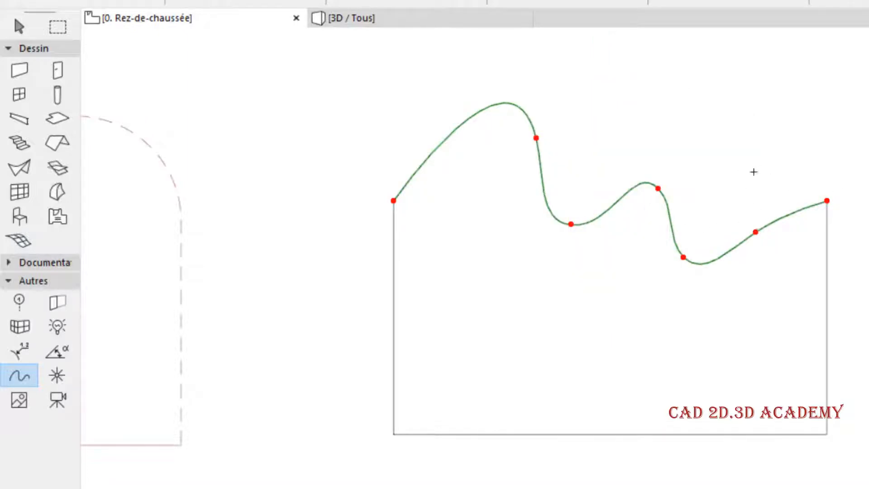
key("Escape")
Create a single-plane roof with the outline's base line as reference line, tracing the closed contour with the Magic Wand
scroll(728, 152, "down", 1)
middle_click_drag(712, 169, 696, 143)
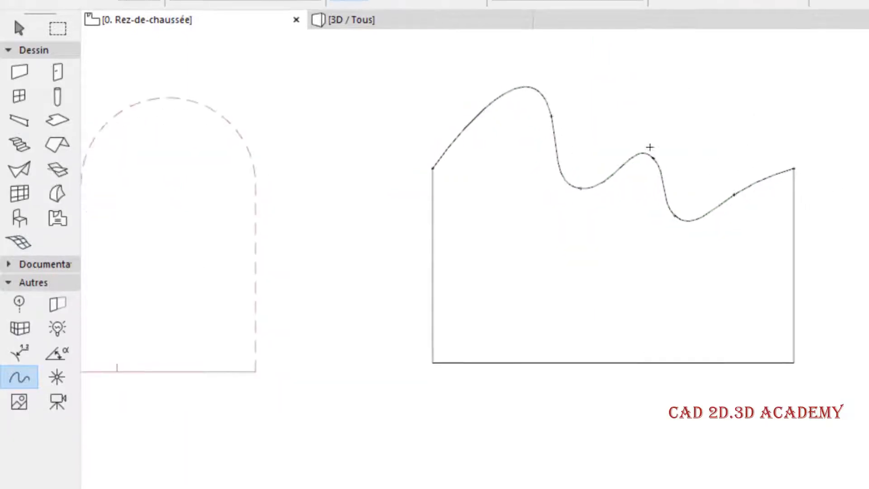
left_click(57, 200)
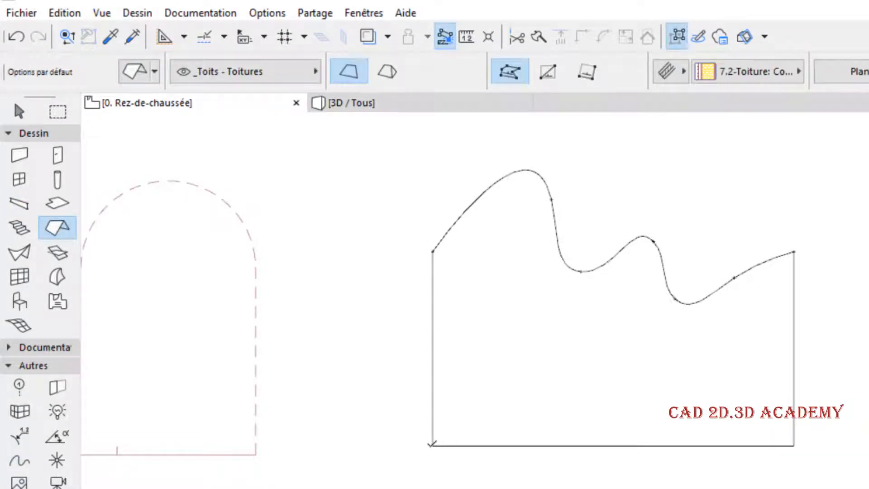
left_click(432, 446)
left_click(795, 446)
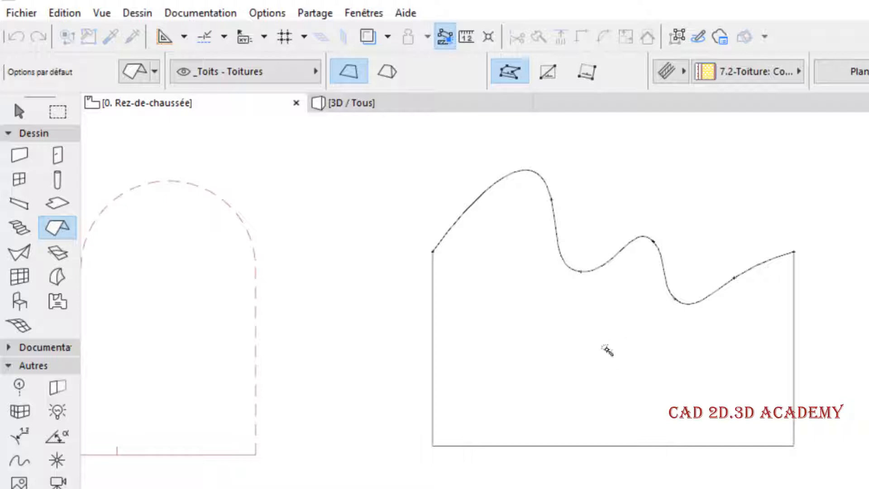
left_click(600, 363)
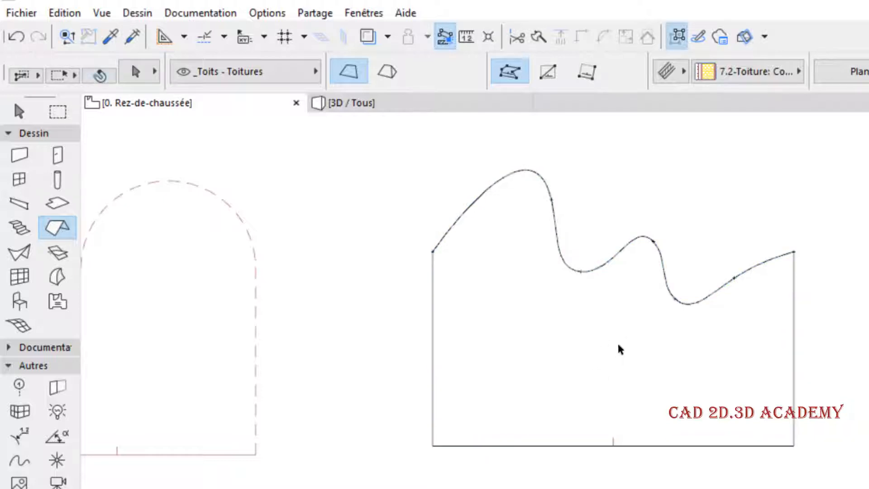
Inspect the wavy-edged roof beside the other two in 3D, then return to the Rez-de-chaussée plan
scroll(625, 337, "down", 2)
scroll(655, 328, "down", 2)
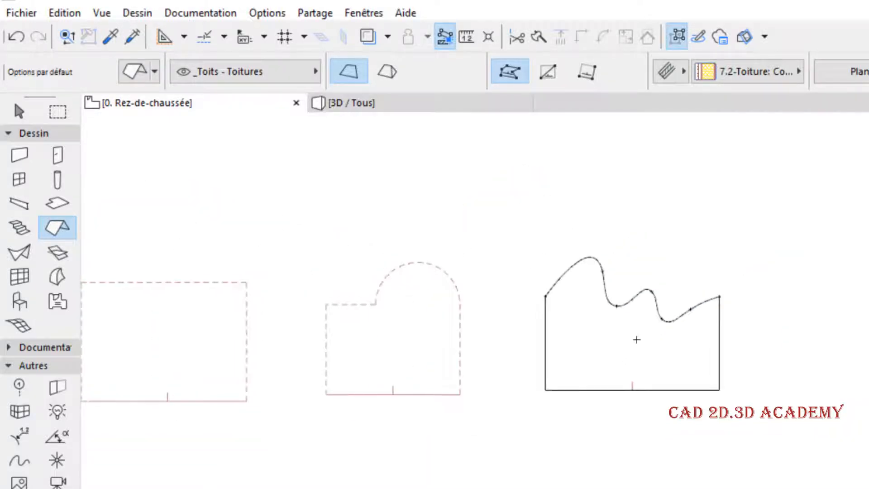
key("F3")
scroll(634, 335, "down", 4)
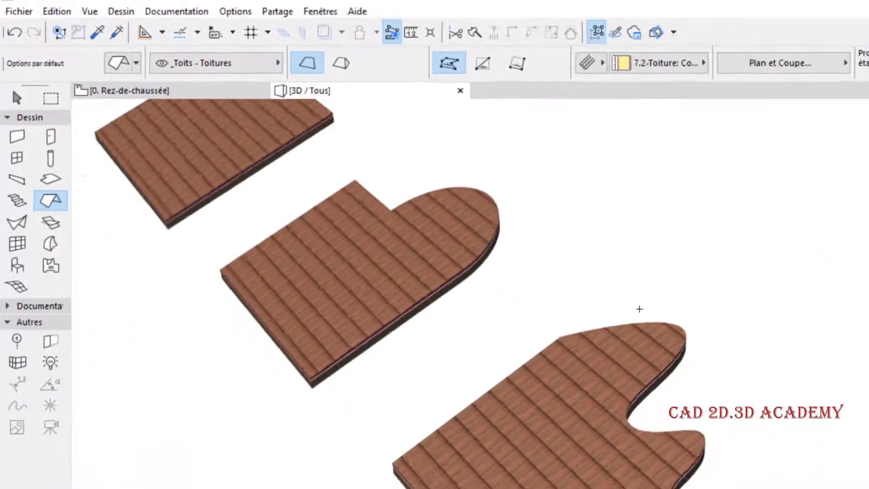
middle_click_drag(634, 313, 506, 249, "shift")
key("F2")
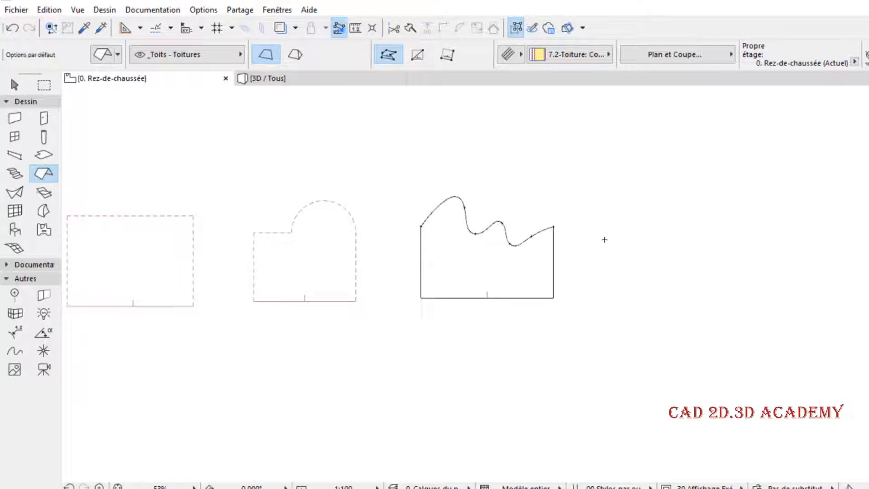
Draw a 6 m horizontal wall to the right of the wavy roof, accepting the default wall settings
middle_click_drag(616, 242, 514, 249)
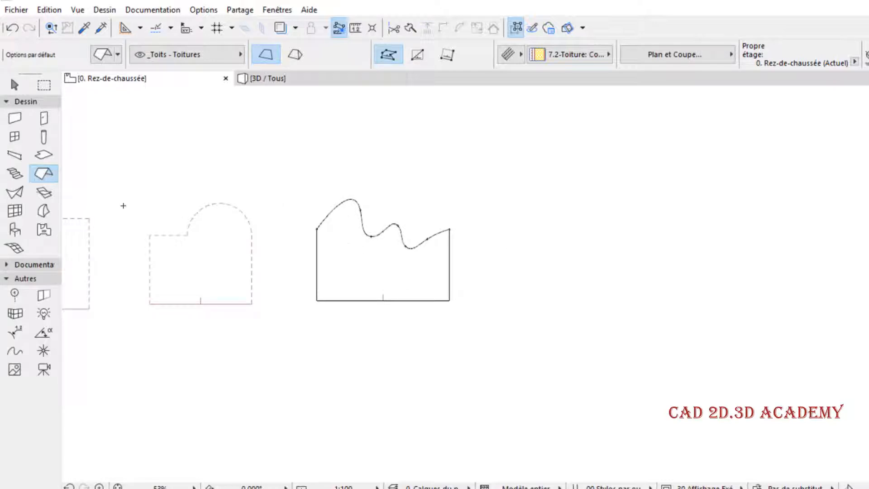
left_click(16, 120)
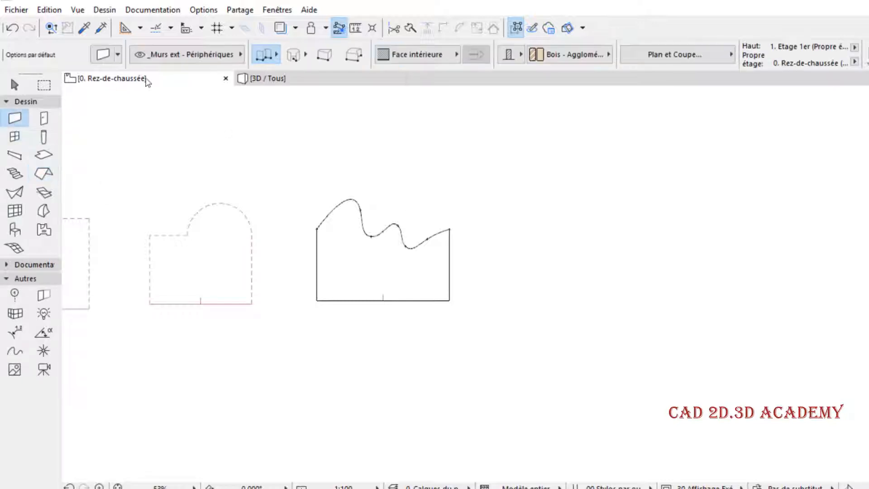
left_click(103, 54)
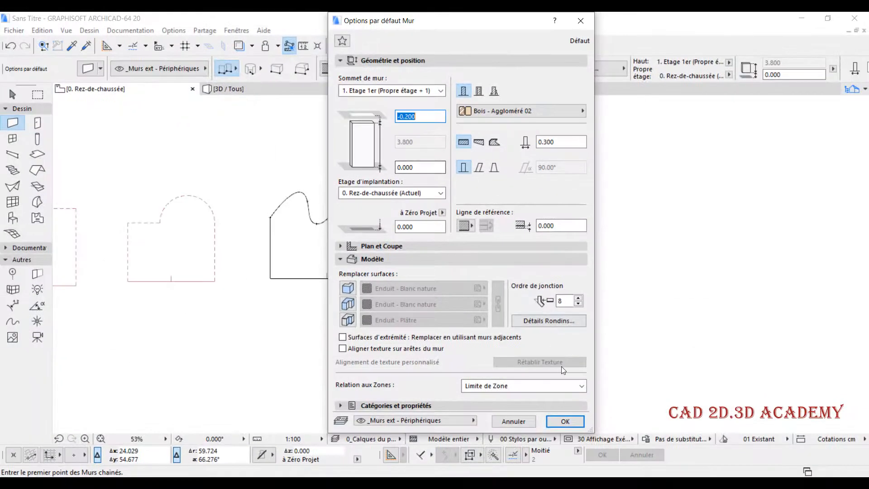
left_click(566, 421)
middle_click_drag(520, 311, 408, 266)
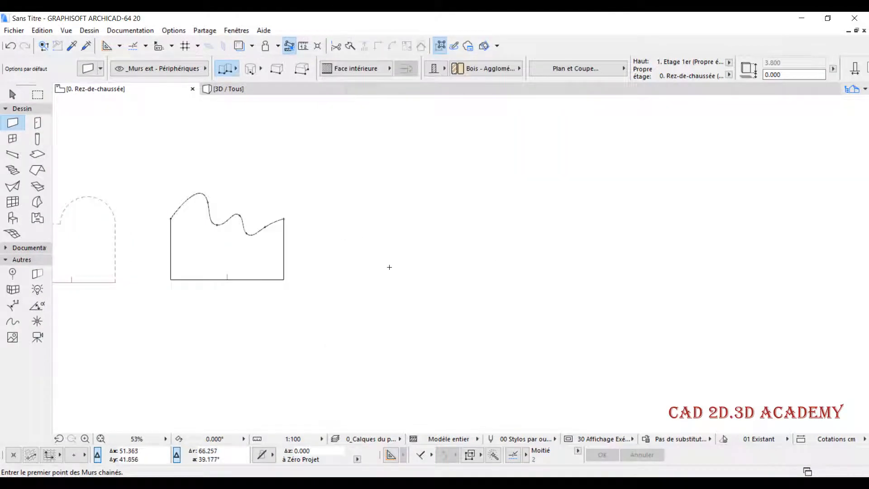
left_click(349, 274)
type("6")
key("Return")
key("Return")
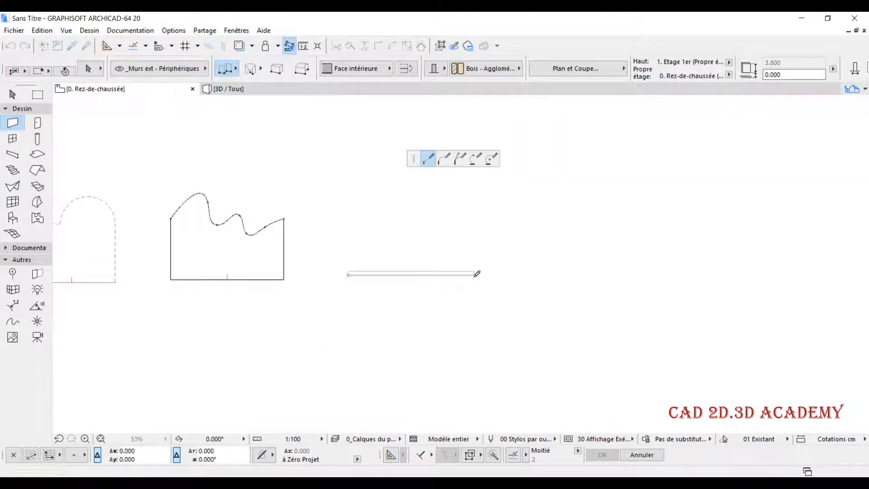
Place a copy of the wall about 5.9 m directly above the original and deselect it
scroll(361, 245, "up", 3)
middle_click_drag(403, 288, 390, 292)
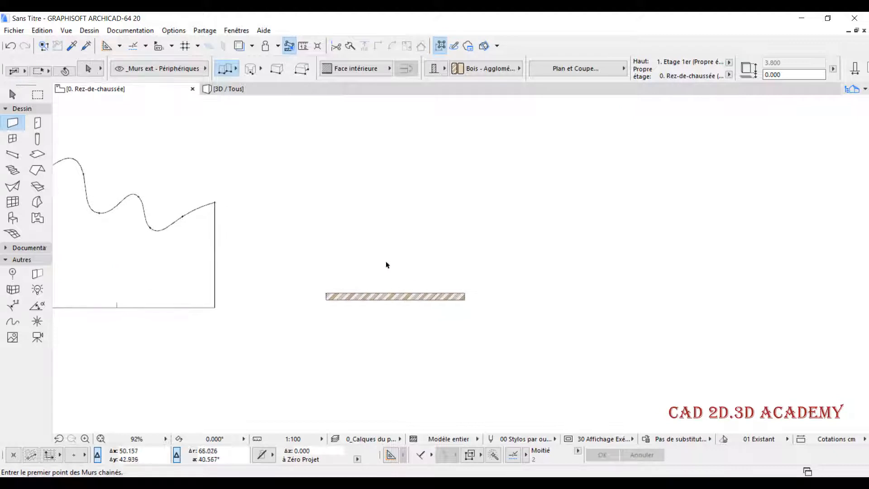
left_click(404, 297, "shift")
key("ctrl+shift+d")
left_click(407, 307)
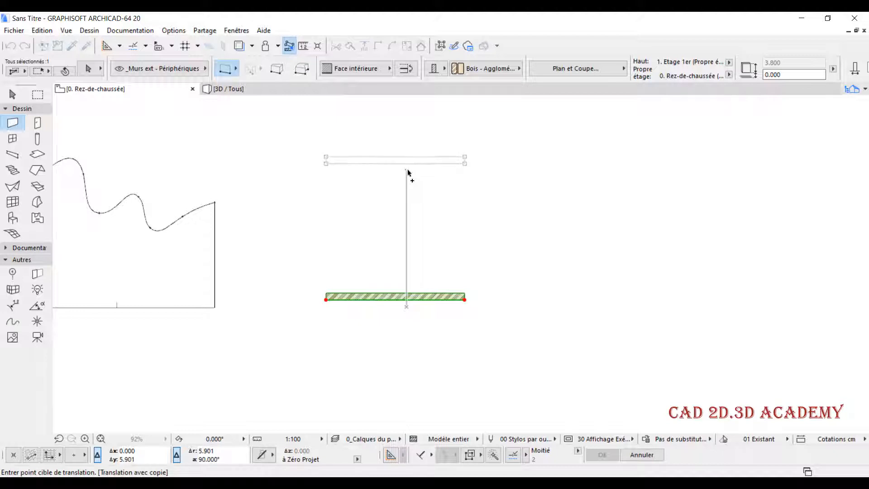
left_click(408, 172)
middle_click_drag(464, 235, 417, 243)
key("Escape")
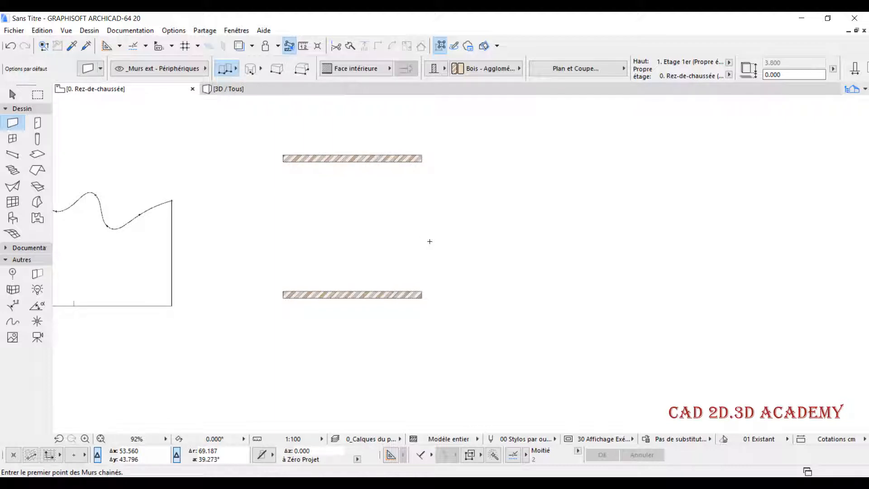
Unlink the upper wall's top from the storey above and set its height to 5 m
middle_click_drag(418, 235, 424, 245)
left_click(386, 168, "shift")
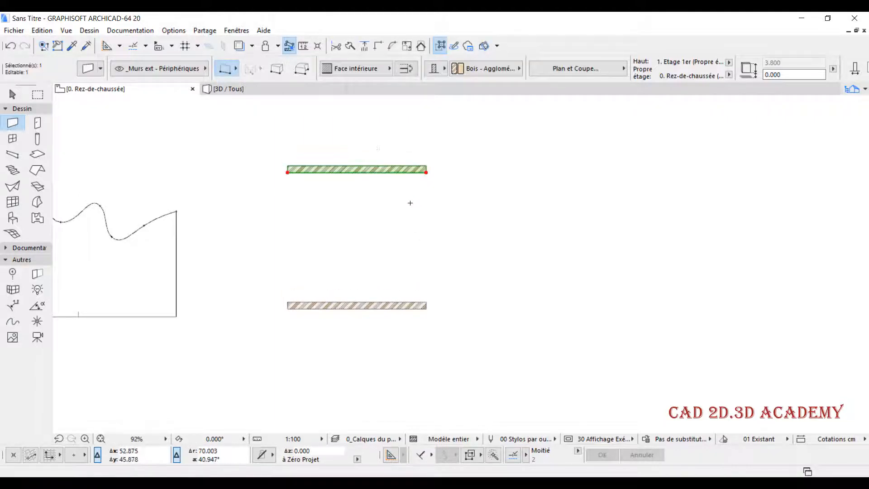
key("ctrl+t")
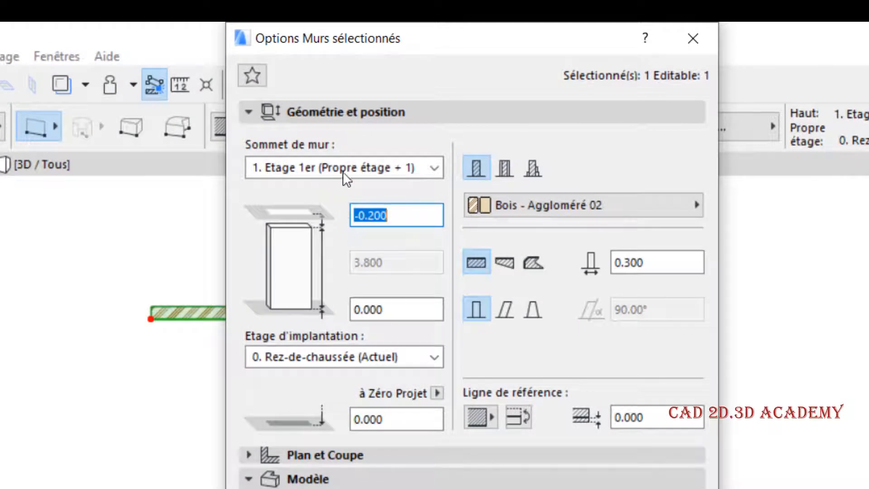
left_click(344, 168)
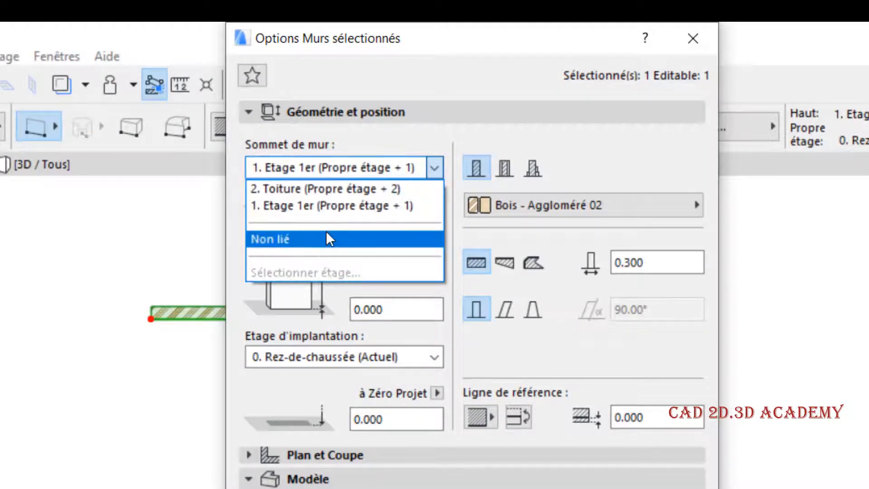
left_click(398, 126)
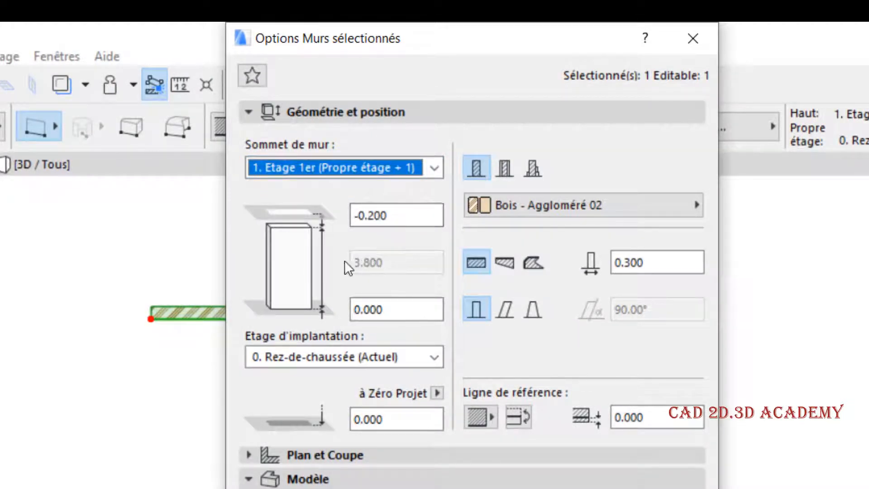
left_click(355, 165)
left_click(286, 240)
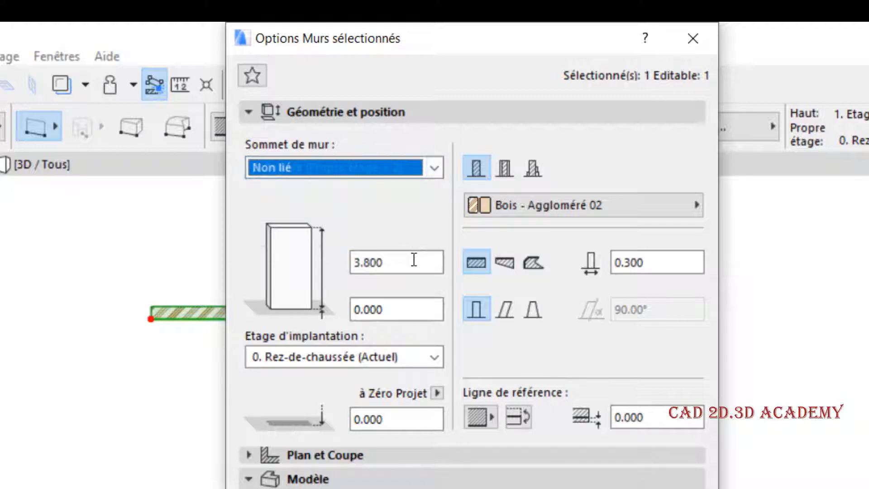
left_click(414, 260)
double_click(414, 260)
type("5")
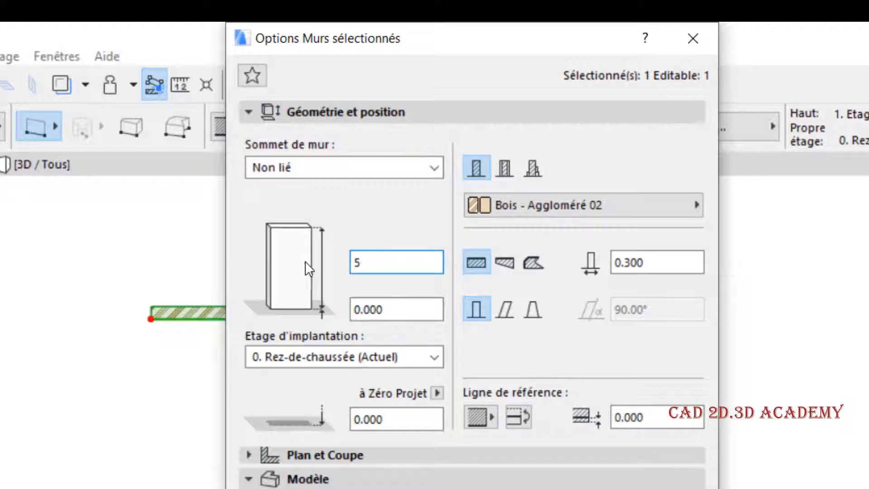
type(".000")
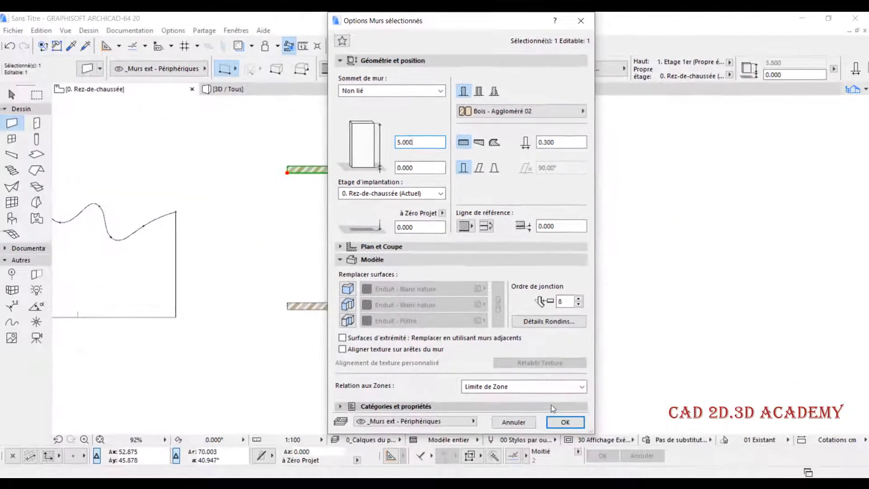
Set the upper wall's thickness to 0.2 m, apply the settings and deselect the wall
key("Tab")
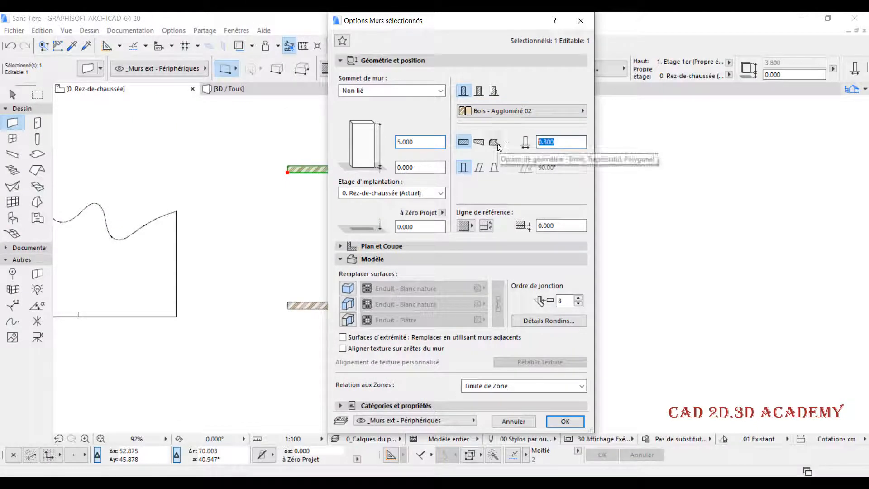
type("0.2")
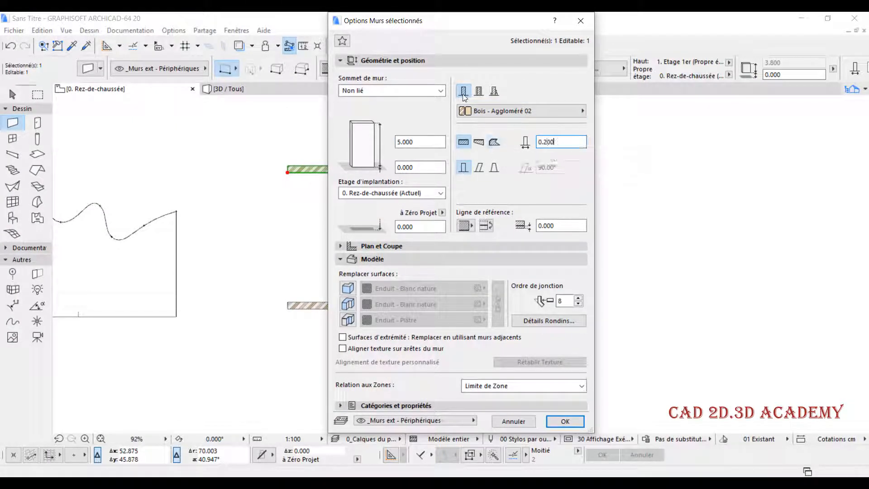
double_click(565, 143)
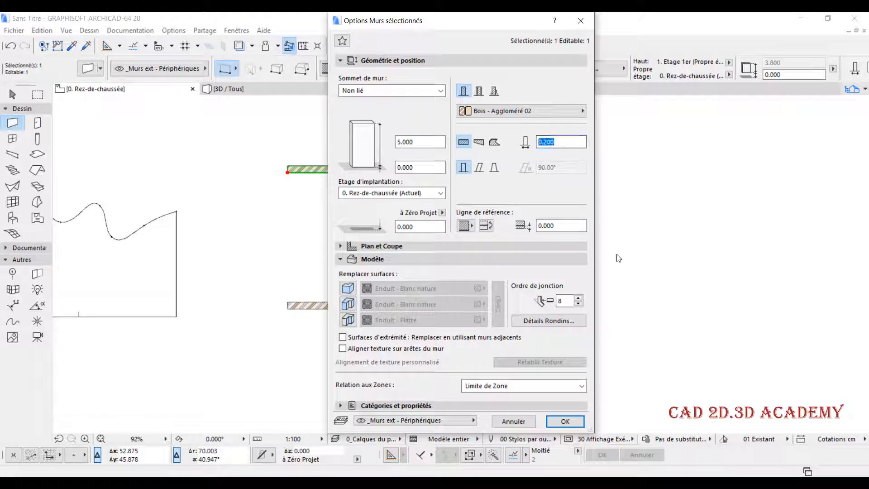
left_click(565, 422)
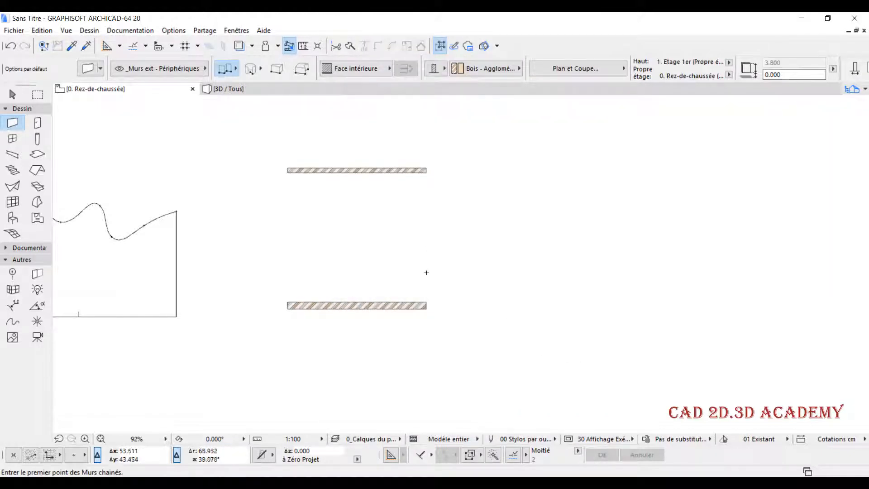
Set the lower wall's thickness to 0.2 m and deselect it
mouse_move(410, 253)
left_mouse_down("shift")
mouse_move(425, 322)
mouse_move(436, 326)
left_mouse_up("shift")
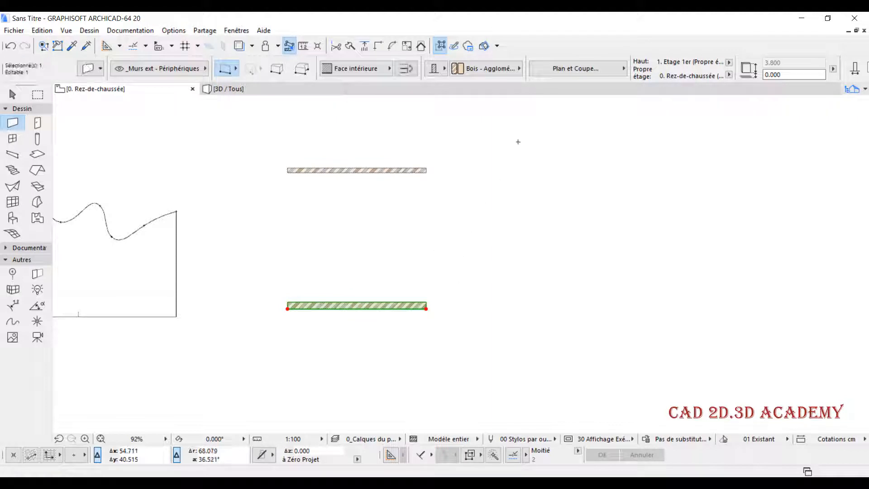
key("ctrl+t")
type("0.2")
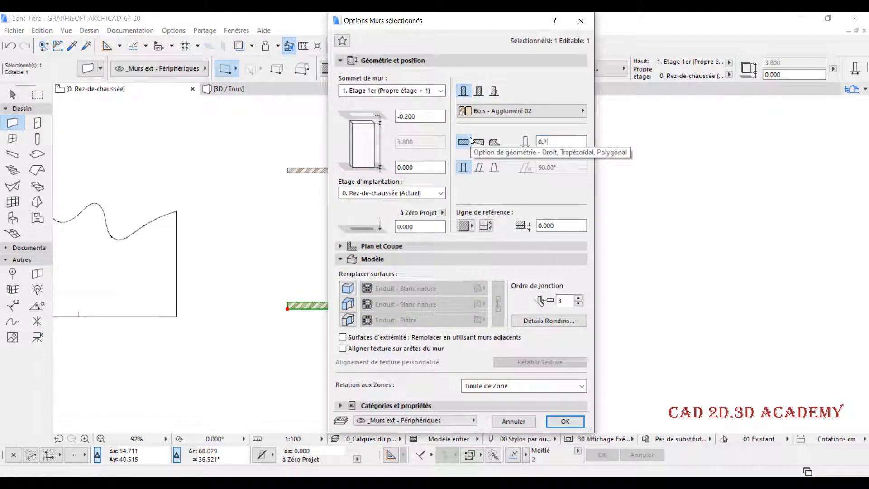
key("Return")
key("Escape")
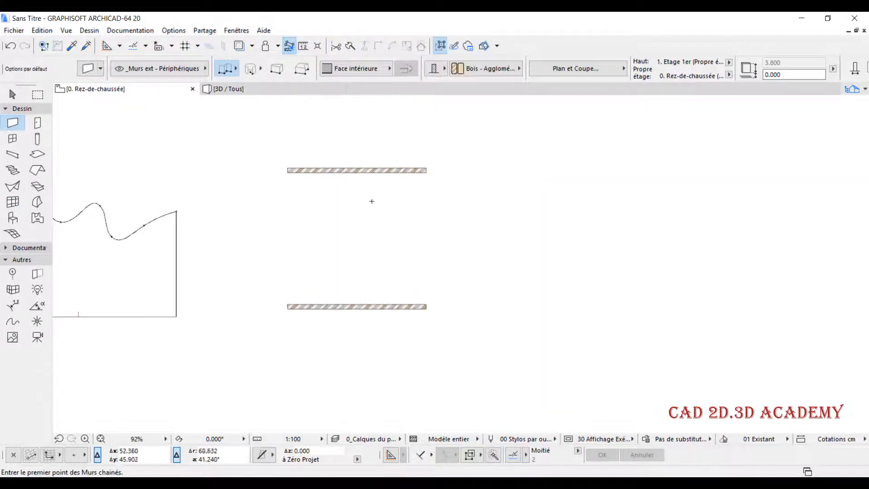
Define a single-plane roof's reference line along the lower wall's outer edge, with the slope rising toward the upper wall
scroll(345, 100, "up", 1)
left_click(36, 173)
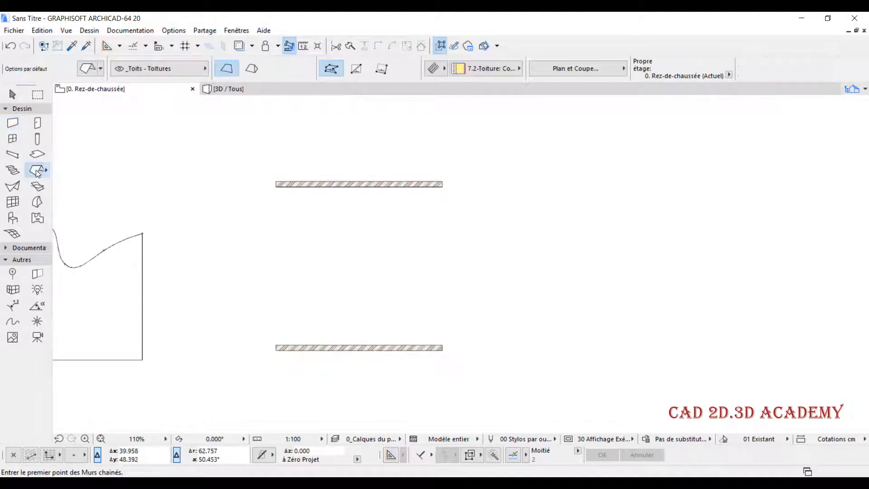
middle_click_drag(280, 349, 257, 348)
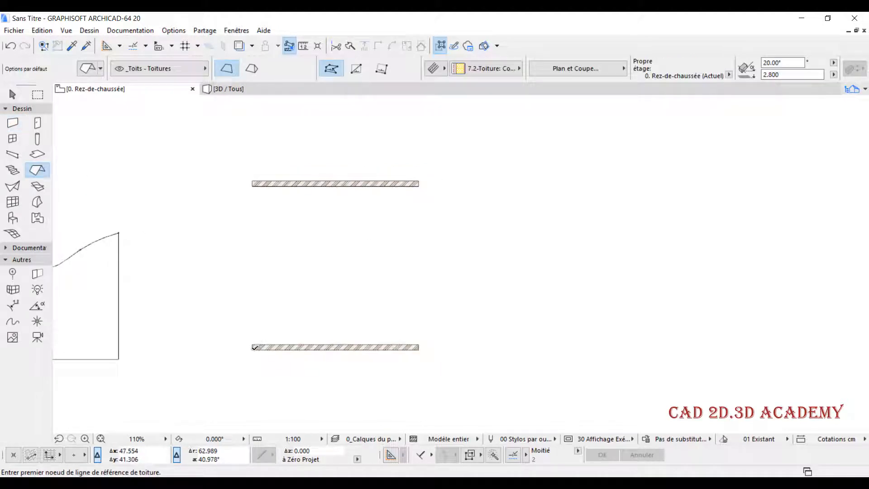
scroll(254, 347, "up", 2)
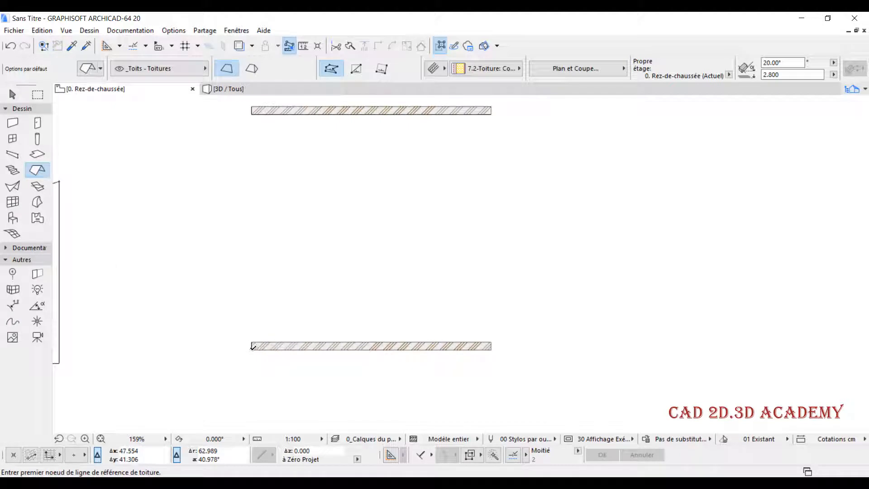
left_click(252, 347)
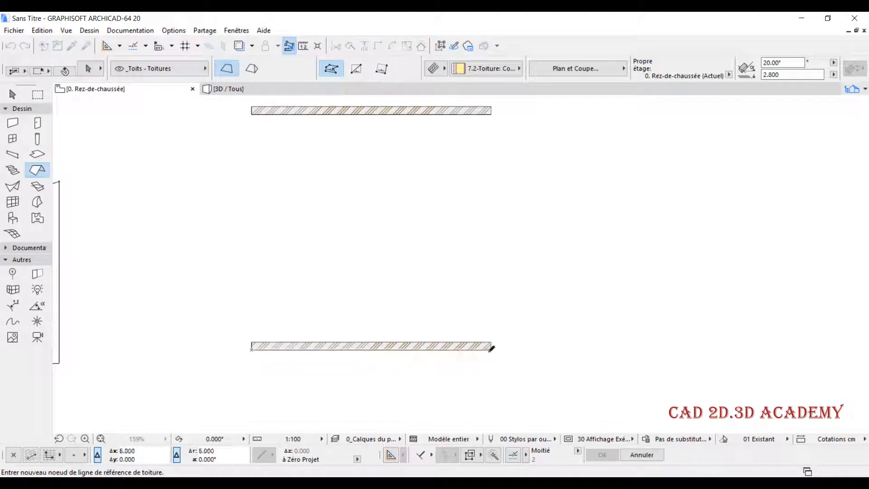
left_click(491, 348)
left_click(377, 248)
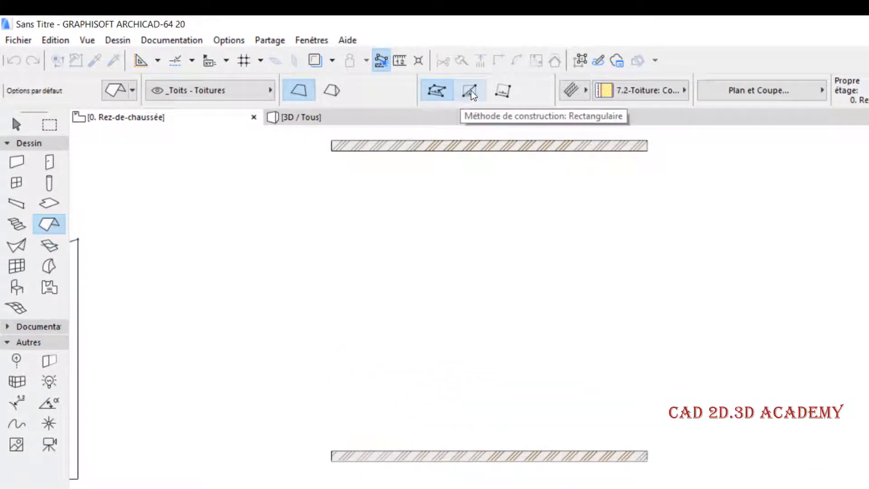
Outline the roof with the rectangular method, from the lower wall's outer left corner to the upper wall's outer right corner
left_click(469, 92)
left_click(332, 461)
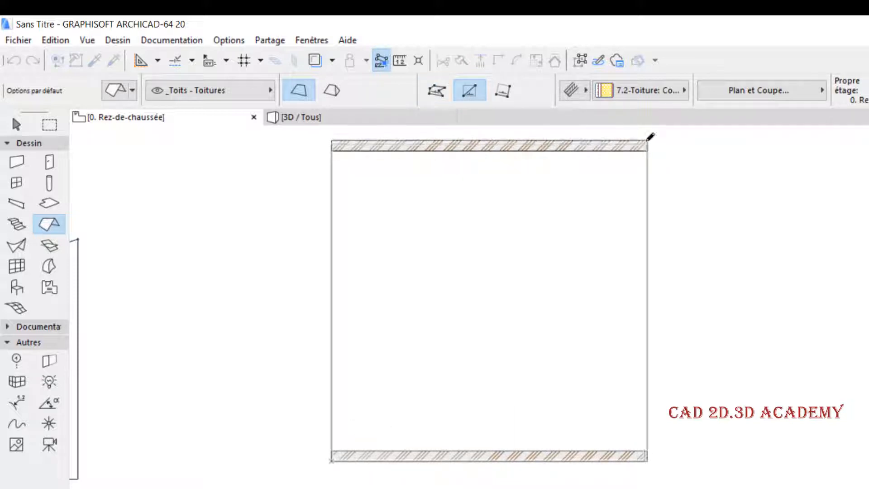
left_click(650, 136)
Open the 3D view and examine from the side how the new roof meets the two walls
scroll(578, 284, "down", 3)
left_click_drag(632, 208, 524, 416, "shift")
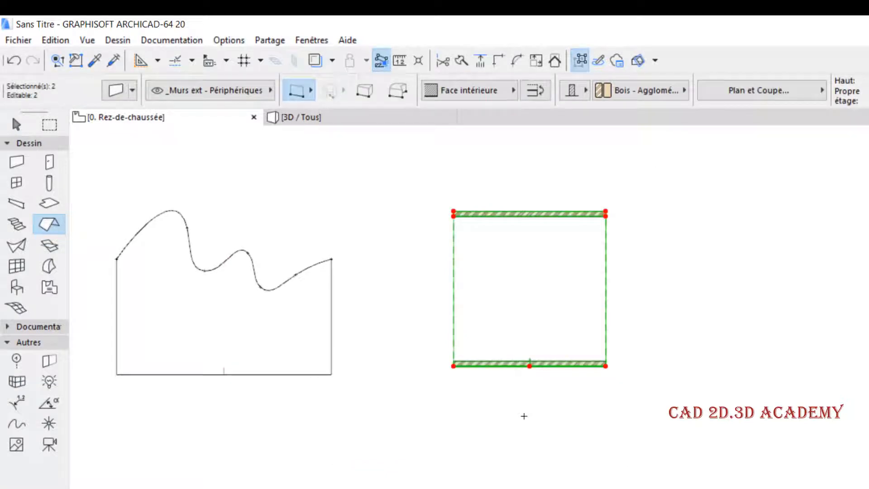
key("F3")
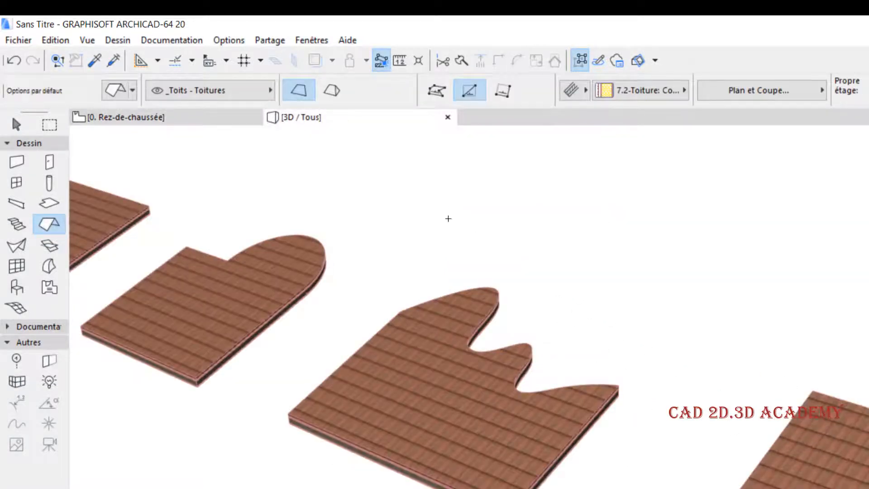
scroll(448, 218, "down", 1)
middle_click_drag(698, 391, 444, 289, "shift")
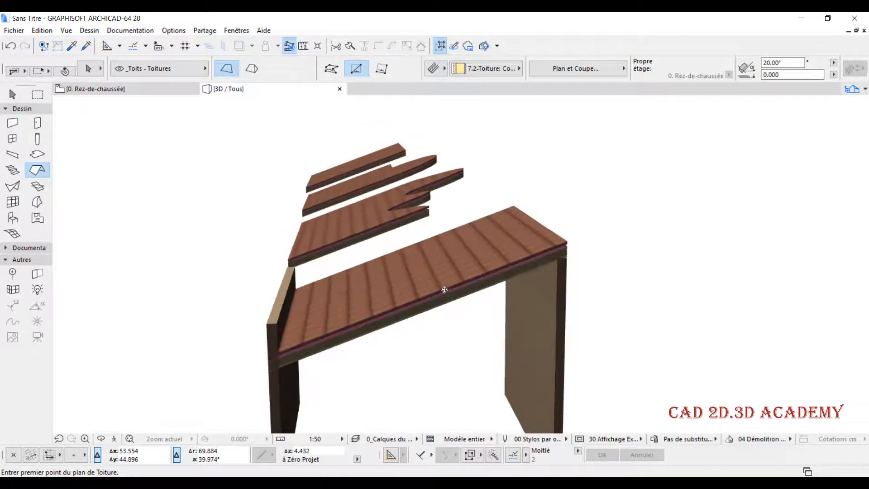
Set the base height of the roof over the two walls to 3.8 m
left_click(447, 290, "shift")
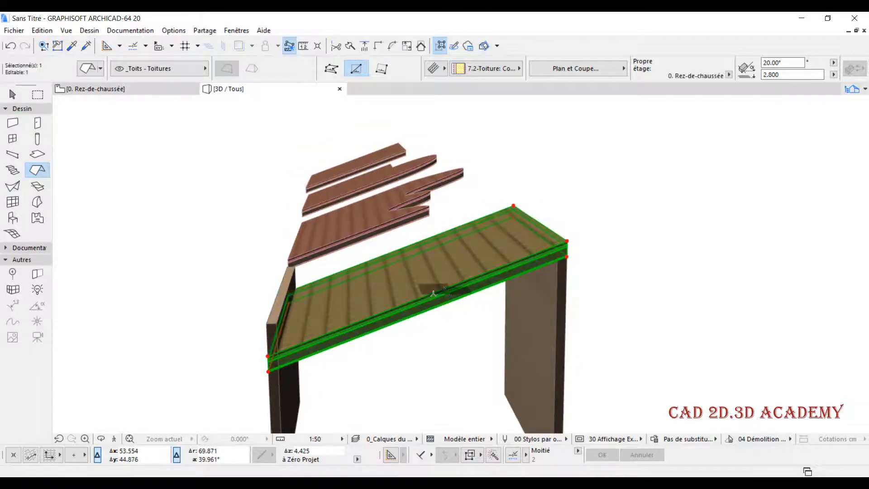
left_click(87, 68)
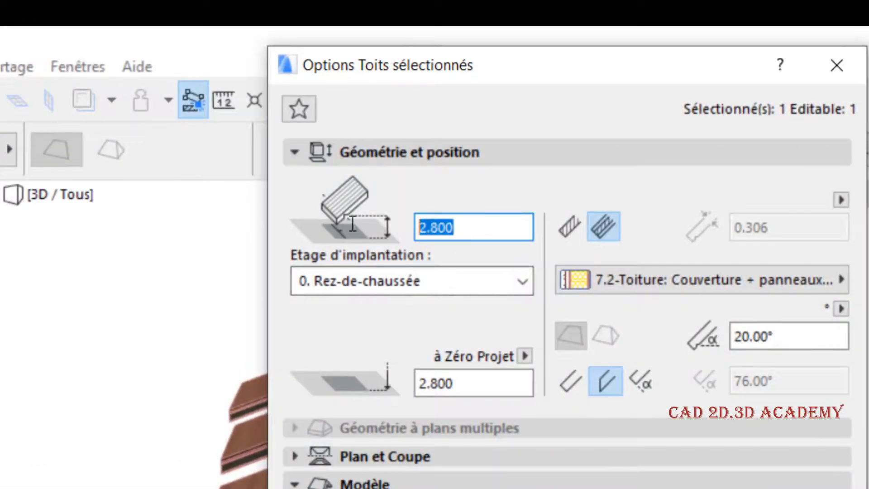
type("3.8")
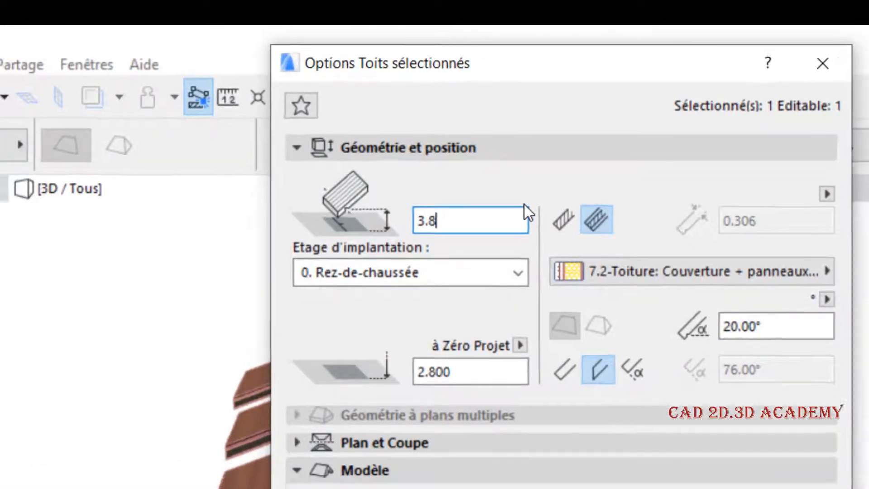
key("Return")
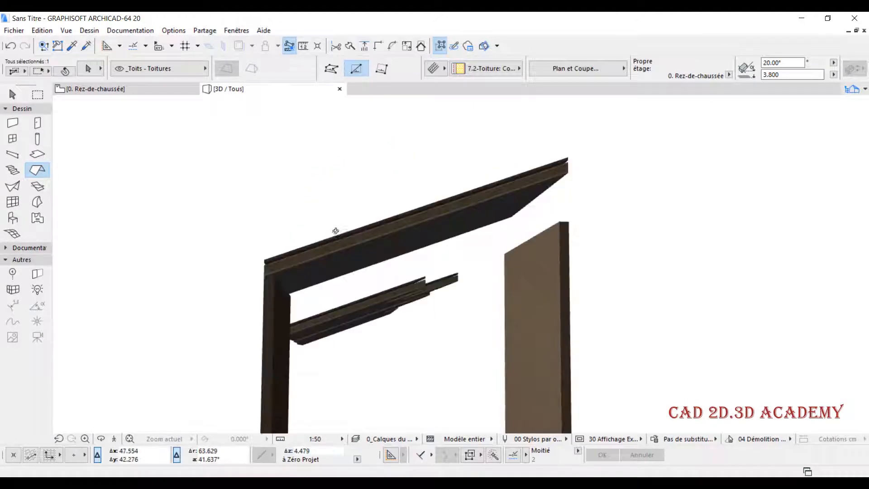
Inspect the raised roof's fit on both walls in 3D, then return to the Rez-de-chaussée plan and clear the selection
middle_click_drag(337, 236, 288, 277, "shift")
scroll(536, 292, "down", 3)
middle_click_drag(532, 292, 510, 268, "shift")
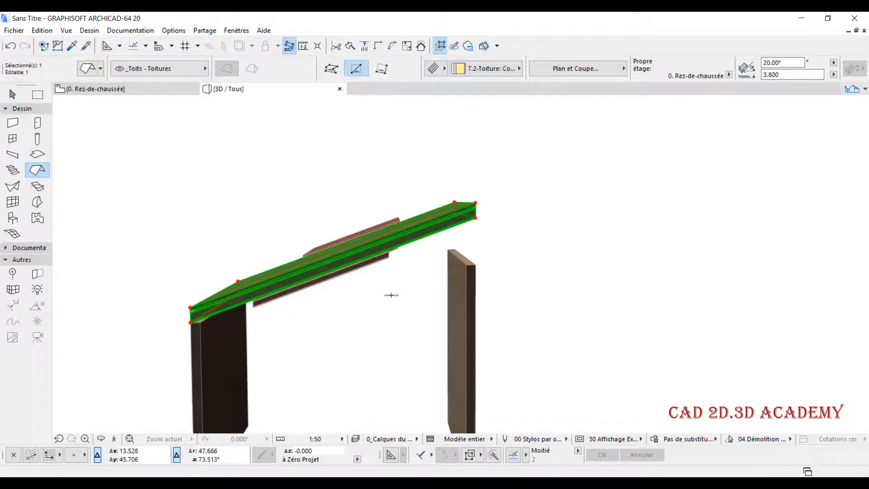
left_click(145, 89)
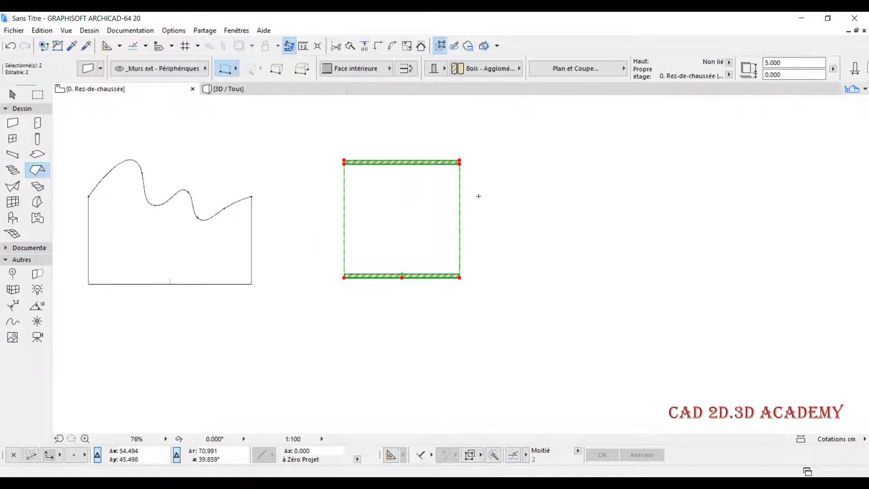
key("Escape")
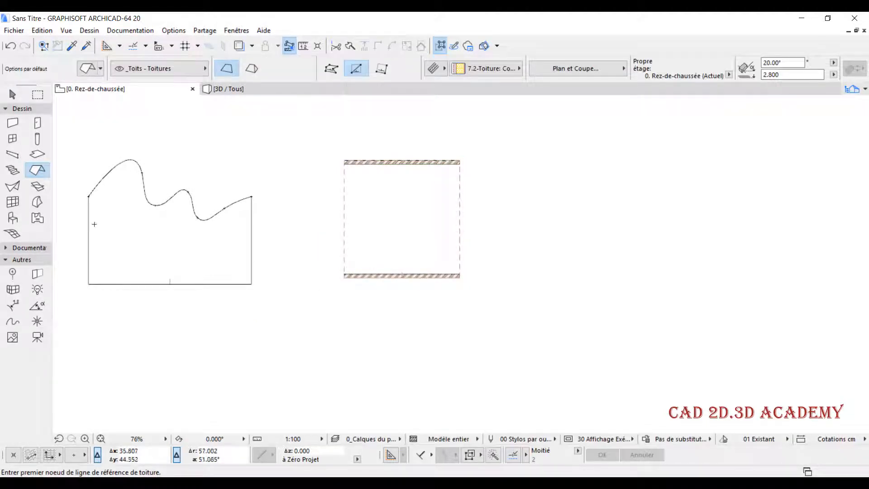
Place a vertical limited-depth section line through the middle of both walls and the roof, looking right
left_click(19, 249)
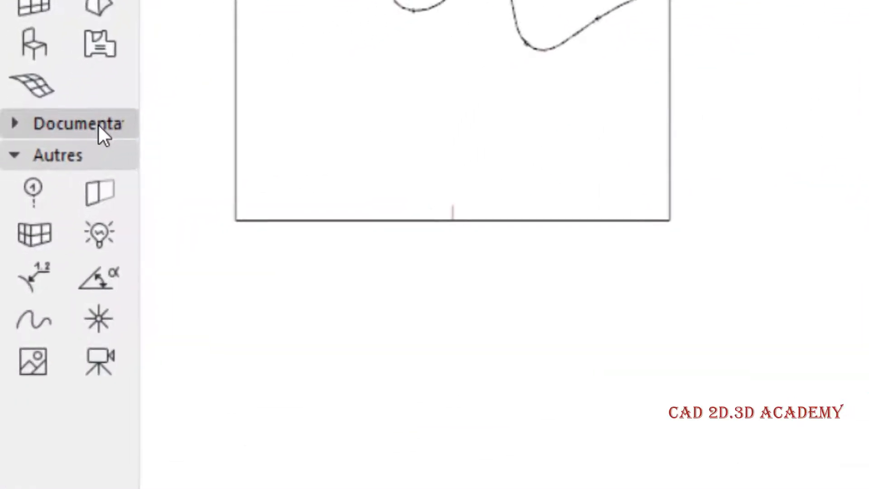
left_click(37, 248)
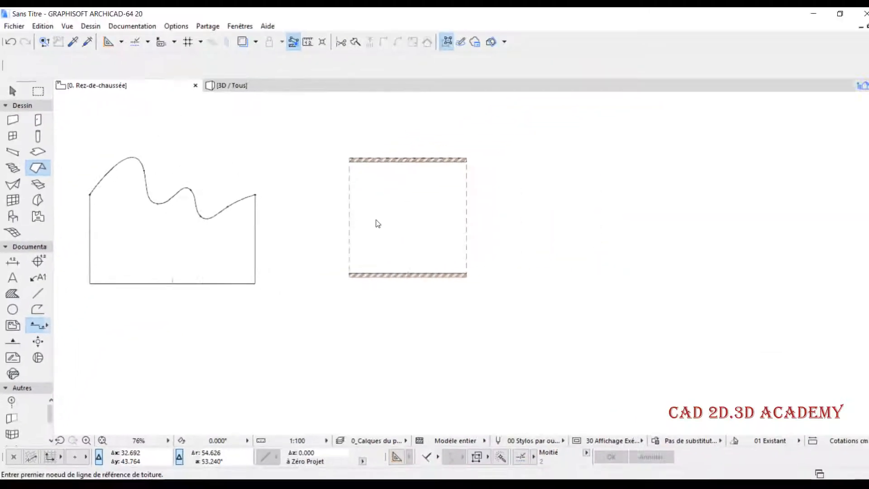
left_click(409, 126)
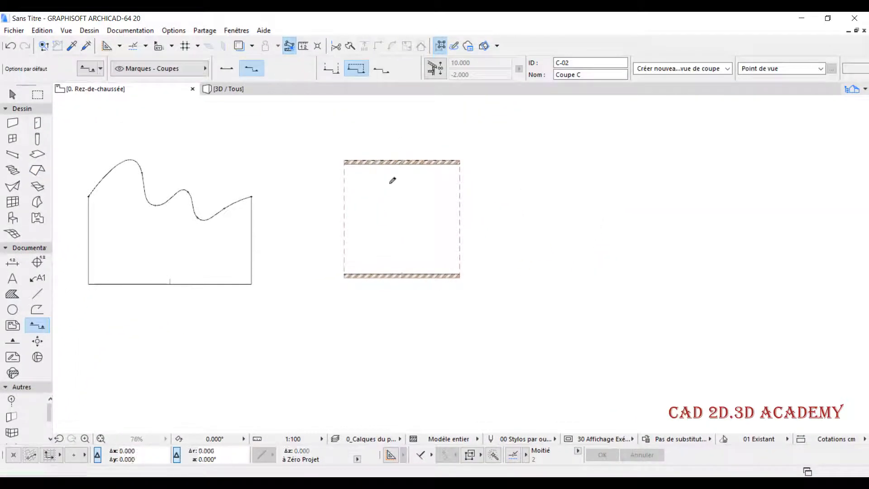
left_click(404, 300)
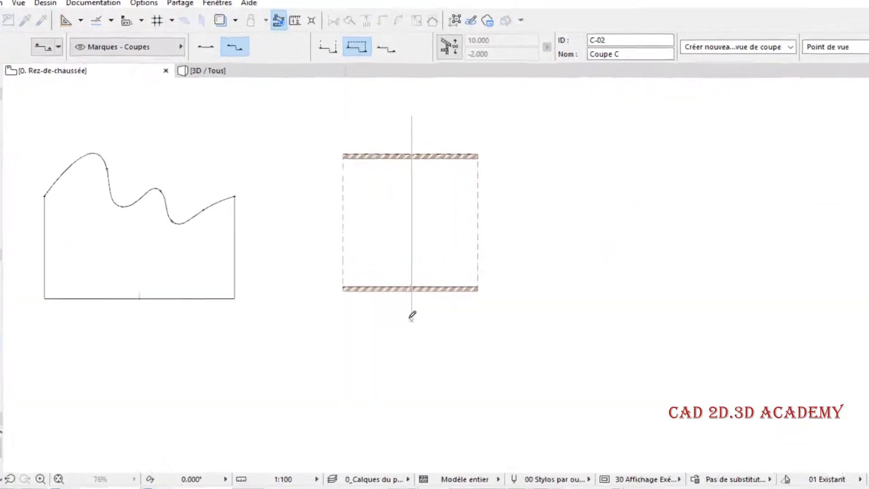
left_click(481, 337)
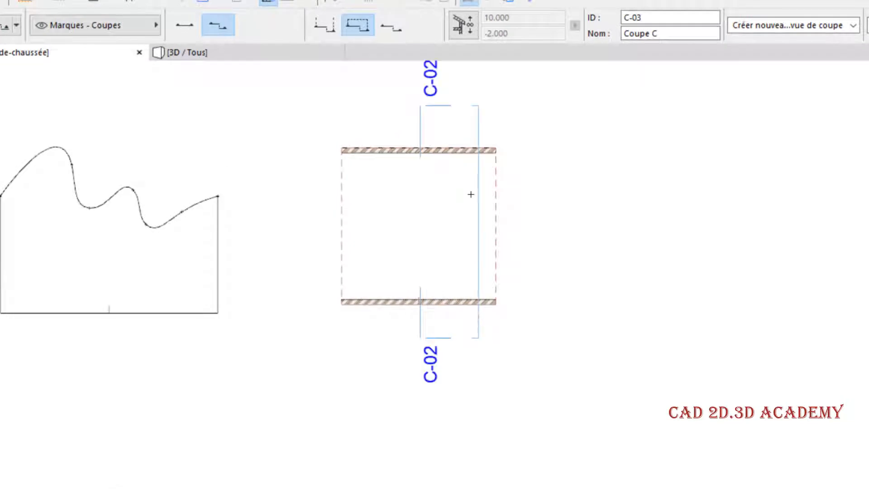
In section C-02, draw a horizontal line from the lower wall's outer top corner to the taller wall, and a sloped line joining both outer top corners
middle_click_drag(434, 217, 412, 254)
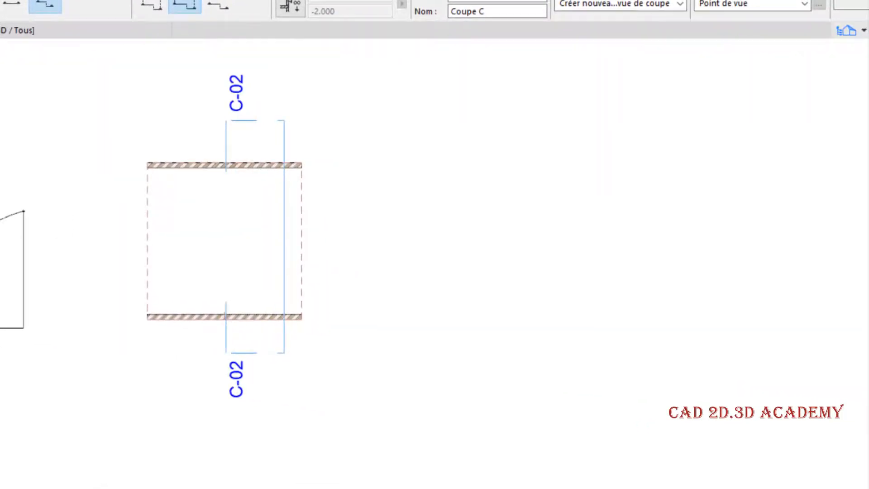
left_click(848, 31)
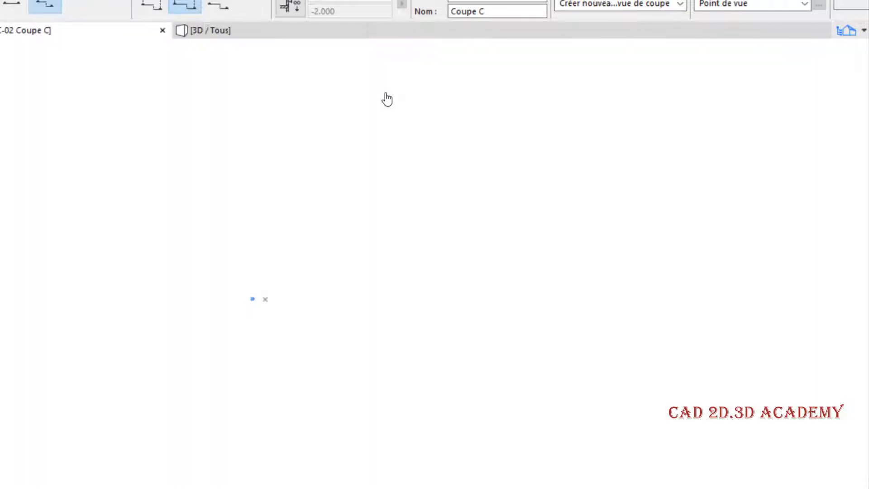
middle_click_drag(358, 191, 173, 223)
scroll(102, 170, "up", 3)
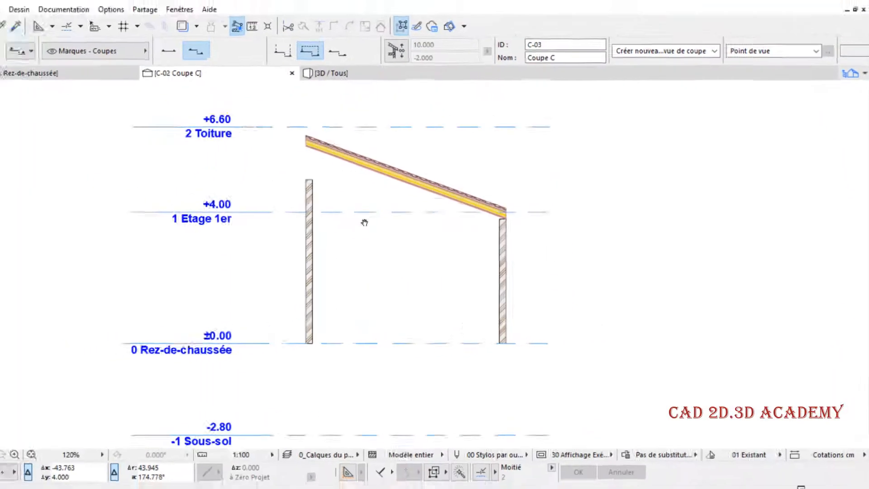
scroll(337, 191, "up", 1)
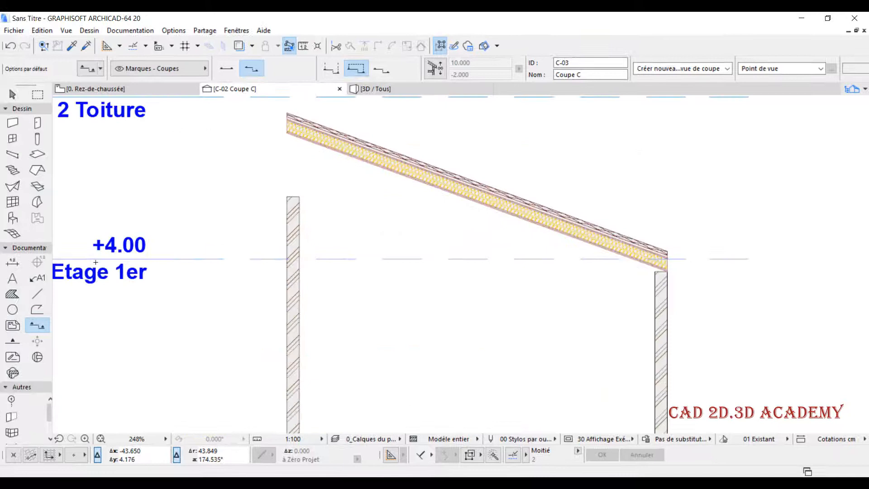
left_click(45, 292)
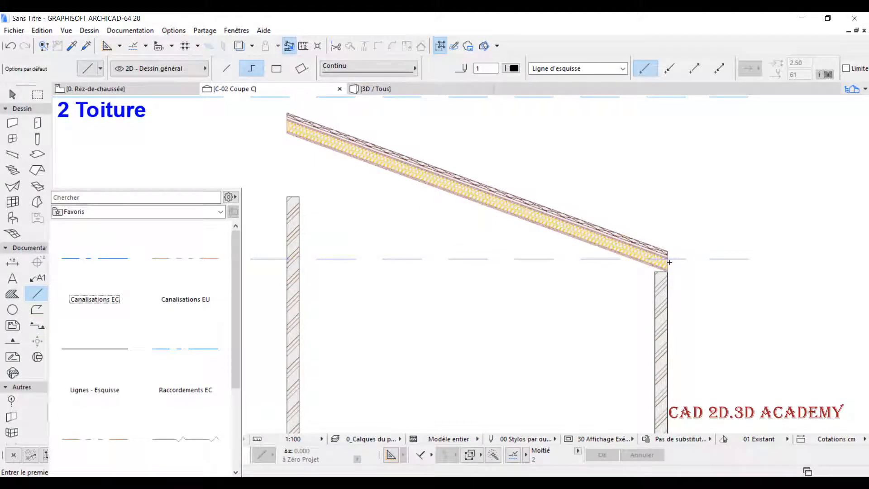
left_click(671, 271)
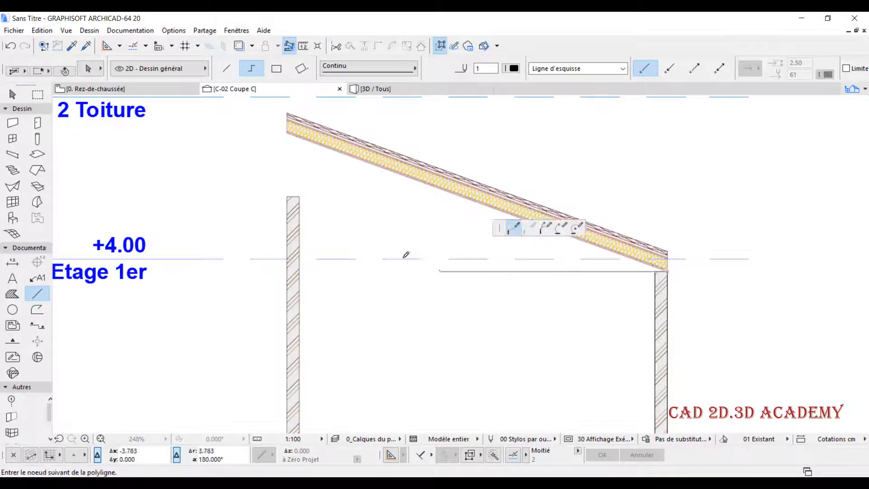
double_click(299, 271)
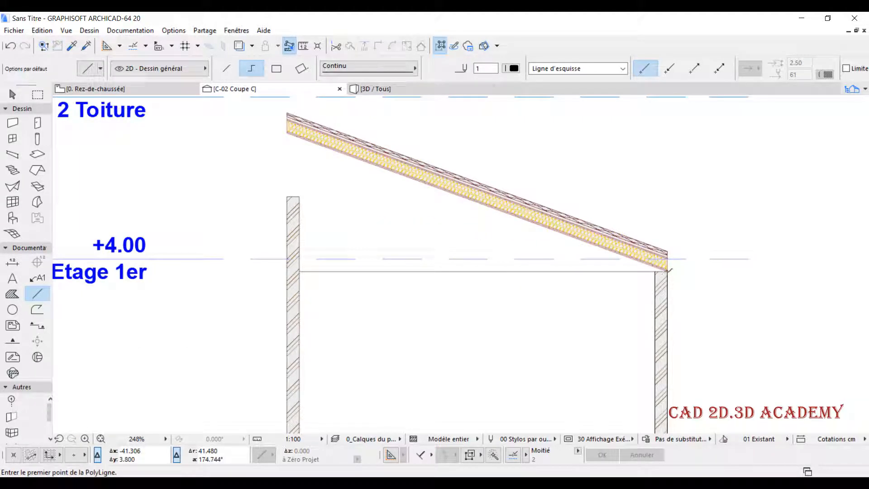
left_click(668, 271)
double_click(296, 197)
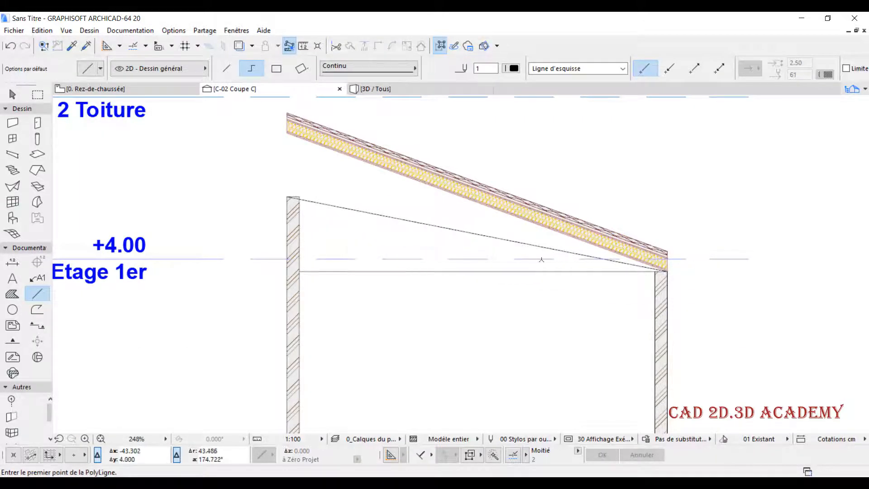
Add an angular dimension between the horizontal line and the sloped line in the section
scroll(570, 257, "up", 2)
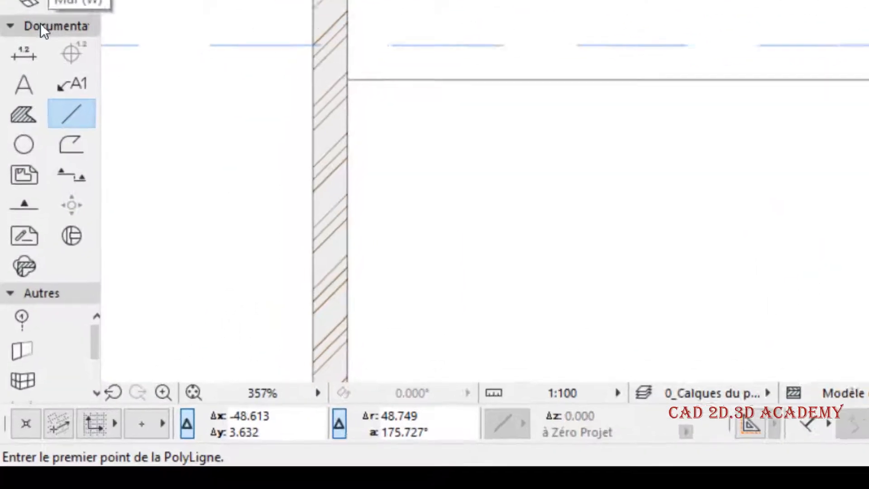
left_click(23, 248)
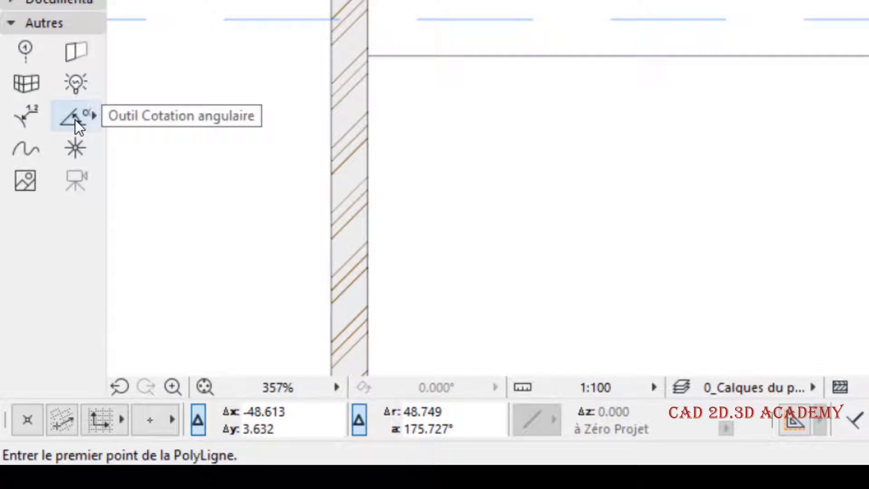
left_click(75, 120)
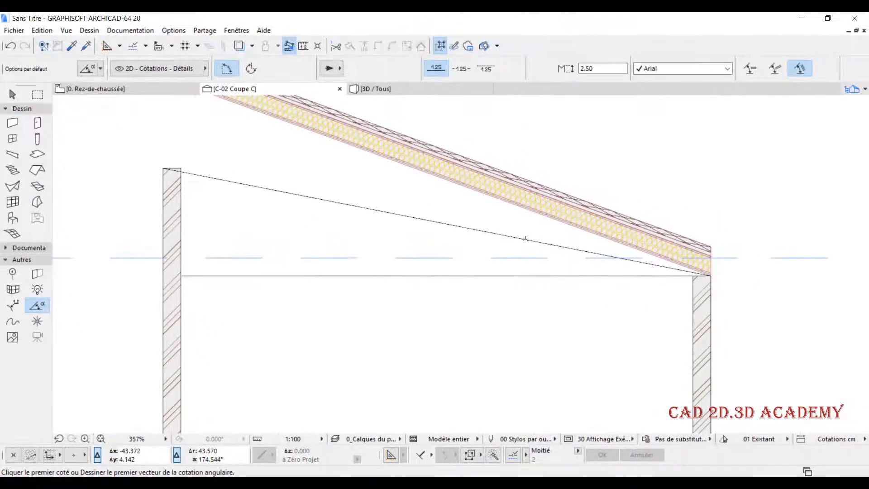
left_click(525, 239)
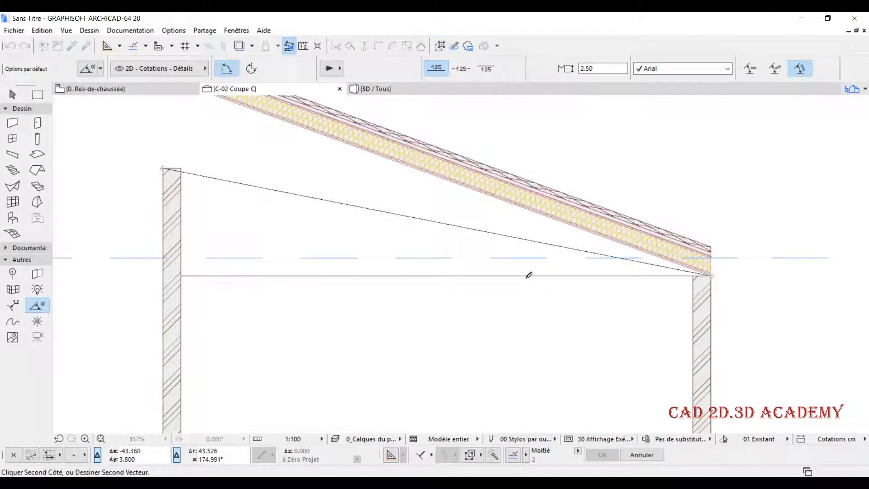
left_click(529, 275)
left_click(490, 249)
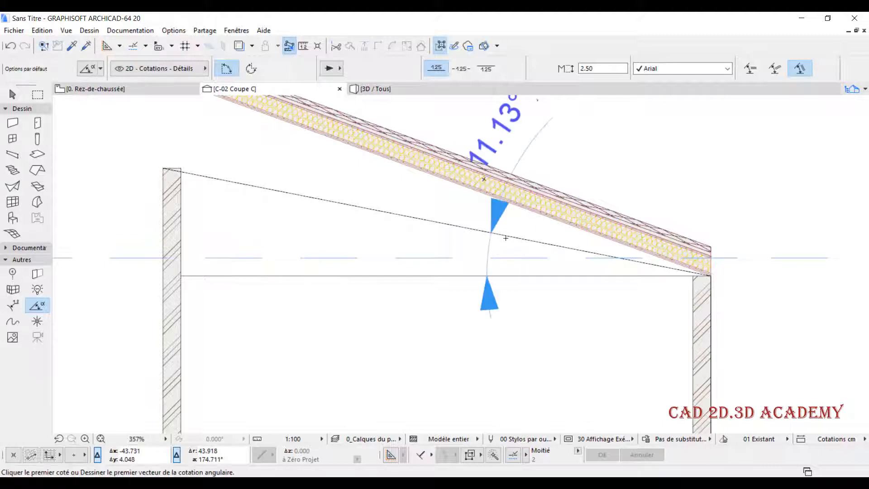
middle_click_drag(501, 213, 497, 216)
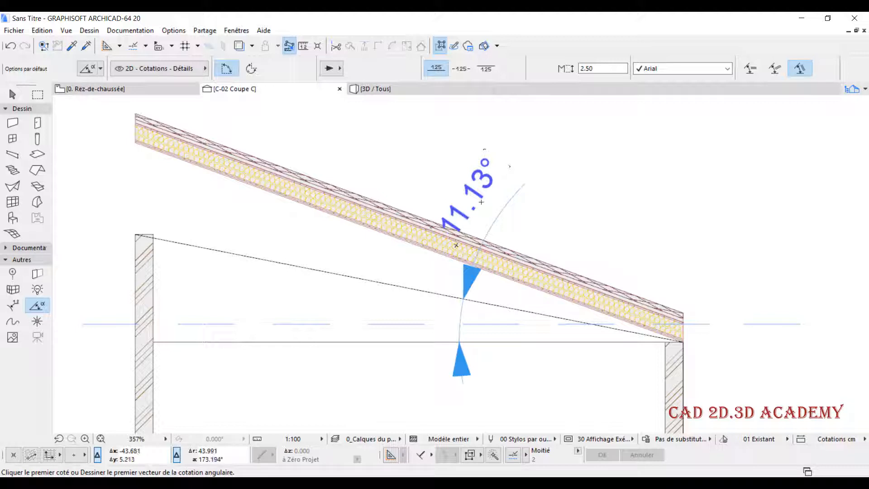
In the 3D view, set the selected roof's pitch to 11.13° and examine its fit on both walls
left_click(390, 92)
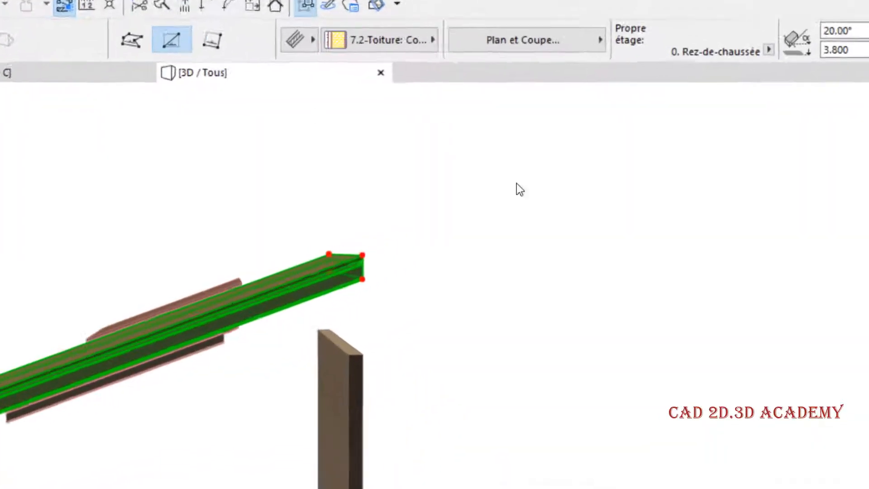
key("ctrl+t")
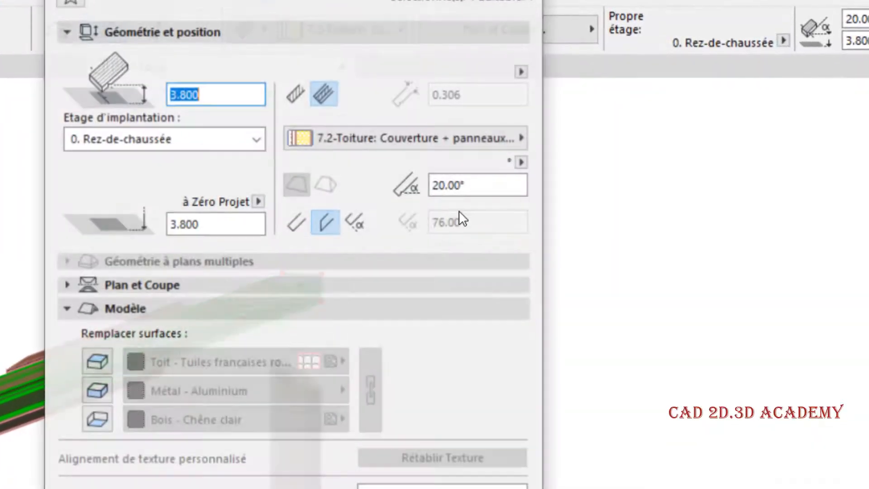
double_click(576, 146)
type("11.")
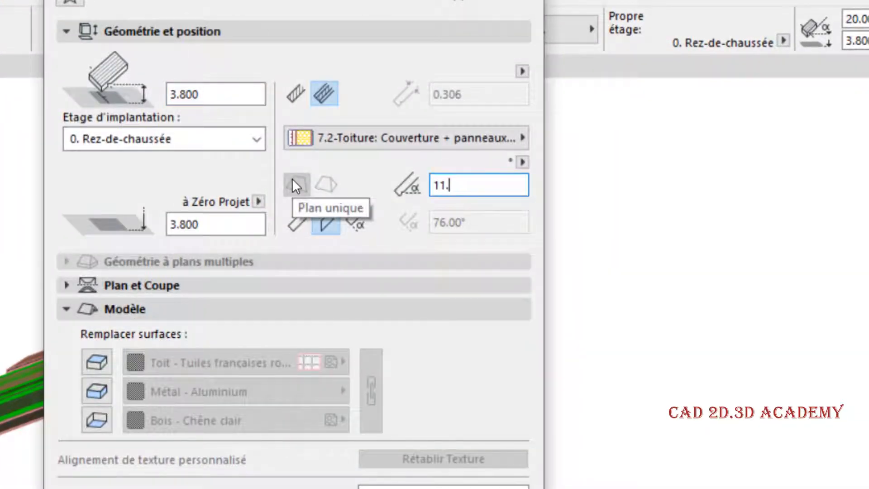
type("13")
key("Return")
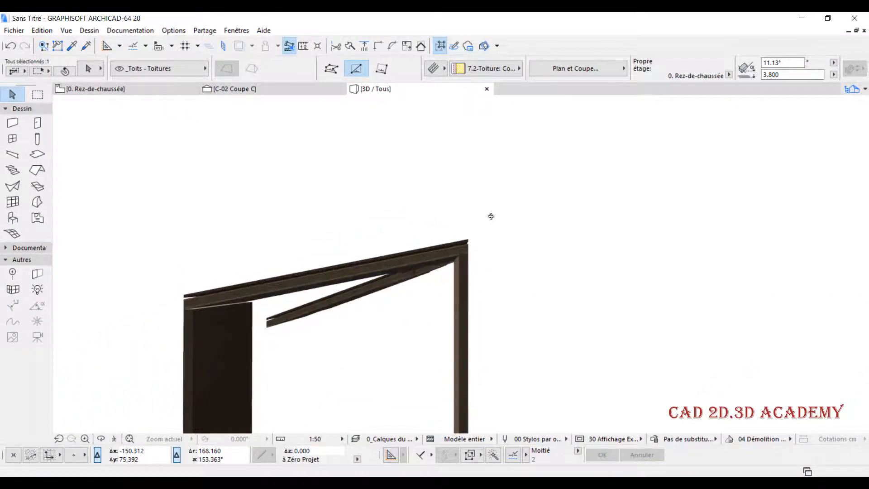
middle_click_drag(489, 216, 464, 300, "shift")
scroll(532, 252, "up", 2)
middle_click_drag(533, 252, 609, 276, "shift")
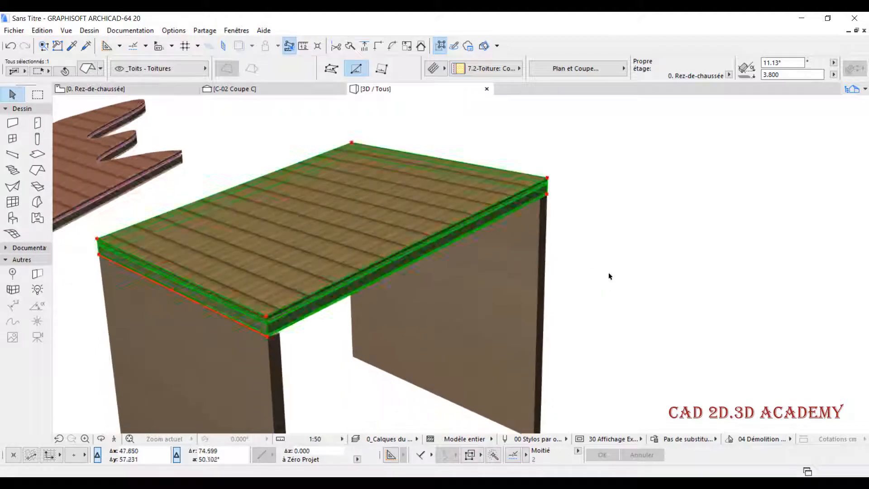
scroll(610, 276, "down", 3)
middle_click_drag(479, 308, 576, 300, "shift")
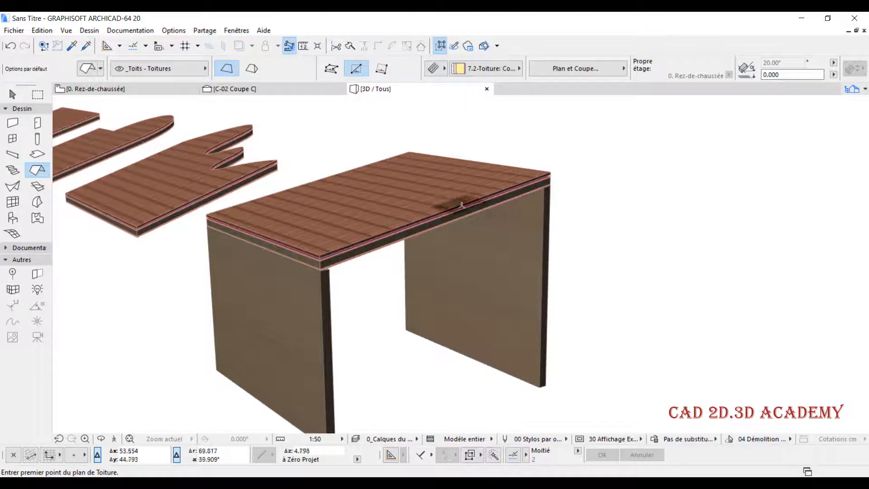
In the Rez-de-chaussée plan, copy the two walls with their roof and section line to the free area on the right
left_click(163, 94)
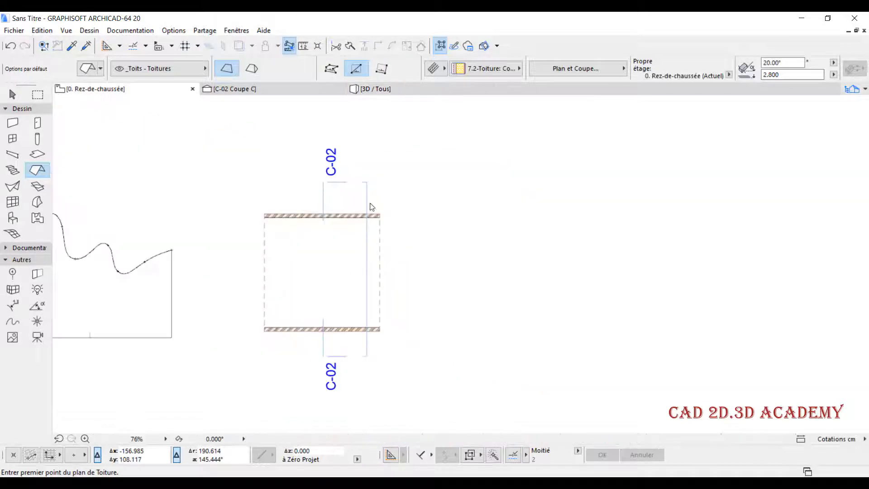
left_click_drag(400, 204, 338, 333, "shift")
key("ctrl+shift+d")
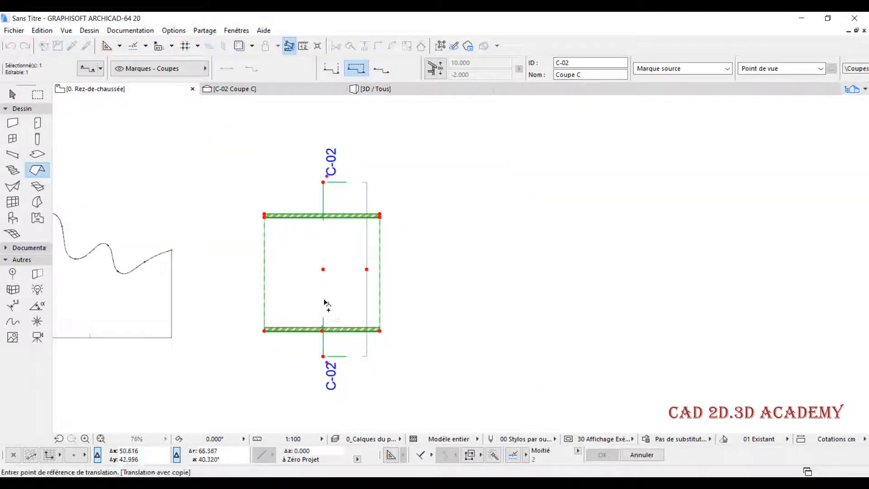
left_click(325, 301)
left_click(519, 300)
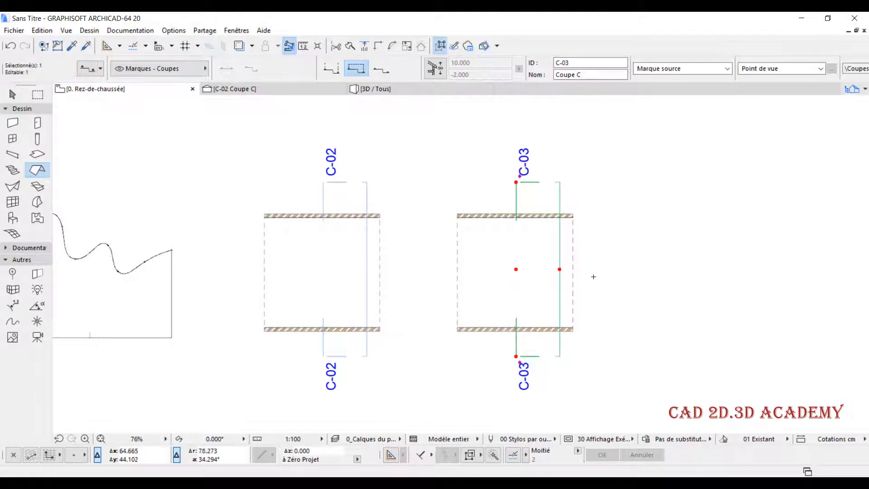
Delete the copied section line C-03 and the copied roof, keeping only the two copied walls
key("Delete")
left_click(536, 189)
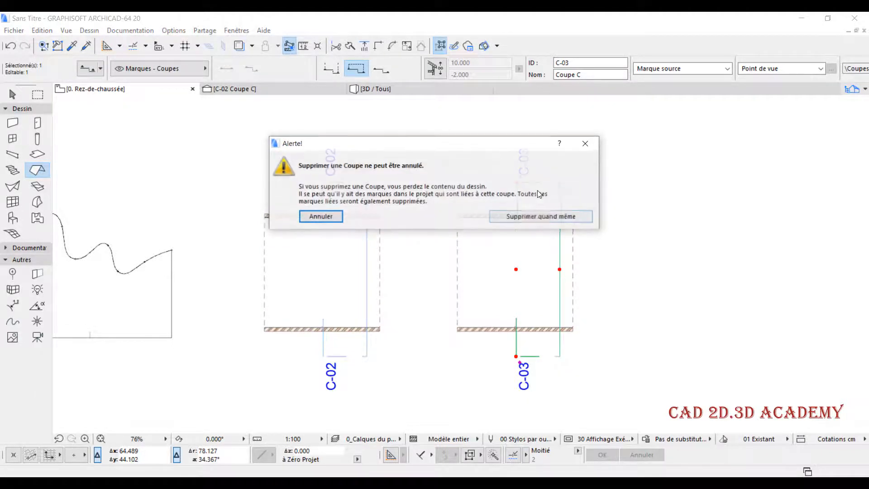
left_click(539, 216)
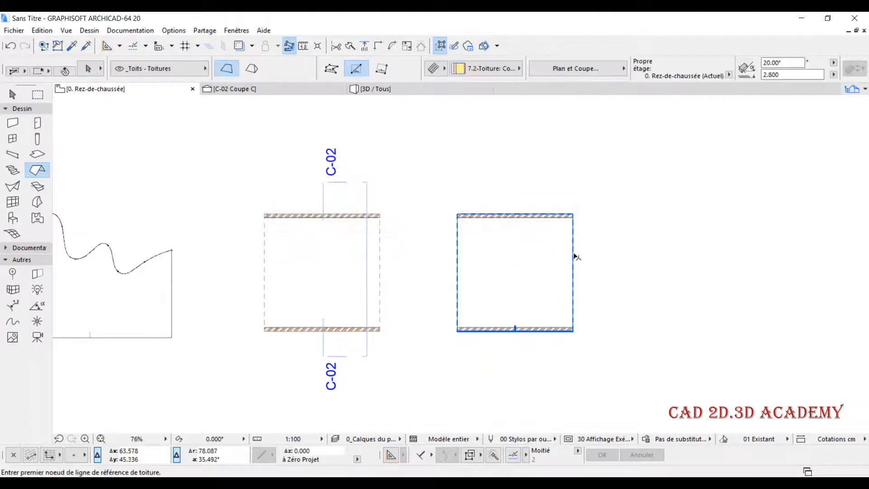
middle_click_drag(624, 301, 573, 290)
Isolate the two copied walls in 3D and bring both wall tops into view
left_click_drag(592, 203, 473, 385, "shift")
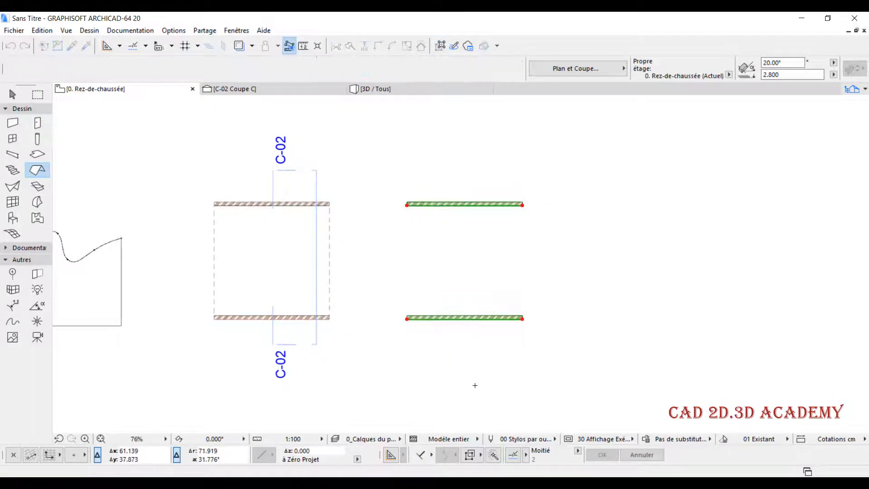
right_click(520, 252)
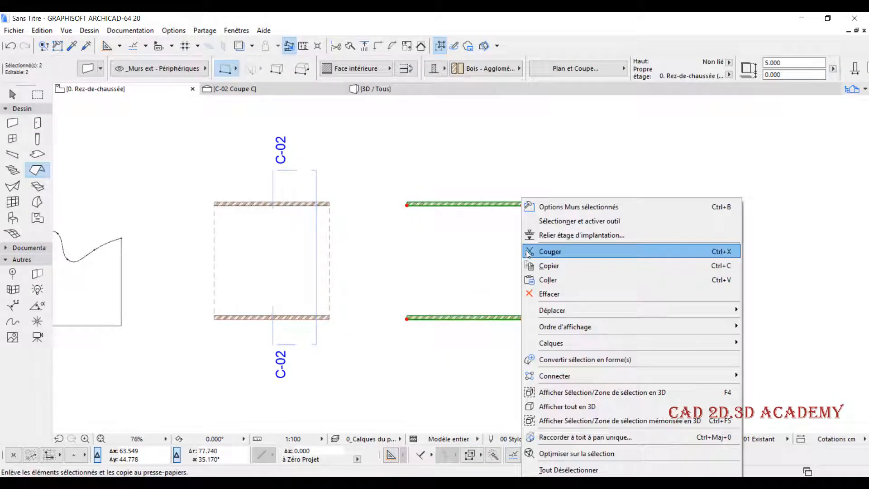
left_click(577, 393)
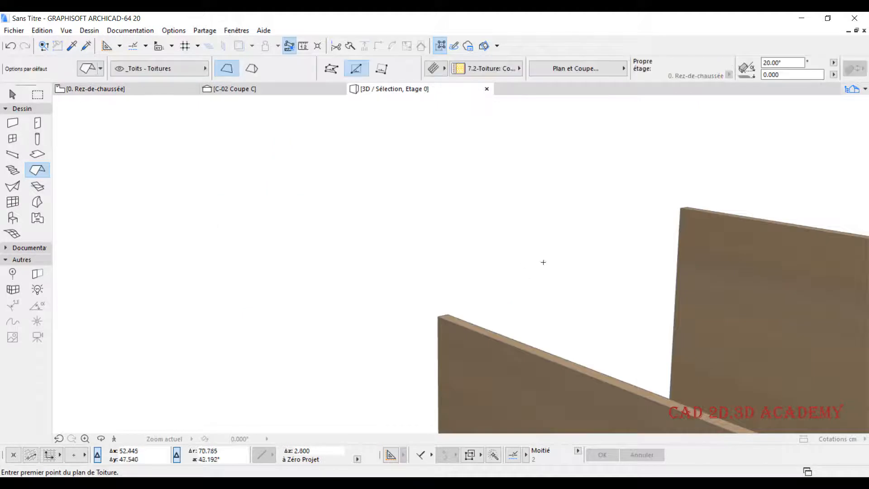
scroll(322, 218, "down", 3)
middle_click_drag(572, 248, 418, 240)
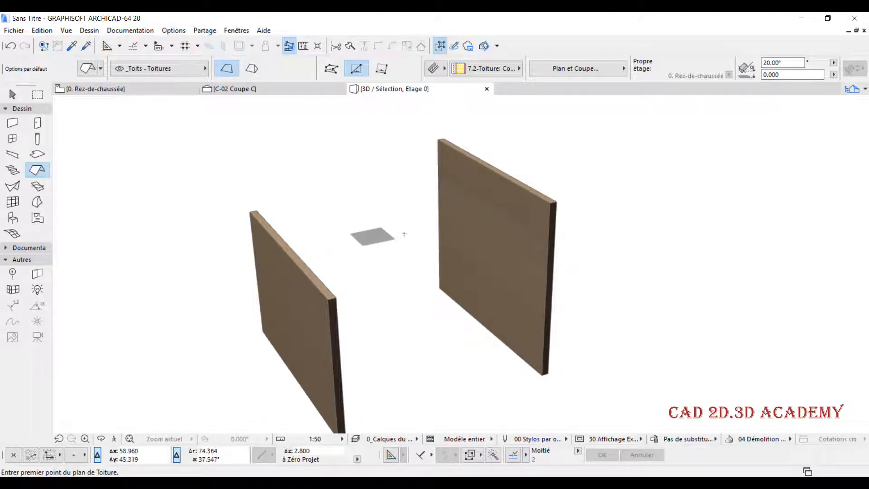
middle_click_drag(403, 232, 351, 235)
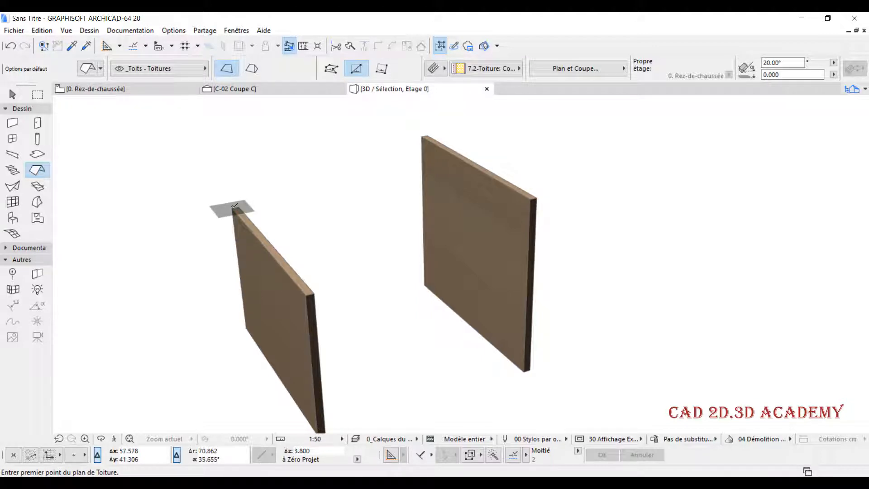
Create a rectangular single-plane roof whose plane passes through the lower wall's two top corners and the taller wall's top corner, spanning both walls
left_click(234, 207)
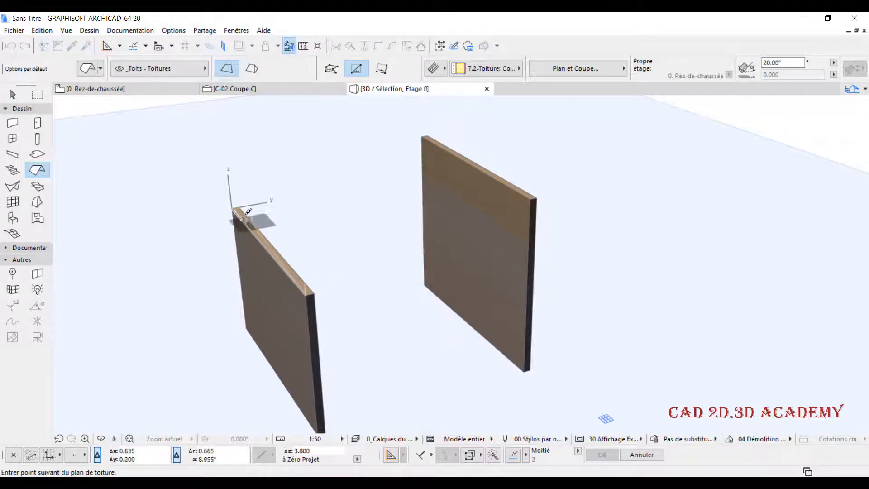
left_click(313, 294)
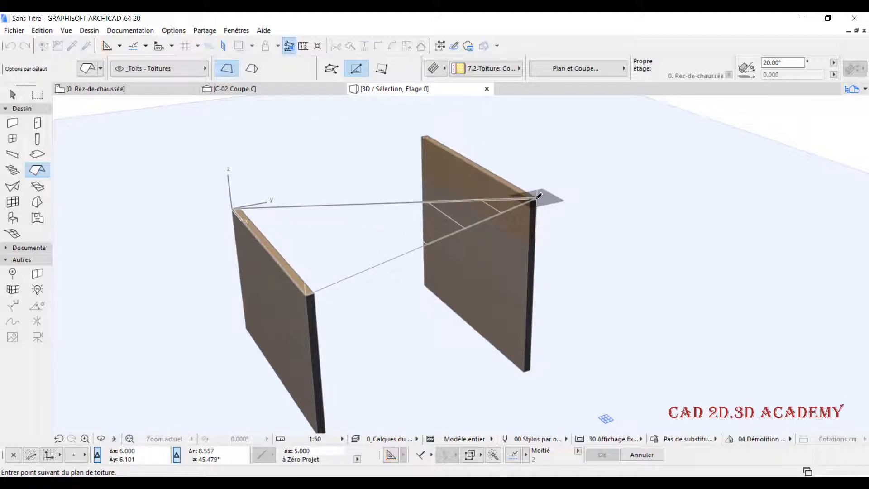
key("Escape")
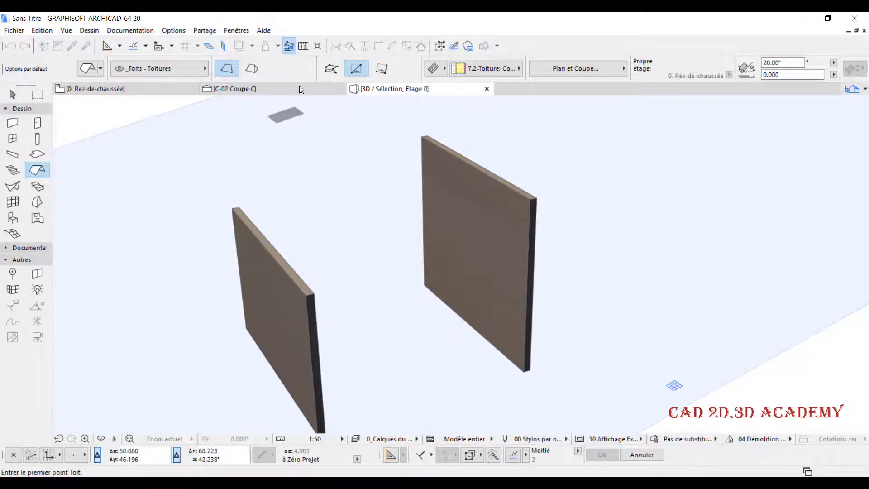
left_click(234, 207)
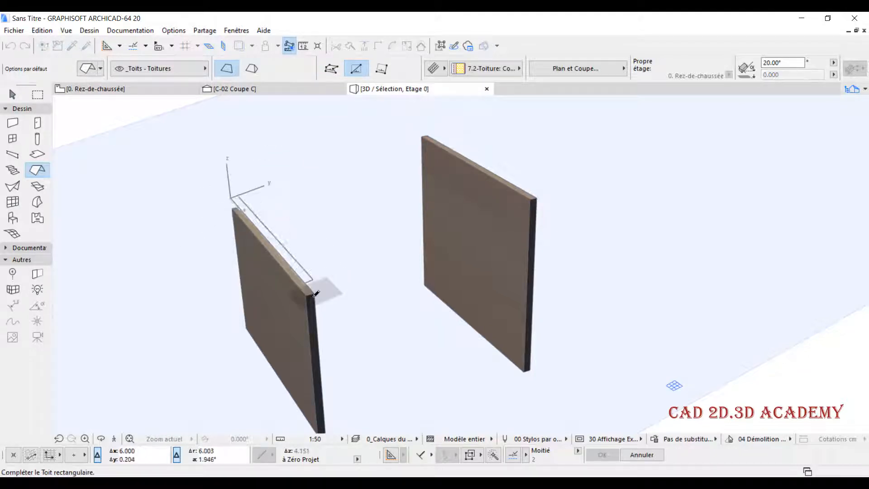
left_click(538, 197)
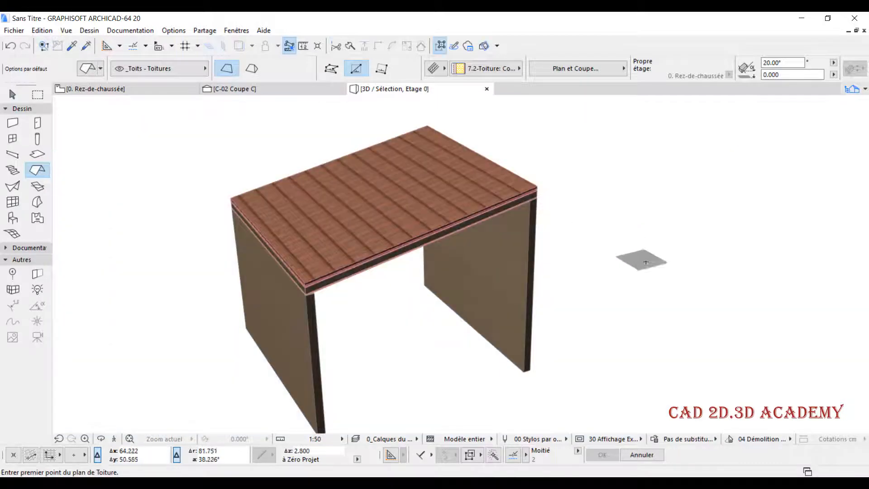
Return to the Rez-de-chaussée plan and set the Roof tool to multi-plane geometry with the complex roof construction method
middle_click_drag(629, 288, 601, 283, "shift")
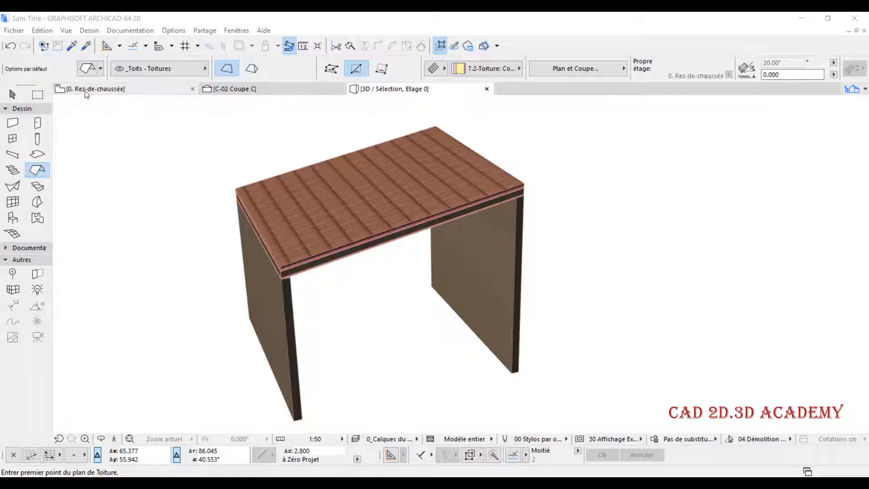
left_click(98, 90)
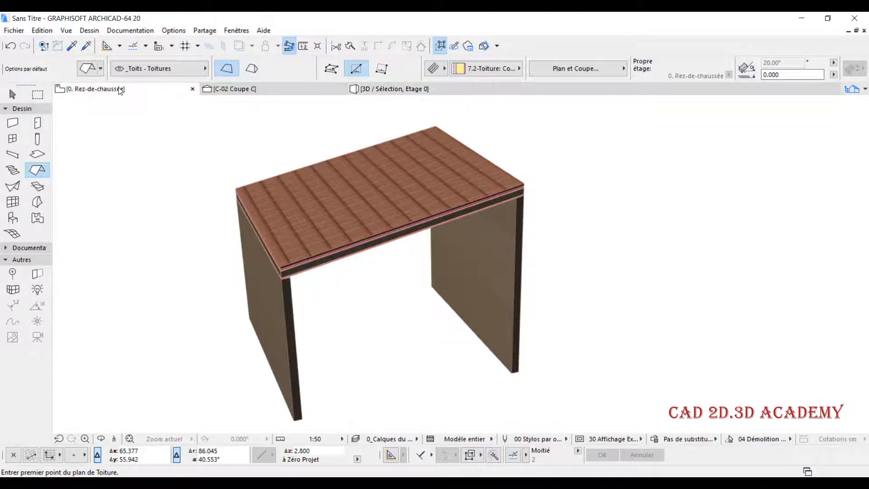
key("Escape")
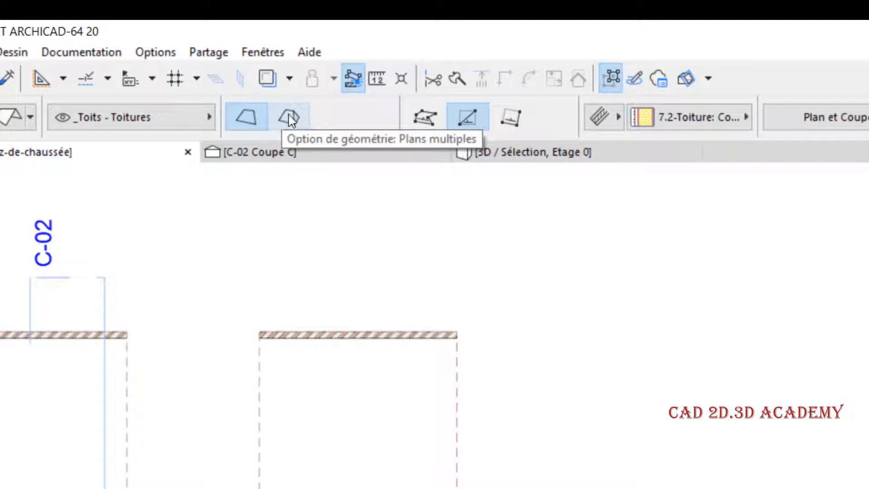
left_click(289, 119)
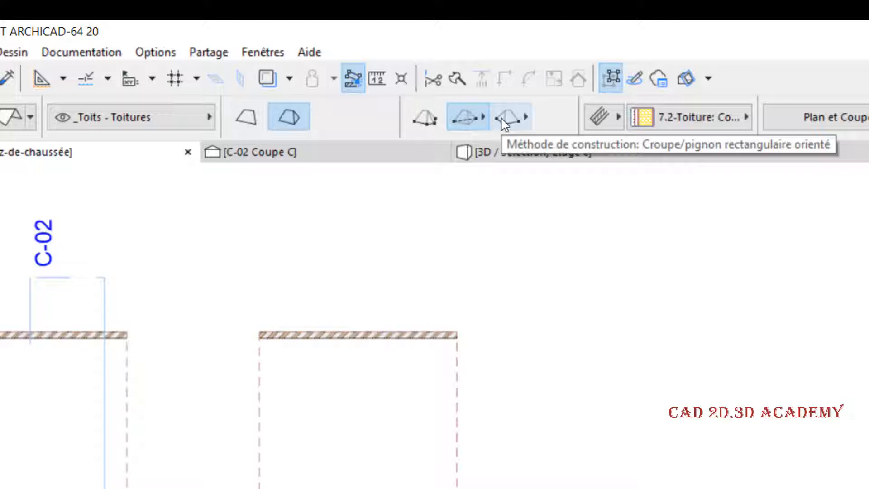
left_click(424, 118)
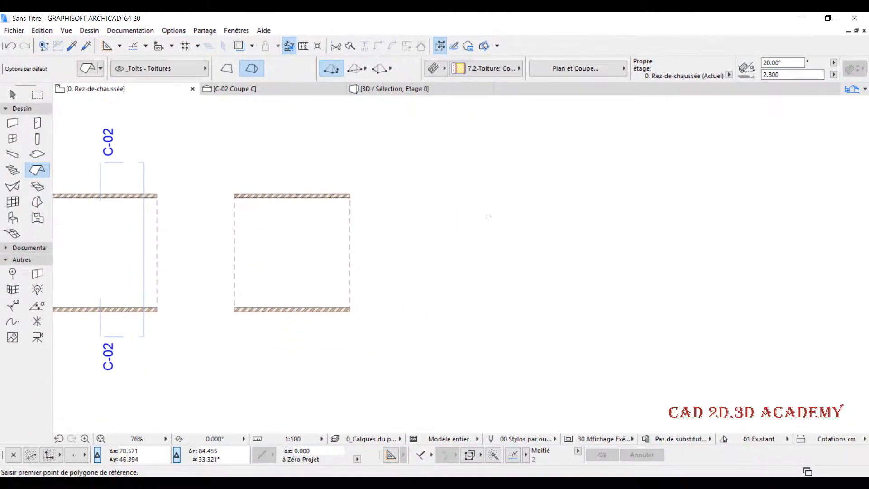
With the existing wall's settings, draw the lower side of a new chained-wall building in the free area, including a rectangular projection midway
middle_click_drag(488, 217, 426, 218)
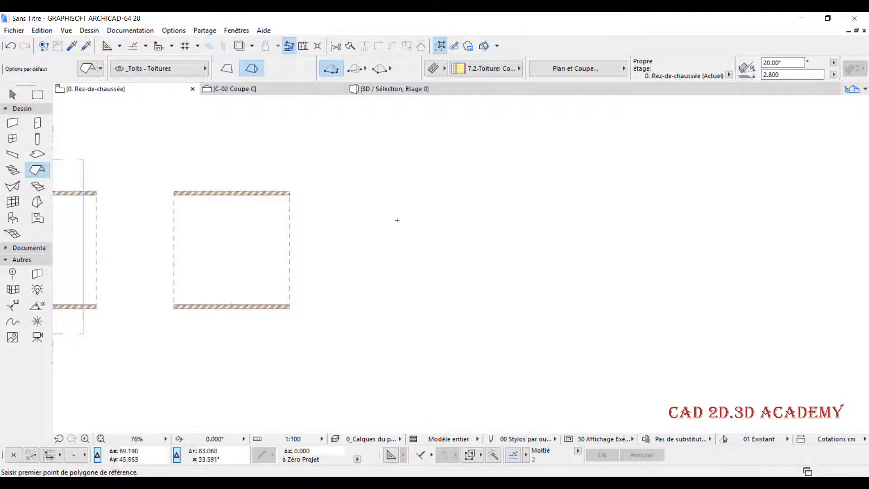
scroll(272, 194, "up", 3)
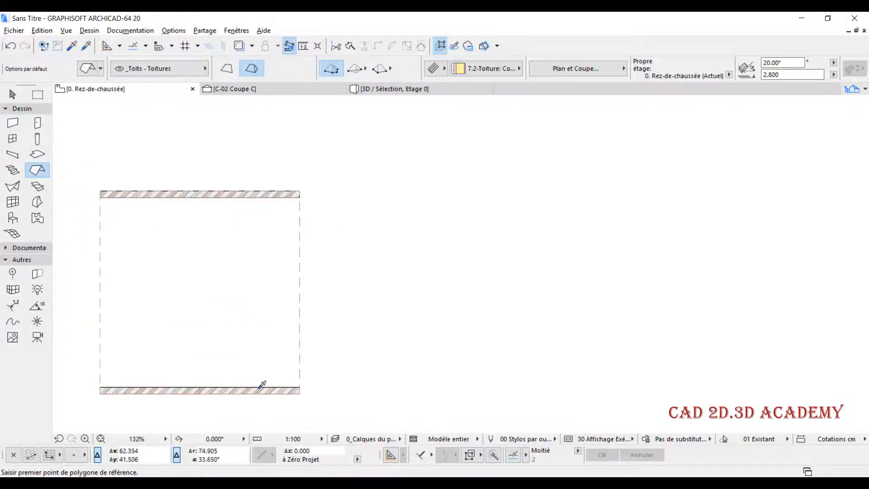
left_click(261, 387, "alt")
middle_click_drag(448, 311, 352, 310)
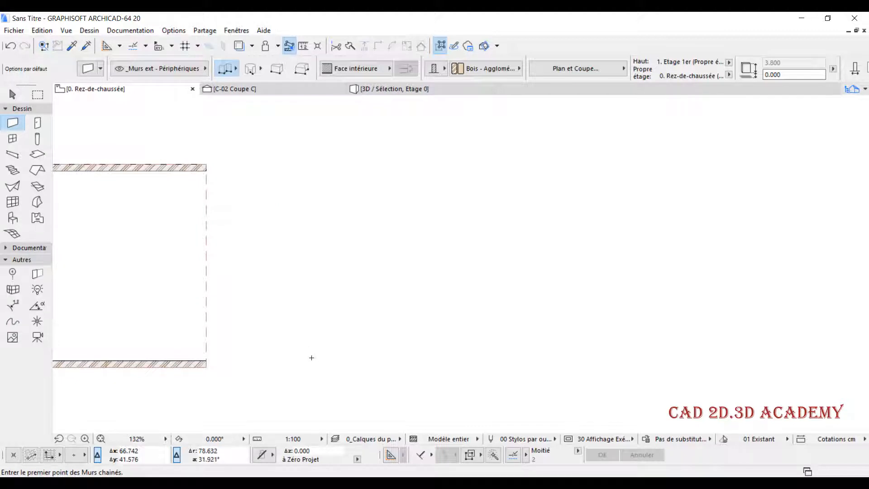
middle_click_drag(347, 343, 341, 331)
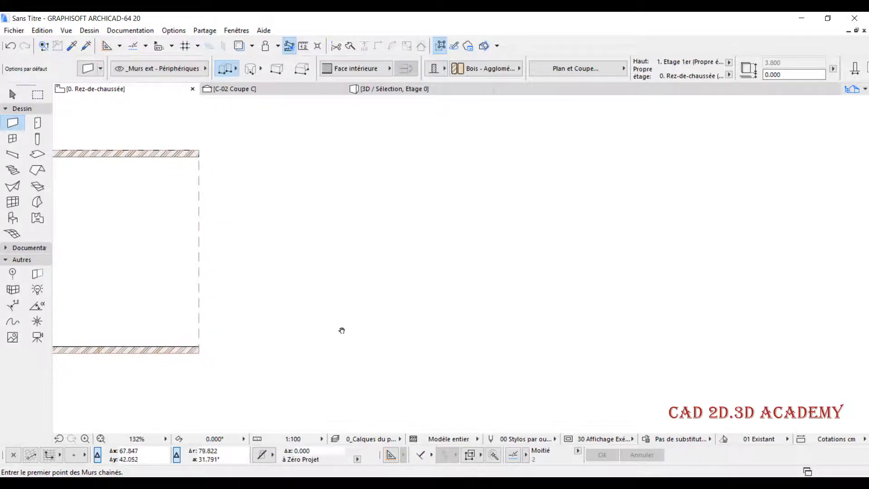
left_click(295, 337)
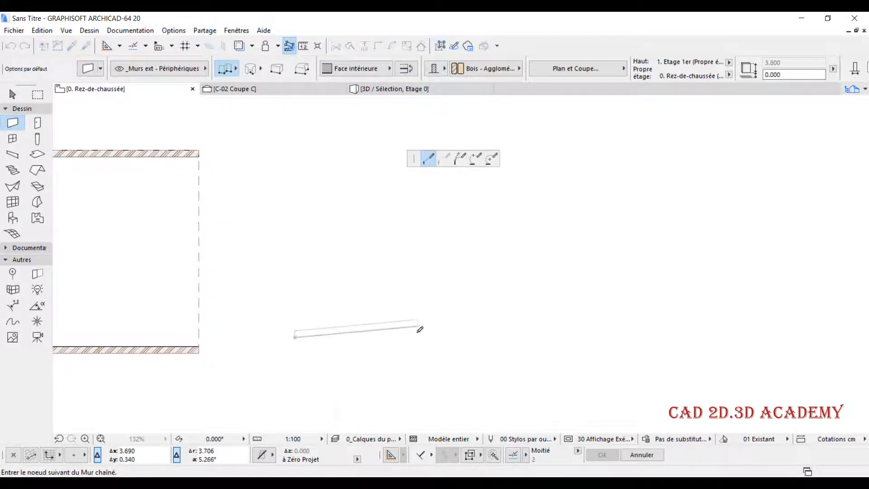
scroll(410, 335, "up", 1)
left_click(407, 336)
left_click(407, 381)
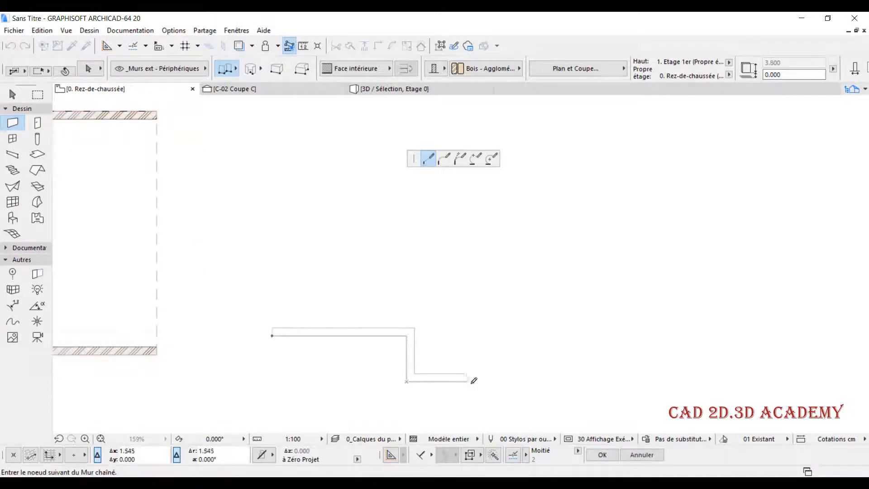
left_click(505, 381)
left_click(505, 336)
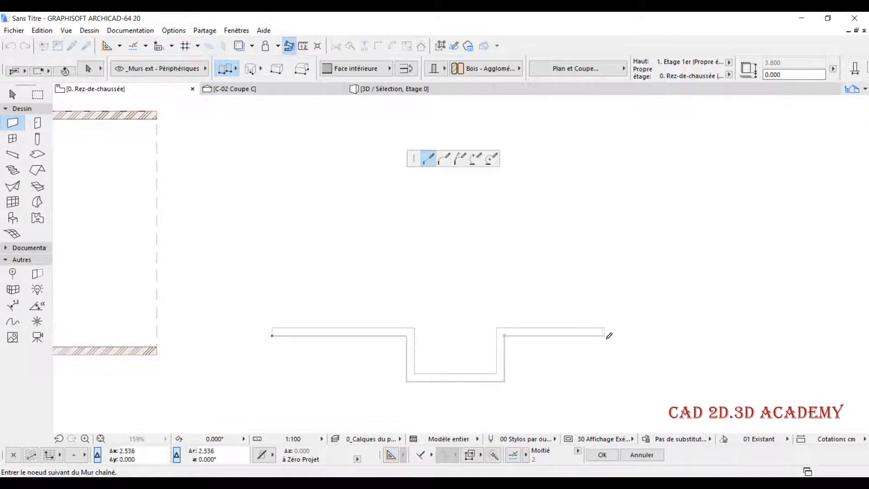
left_click(614, 336)
Continue the wall chain up the building's right side to the upper-right corner, with a rectangular projection halfway
left_click(614, 273)
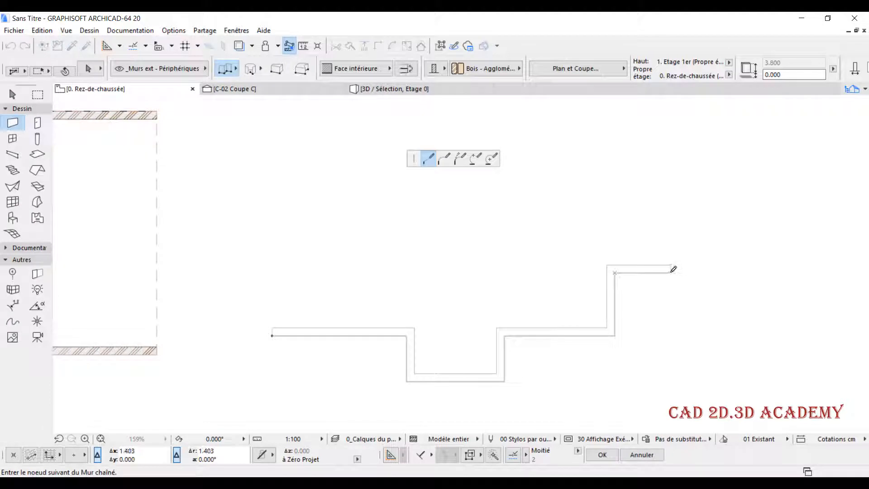
left_click(668, 273)
left_click(667, 213)
left_click(615, 273, "shift")
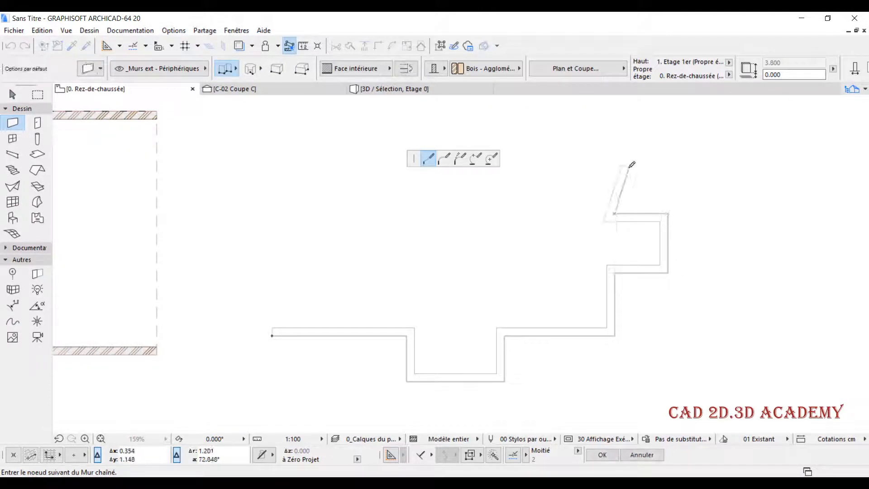
middle_click_drag(616, 160, 626, 254)
scroll(627, 226, "down", 2)
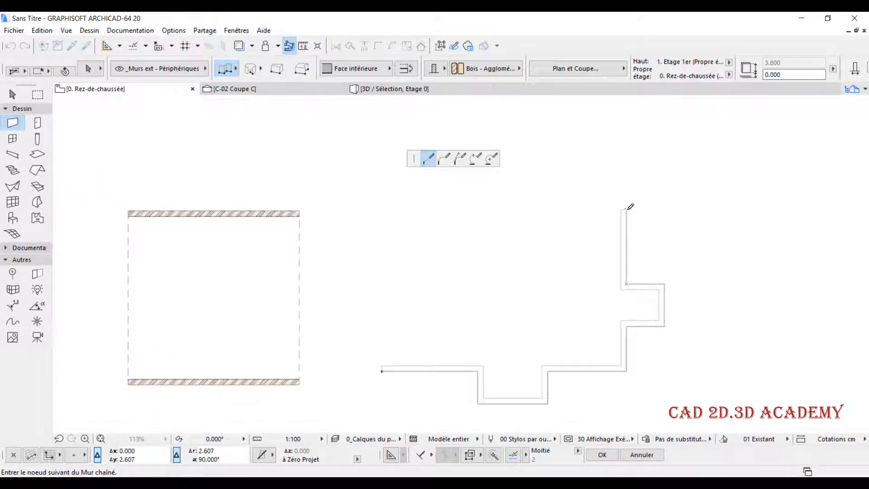
left_click(624, 210)
Run the walls along the upper side and step inward at the upper-left corner, closing the outline at its start point
left_click(424, 210)
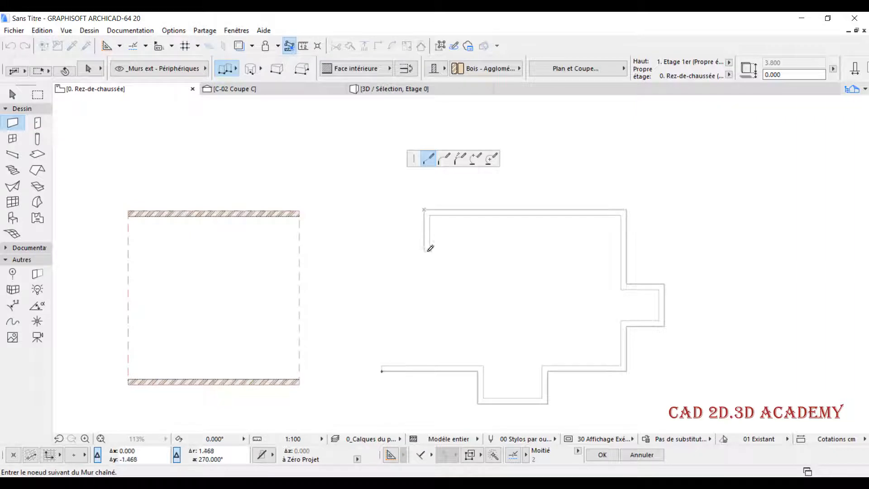
left_click(426, 252)
left_click(382, 252)
left_click(382, 372)
middle_click_drag(520, 316, 426, 290)
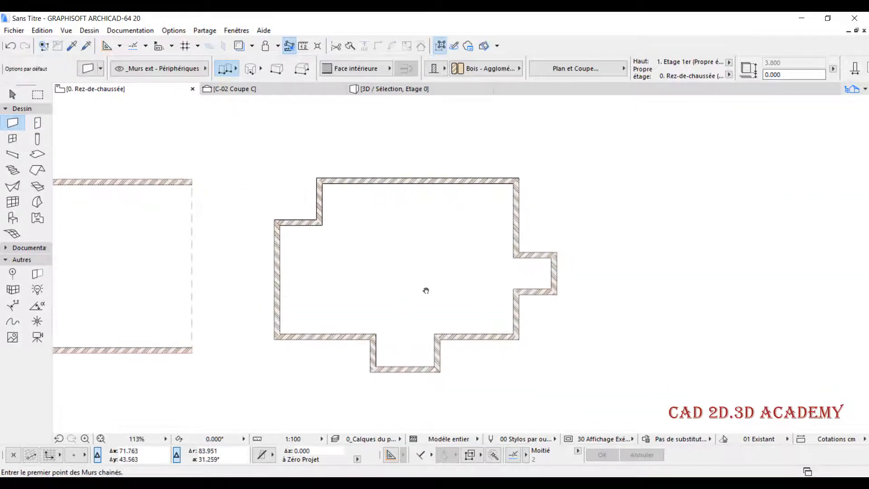
Start a complex multi-plane roof, tracing the outer wall corners from the lower-left corner to the right projection's upper outer corner
left_click(37, 171)
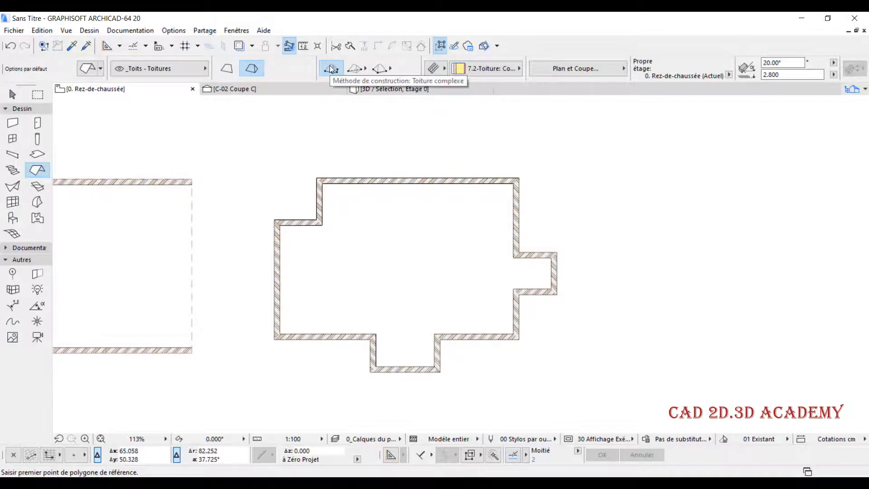
middle_click_drag(382, 210, 341, 181)
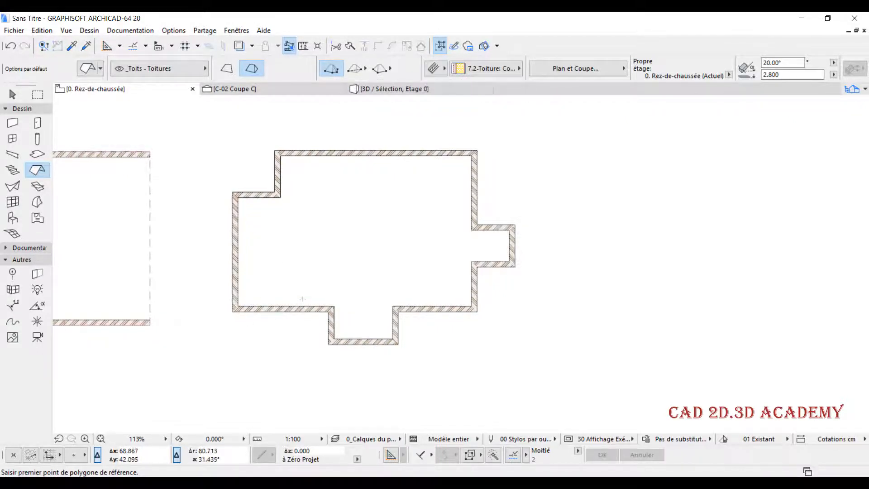
middle_click_drag(302, 299, 251, 317)
scroll(183, 325, "up", 4)
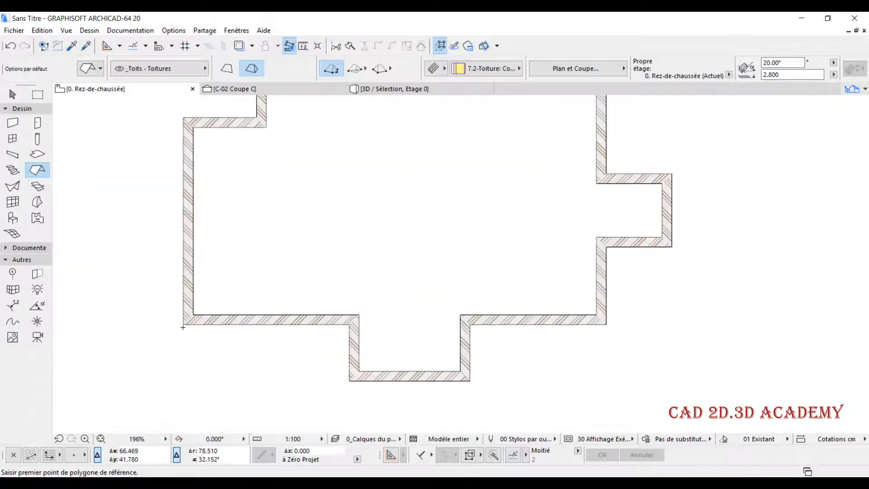
left_click(183, 324)
left_click(470, 381)
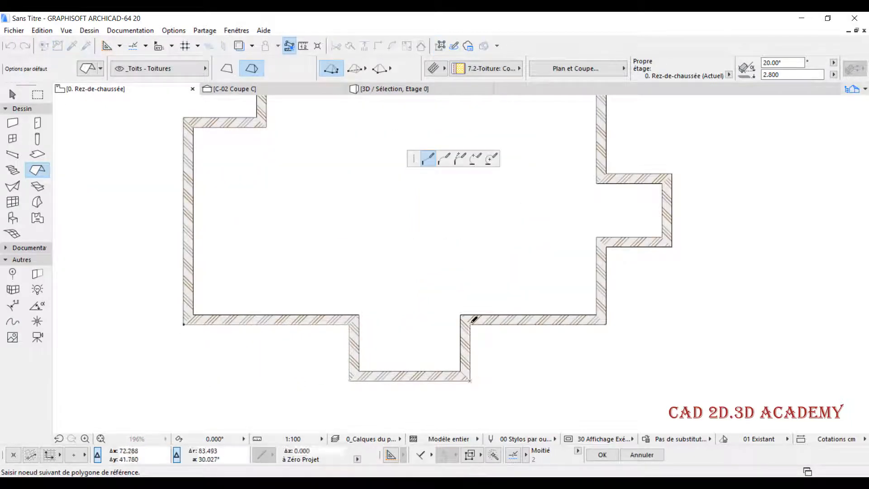
left_click(470, 325)
left_click(607, 324)
left_click(607, 247)
left_click(671, 246)
left_click(672, 174)
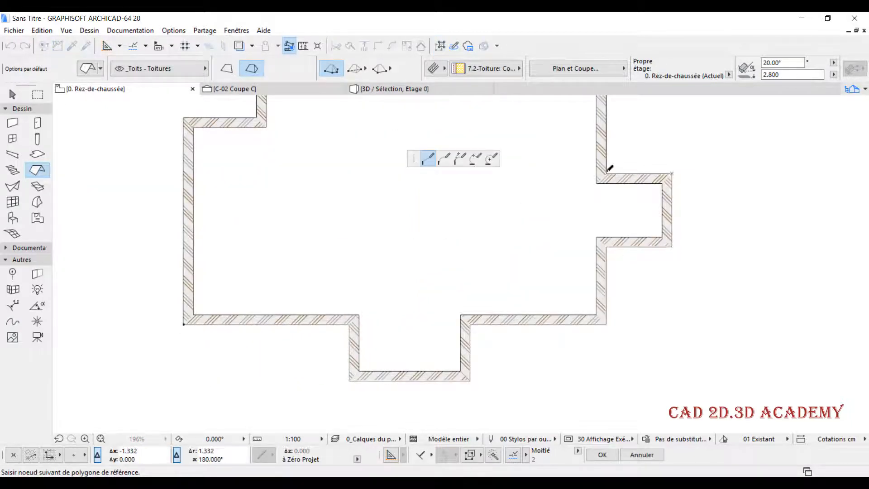
Complete the roof's reference polygon around the upper and left outer wall corners and close it at the lower-left corner
left_click(607, 174)
middle_click_drag(607, 173, 598, 302)
left_click(599, 173)
left_click(248, 173)
left_click(249, 245)
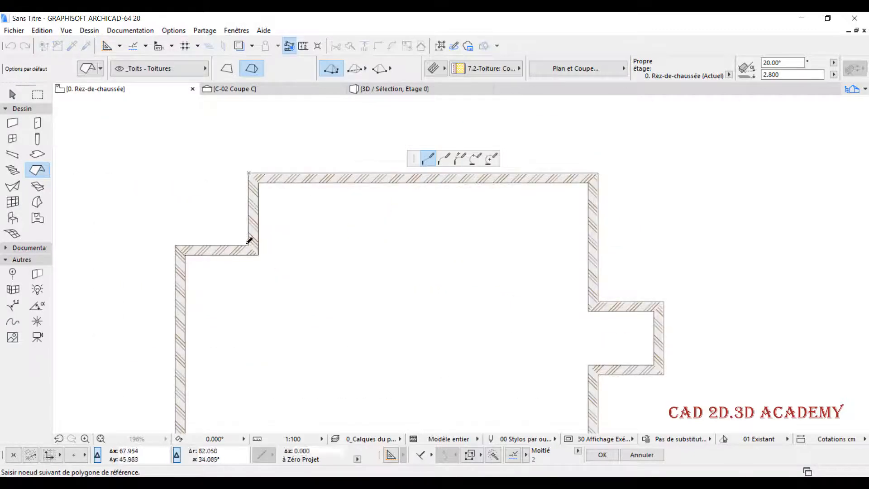
left_click(175, 245)
scroll(175, 380, "down", 1)
middle_click_drag(175, 381, 159, 214)
left_click(159, 273)
scroll(266, 241, "down", 2)
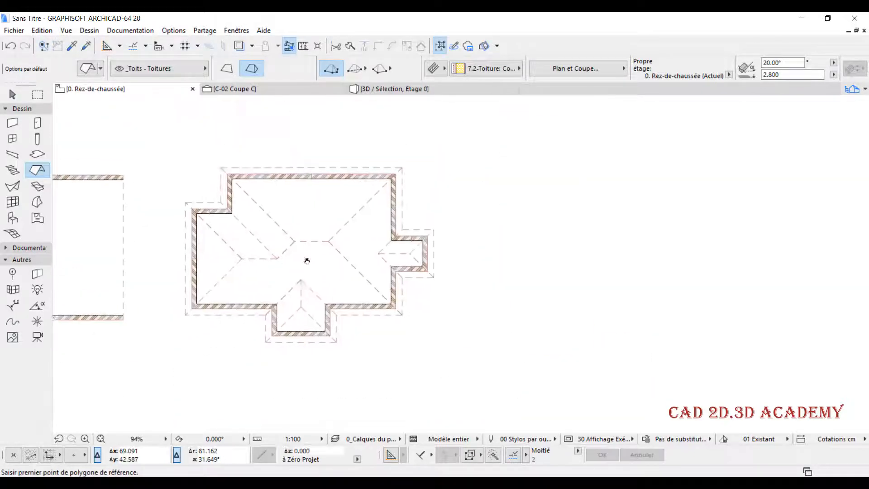
Examine the complex roof in plan on the Rez-de-chaussée, Etage 1er and Toiture storeys, ending back on the Rez-de-chaussée
middle_click_drag(287, 246, 345, 249)
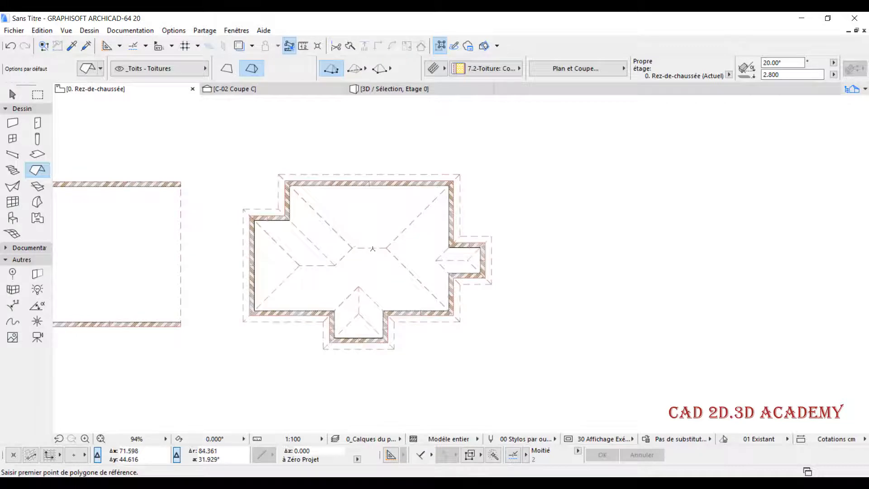
scroll(373, 248, "up", 1)
middle_click_drag(357, 218, 353, 247)
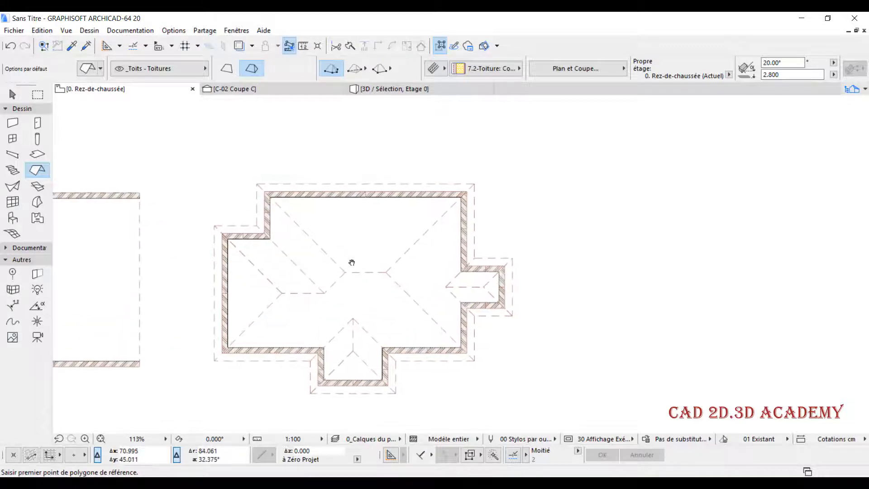
scroll(392, 240, "up", 1)
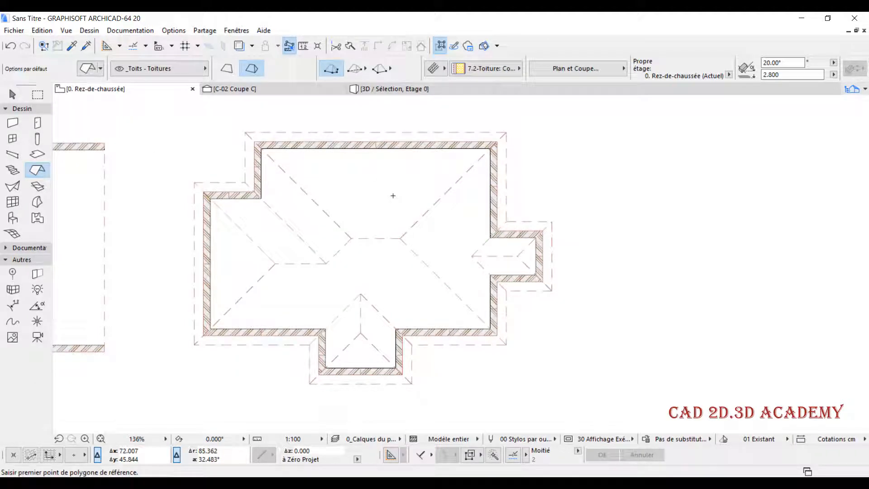
key("ctrl+Up")
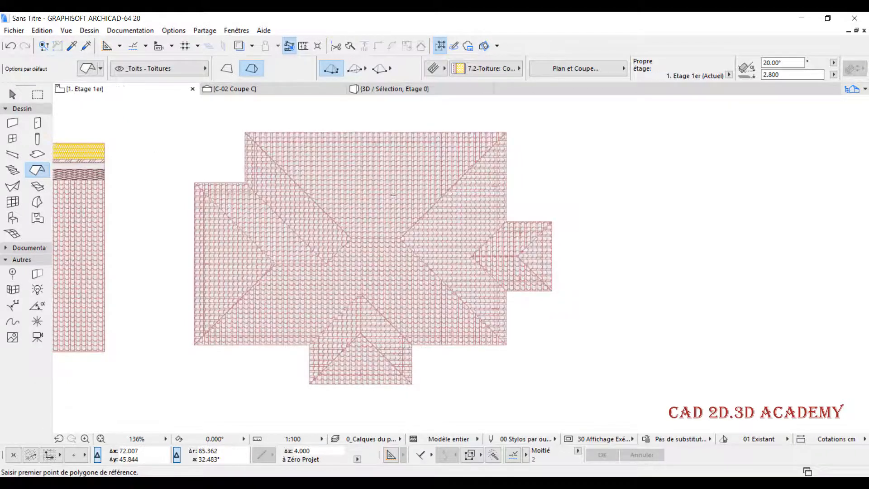
scroll(392, 240, "up", 1)
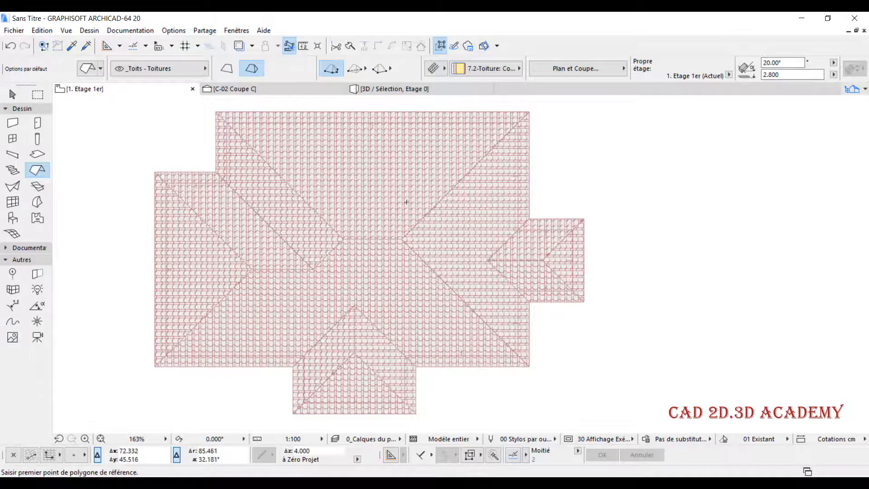
middle_click_drag(406, 202, 408, 206)
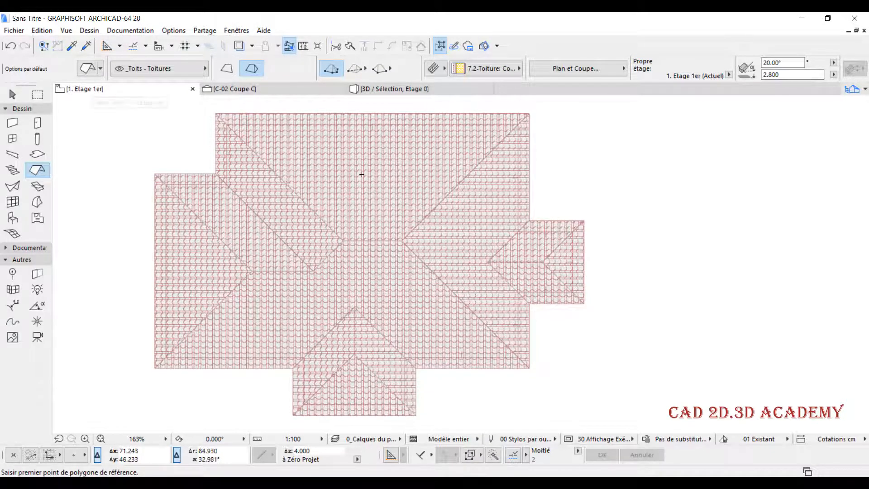
key("ctrl+Up")
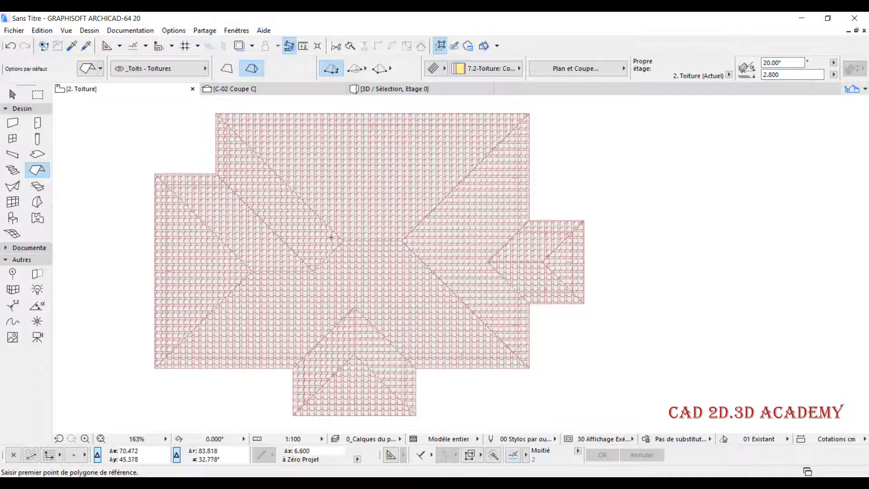
middle_click_drag(368, 223, 373, 226)
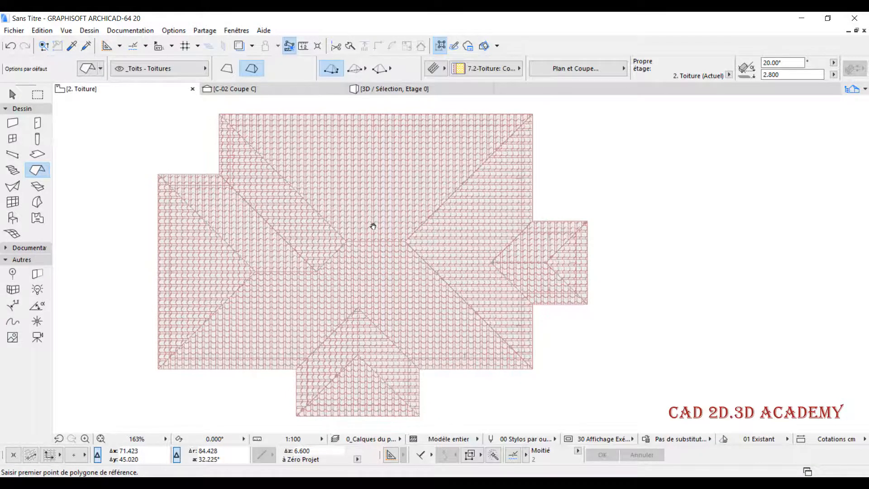
key("ctrl+Down")
key("ctrl+Down")
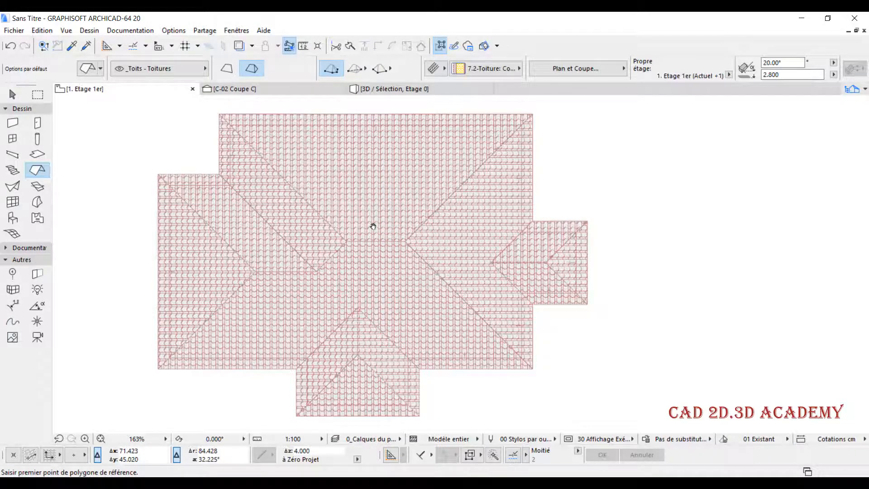
scroll(393, 208, "down", 3)
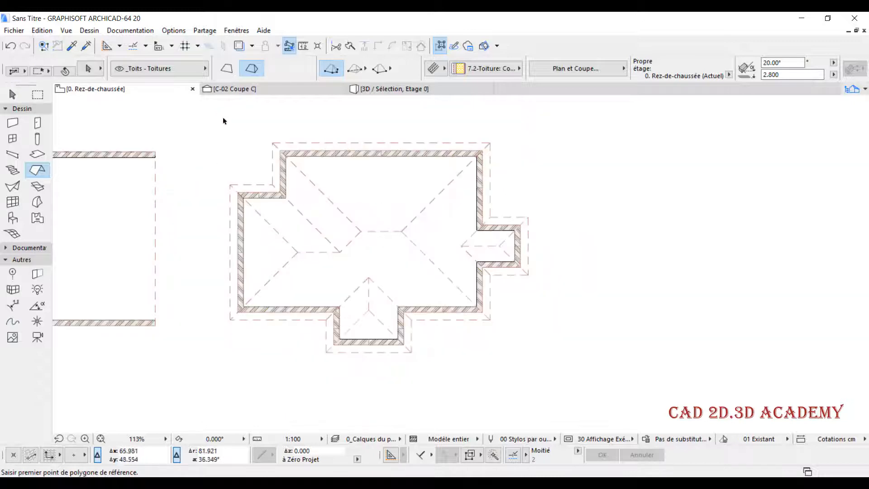
Show the irregular building's walls and complex roof in 3D, and check a front wall's height in its settings
key("ctrl+a")
right_click(585, 221)
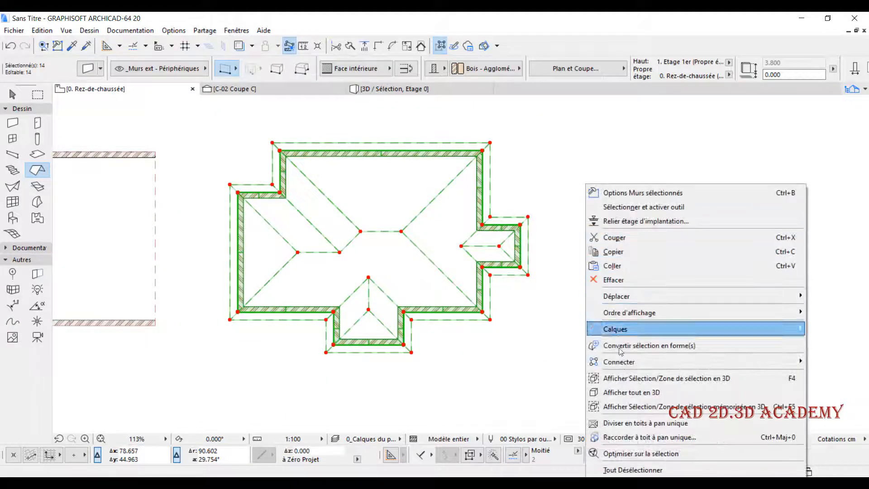
left_click(664, 378)
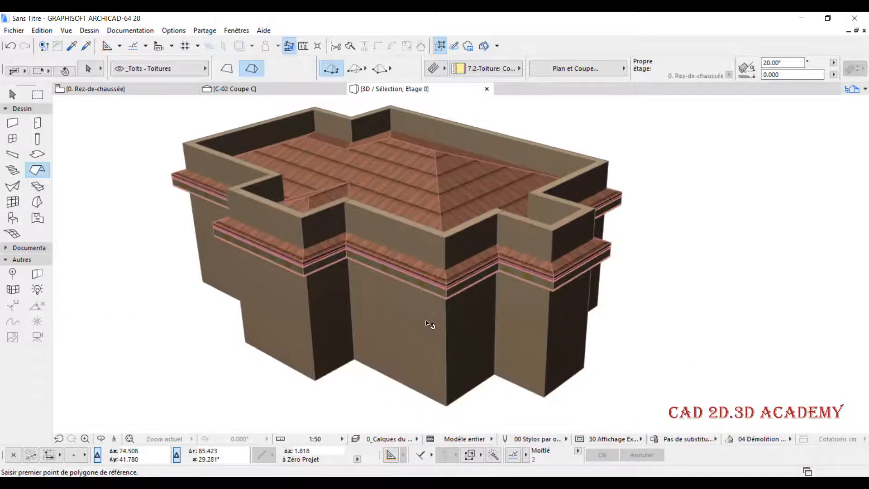
left_click(428, 323)
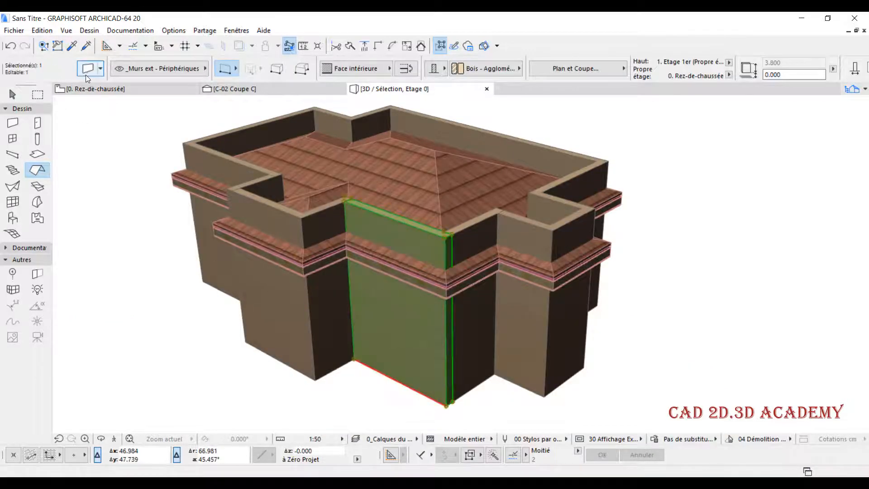
left_click(86, 72)
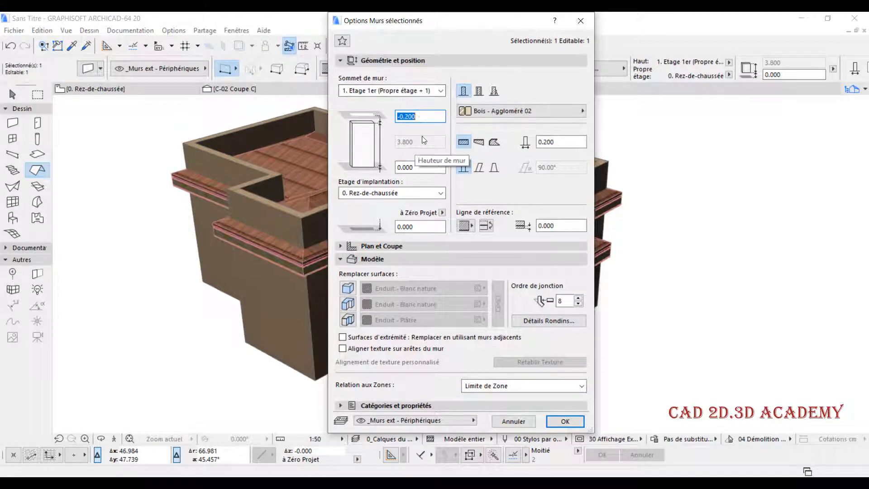
left_click(581, 21)
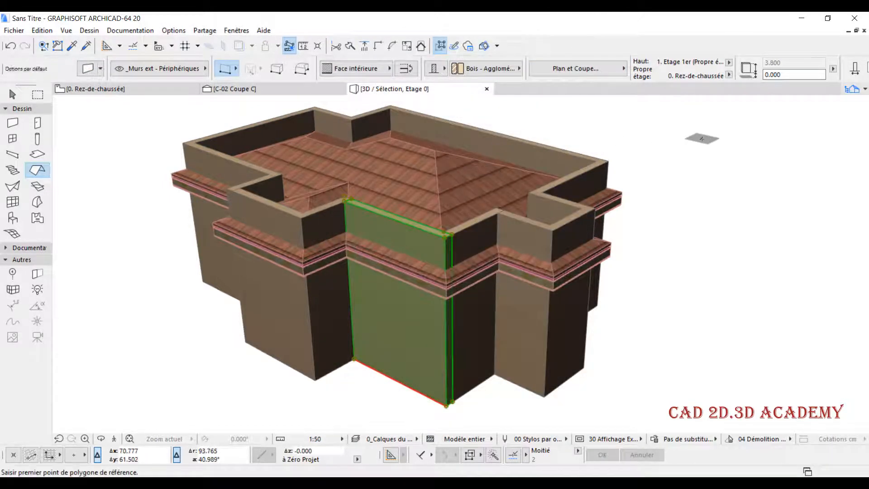
Set the complex roof's elevation above the Rez-de-chaussée storey to 3.8 and view the raised roof in 3D
left_click(440, 174, "shift")
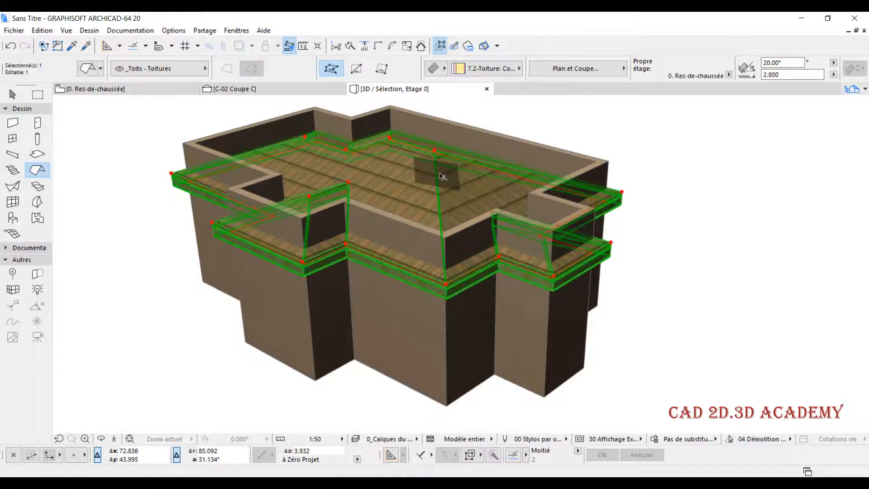
left_click(85, 69)
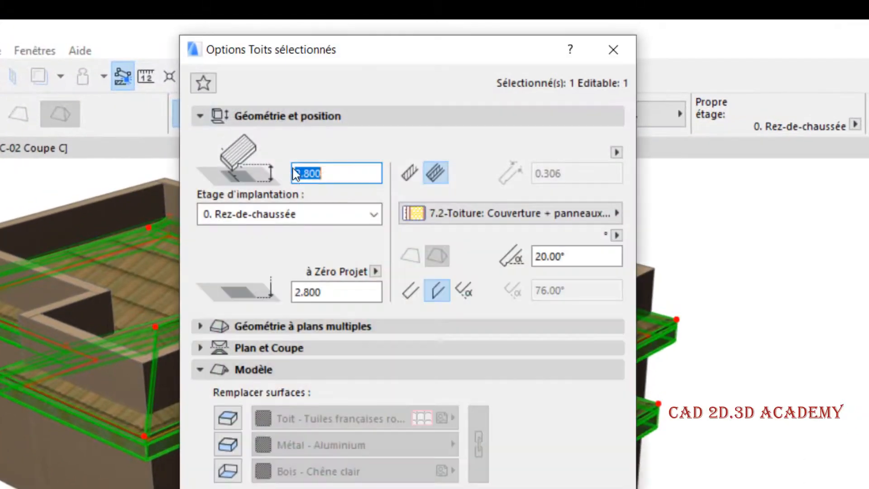
type("3.8")
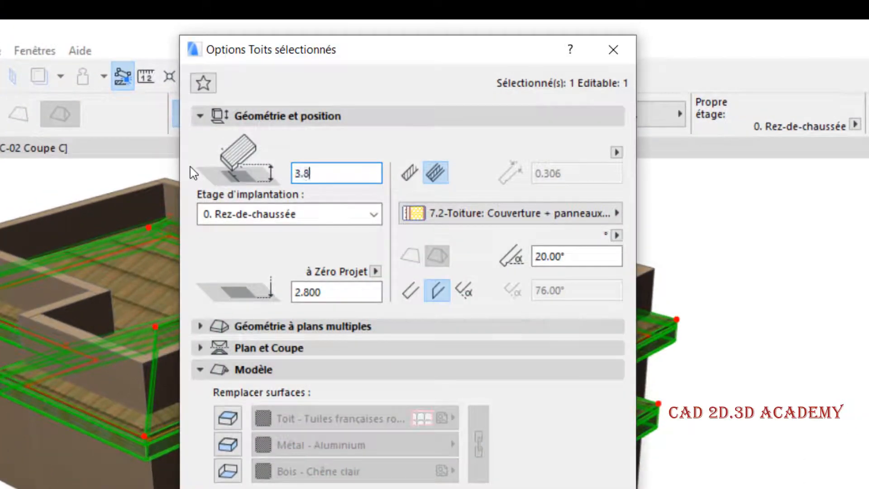
key("Return")
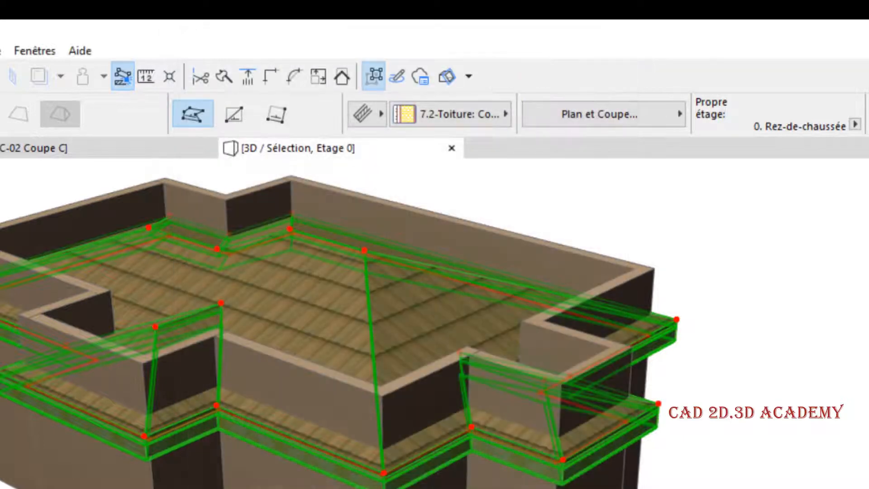
middle_click_drag(714, 459, 854, 316, "shift")
middle_click_drag(857, 248, 379, 343, "shift")
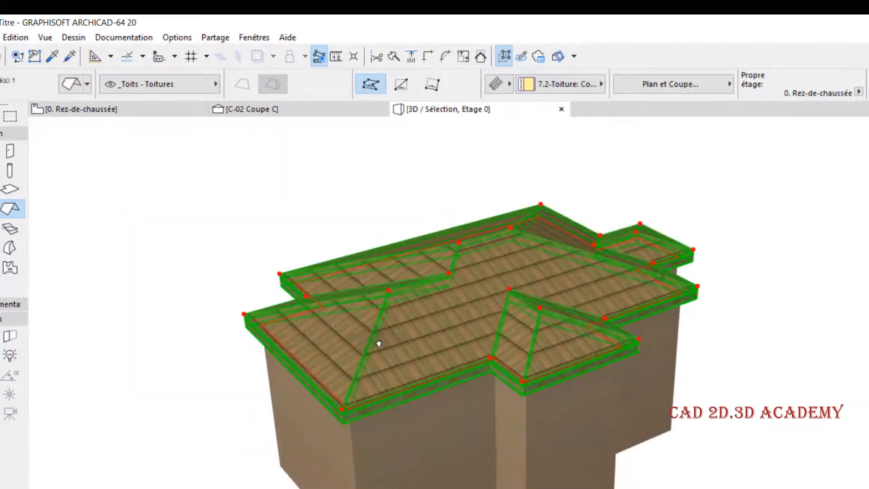
Delete the complex roof in the Rez-de-chaussée plan and select the two walls meeting at the building's upper-right corner
key("F2")
key("Escape")
scroll(554, 287, "up", 1)
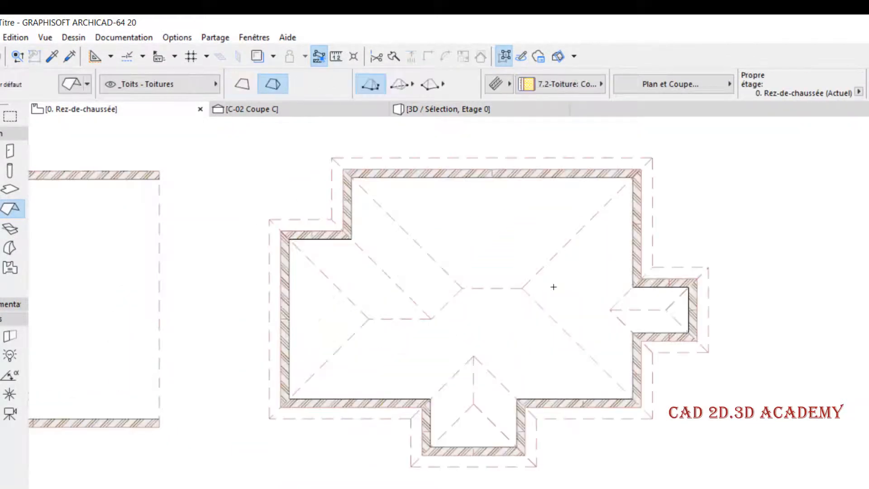
left_click(531, 280, "shift")
key("Delete")
middle_click_drag(570, 250, 541, 294)
scroll(623, 239, "up", 2)
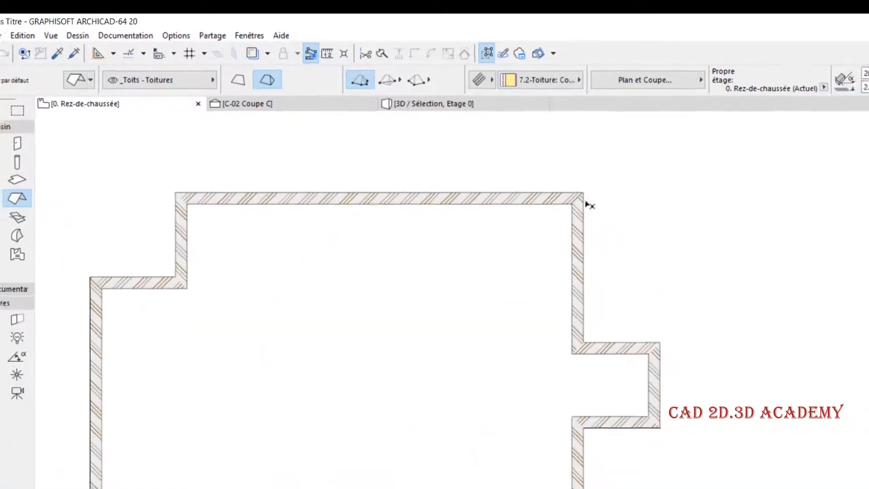
left_click_drag(619, 195, 580, 252, "shift")
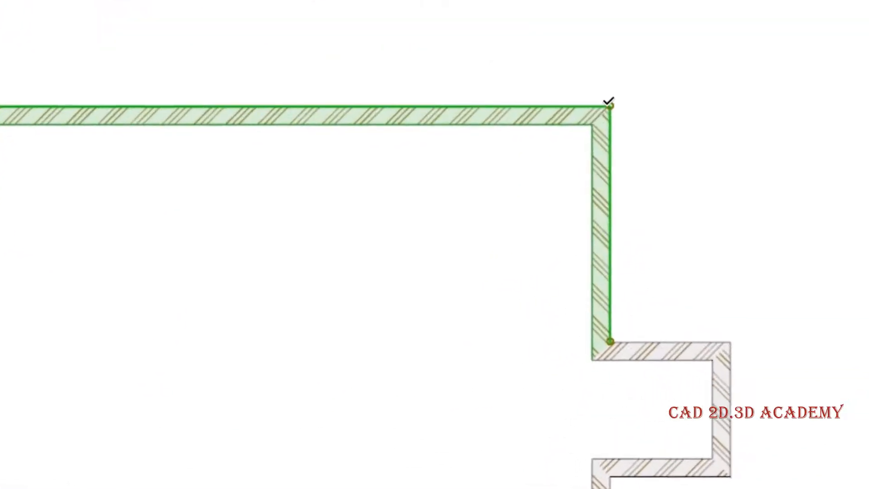
Try rounding the upper-right wall corner with a fillet of radius 1.399, and undo it
left_click(555, 142)
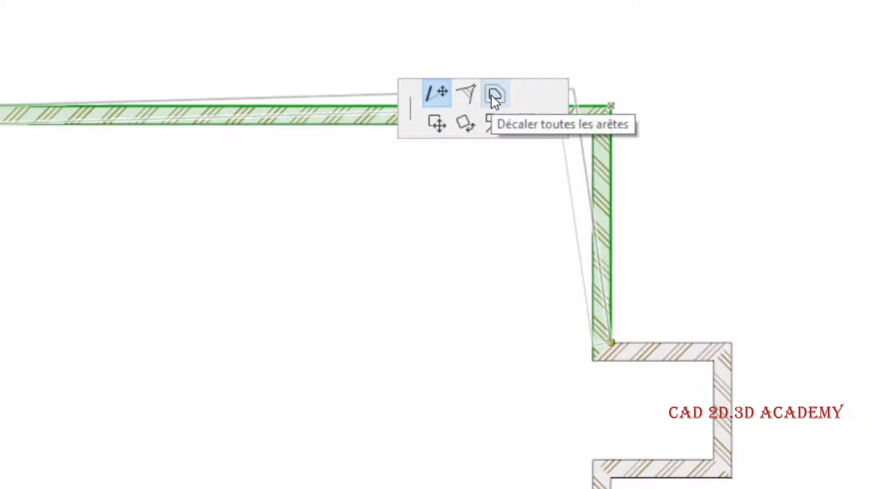
left_click(467, 92)
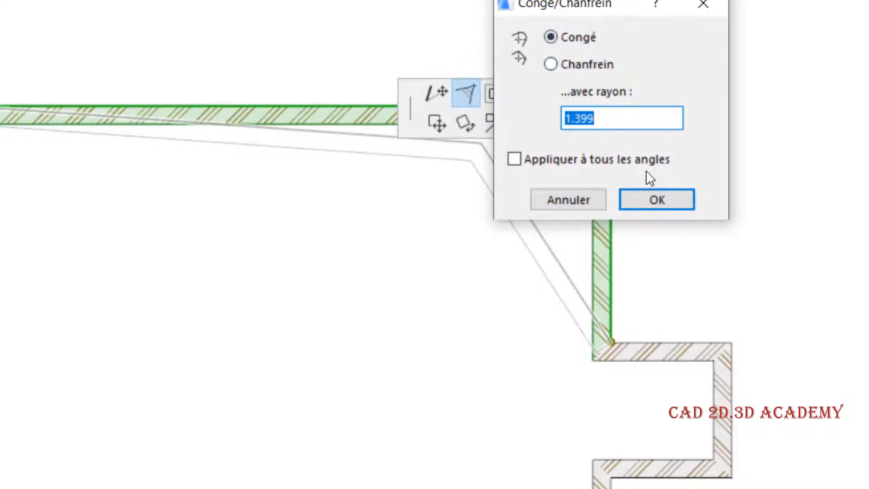
left_click(659, 198)
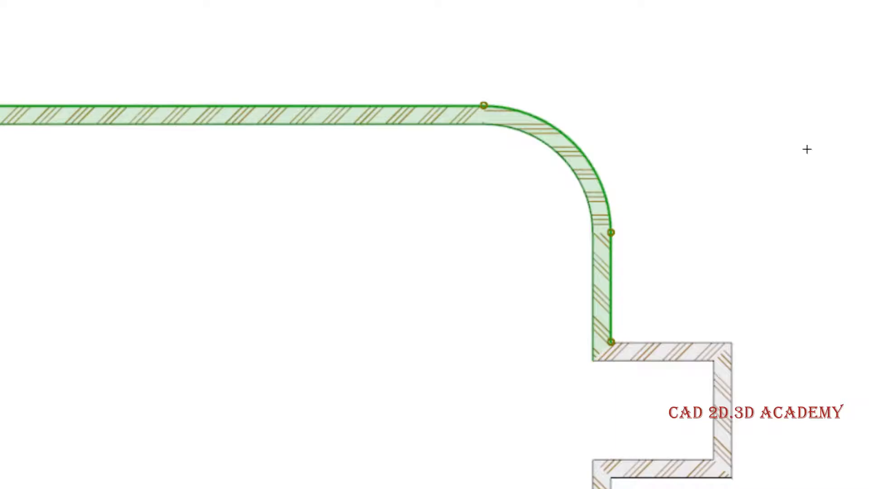
key("ctrl+z")
Round the corner between the upper and right walls with a fillet of radius 2 and clear the selection
left_click(611, 105)
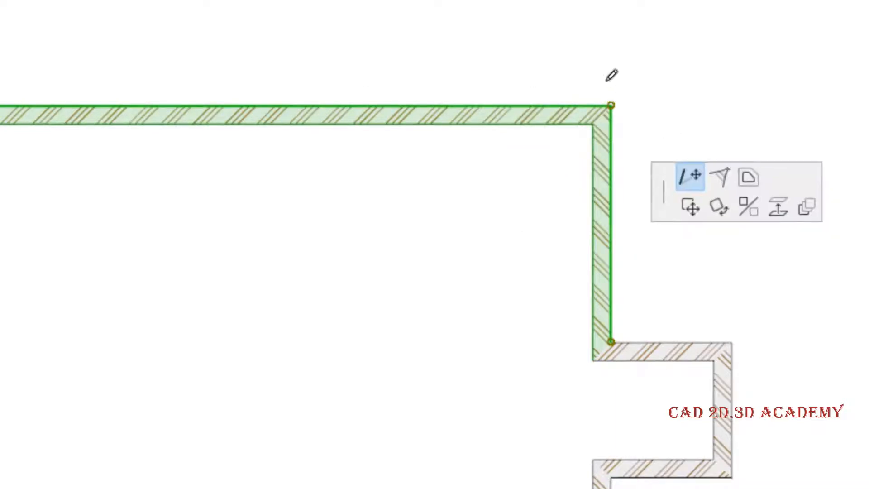
left_click(468, 93)
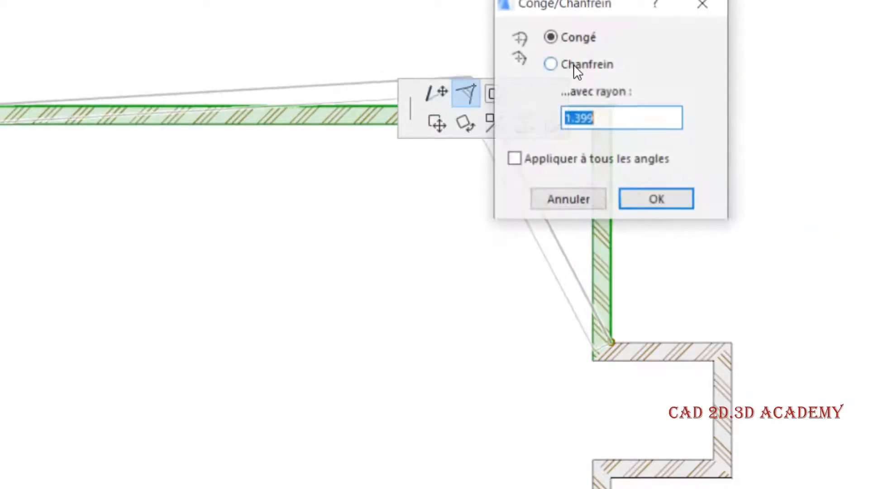
type("2")
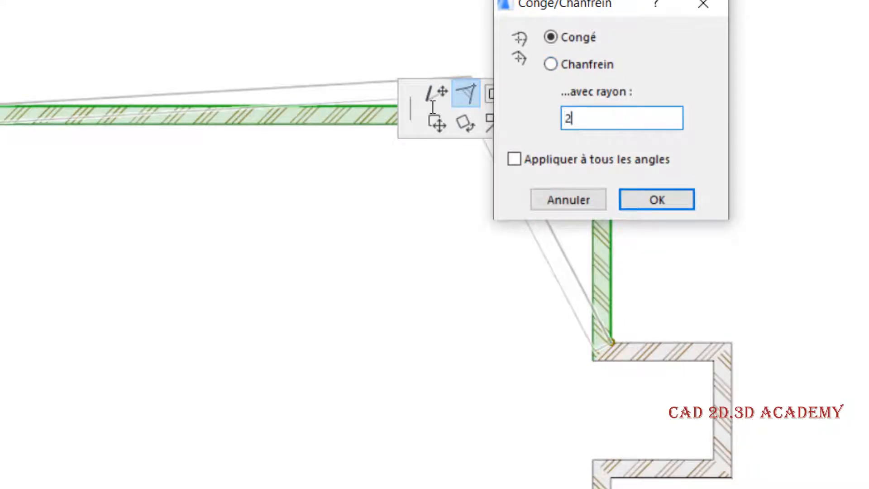
key("Return")
left_click(658, 95)
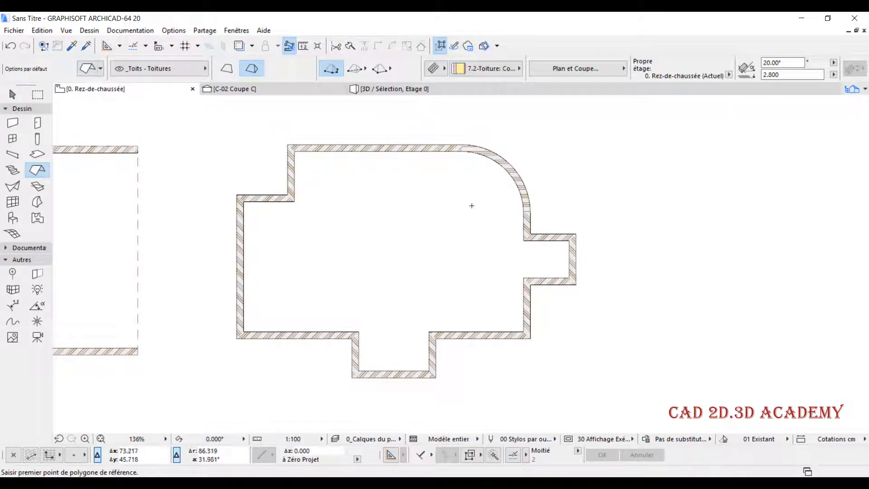
Create a complex multi-plane roof from the building's complete outer wall contour, including the rounded corner
middle_click_drag(391, 235, 397, 228)
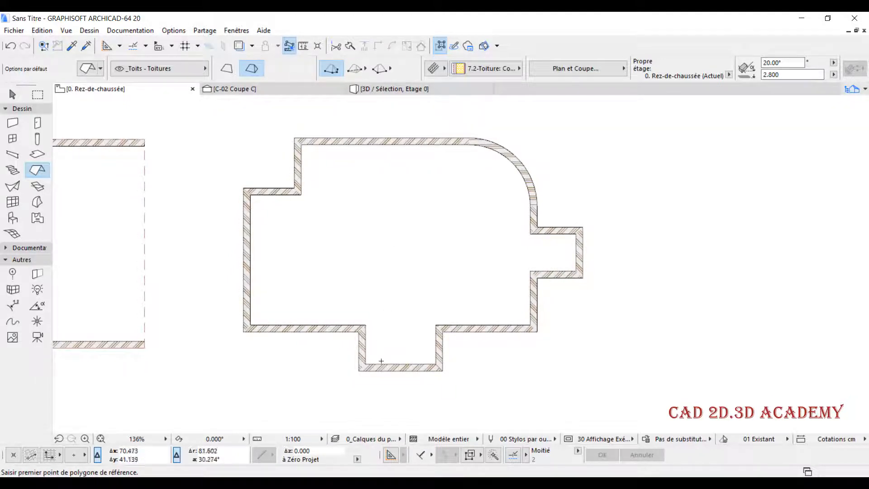
scroll(378, 376, "up", 3)
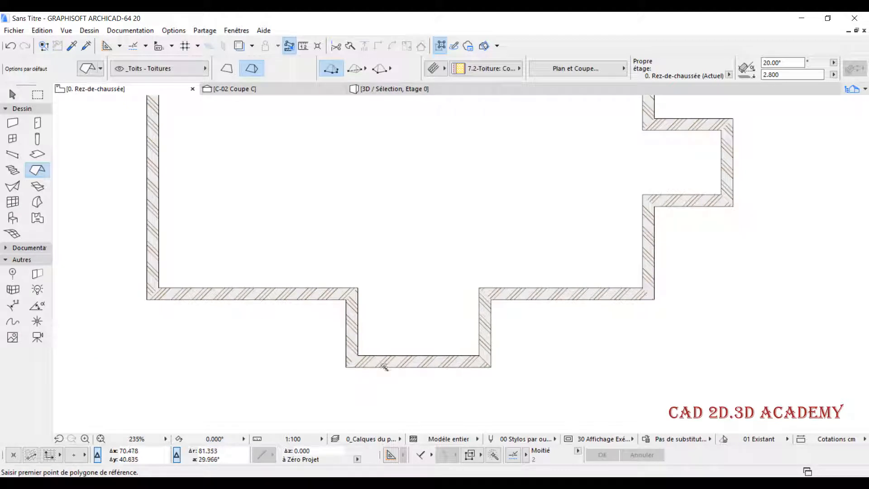
scroll(384, 367, "down", 3)
scroll(384, 344, "up", 1)
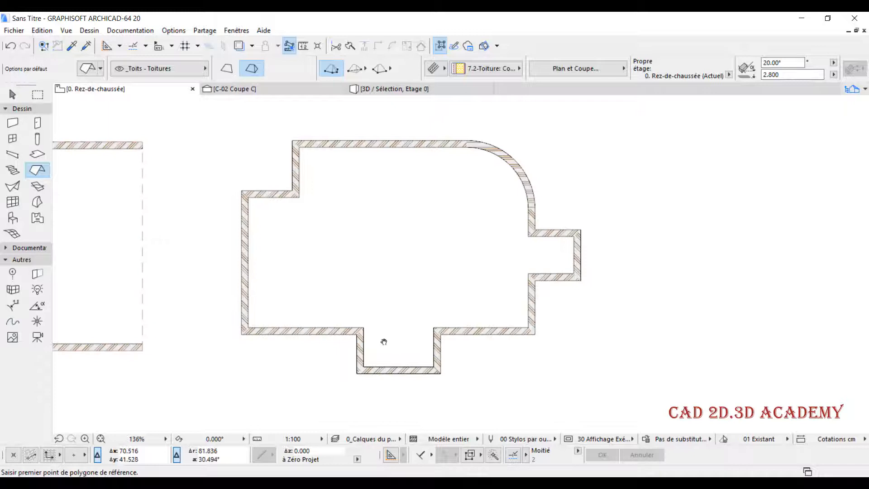
left_click(399, 377)
middle_click_drag(431, 280, 423, 326)
scroll(295, 193, "down", 1)
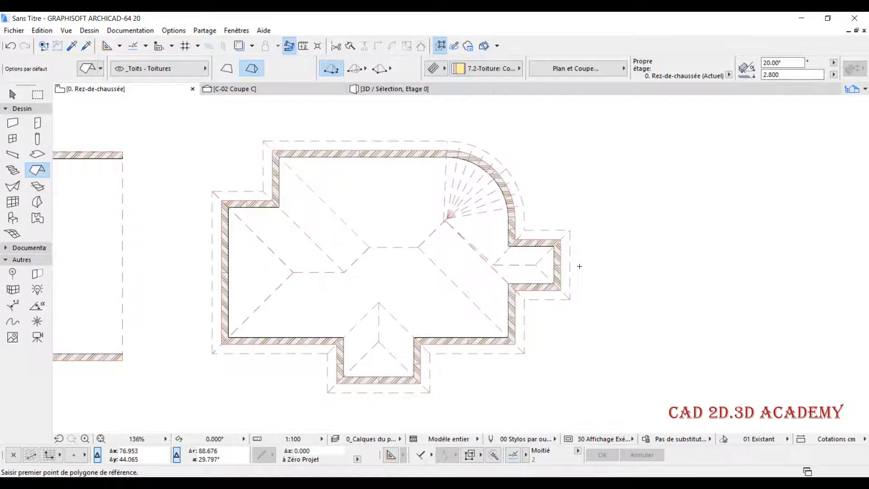
Select all walls and the complex roof of the rounded-corner building and show only this selection in 3D
scroll(599, 206, "down", 2)
left_click(317, 352, "shift")
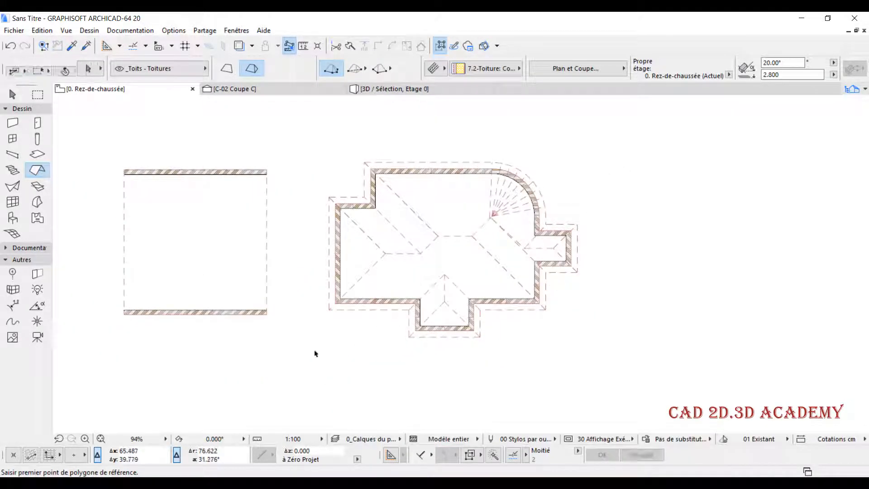
left_click(597, 131)
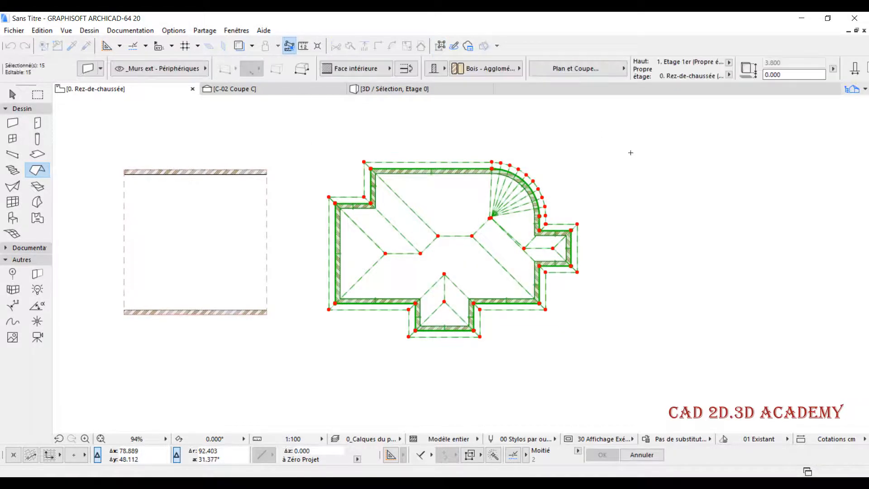
right_click(631, 153)
left_click(665, 347)
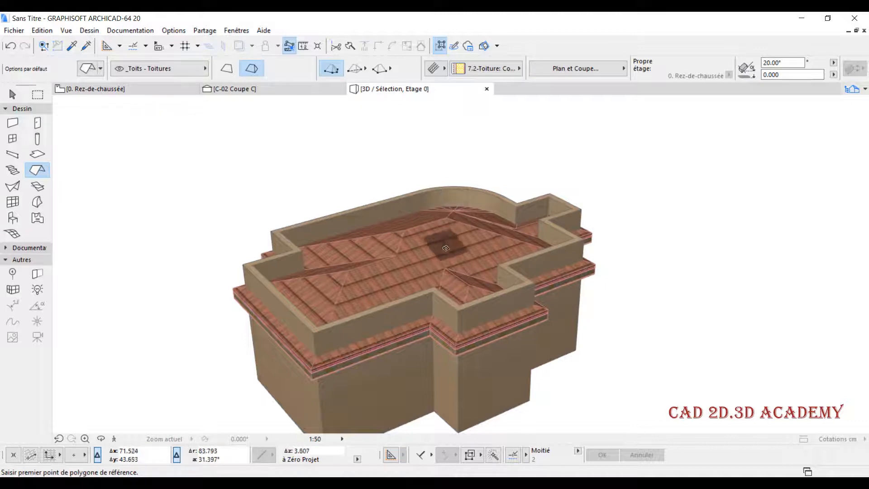
Set the new complex roof's elevation above the Rez-de-chaussée storey to 3.8 and view it from the rounded corner
left_click(444, 234, "shift")
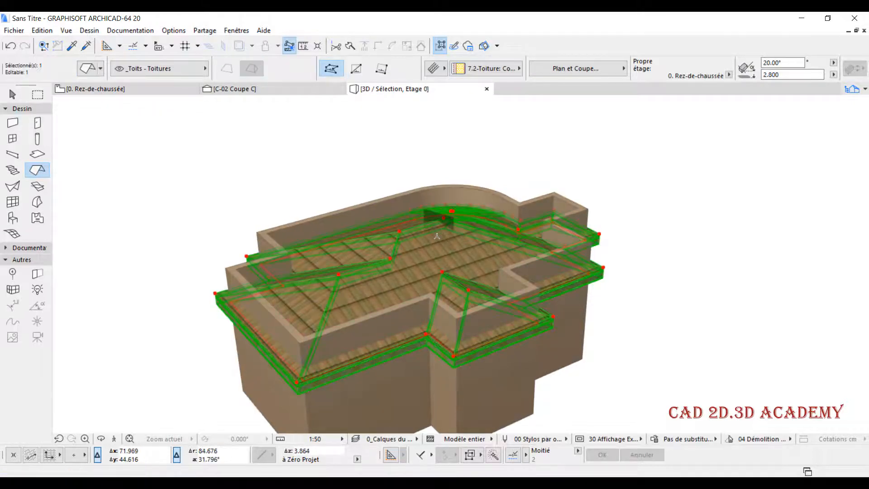
key("ctrl+t")
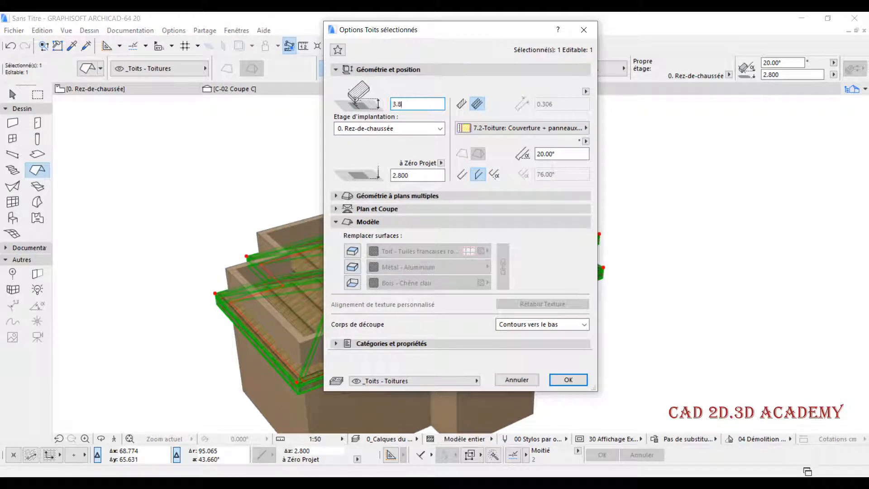
key("Return")
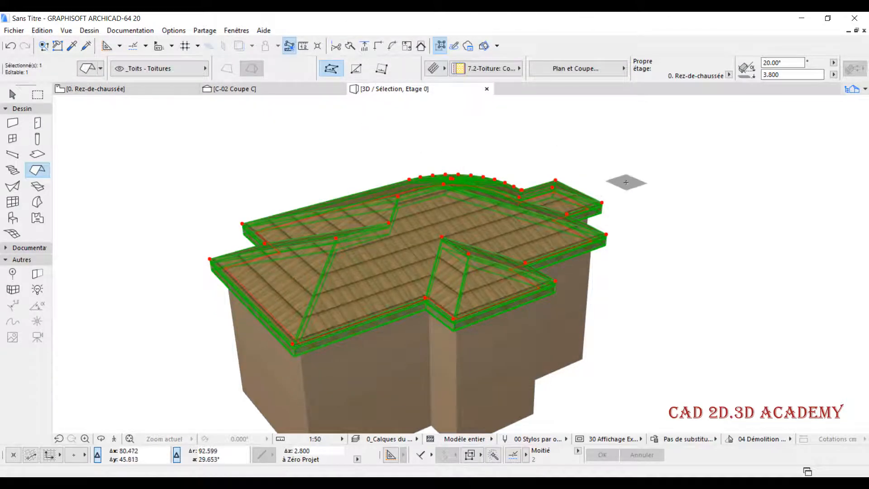
key("Escape")
middle_click_drag(607, 190, 393, 276, "shift")
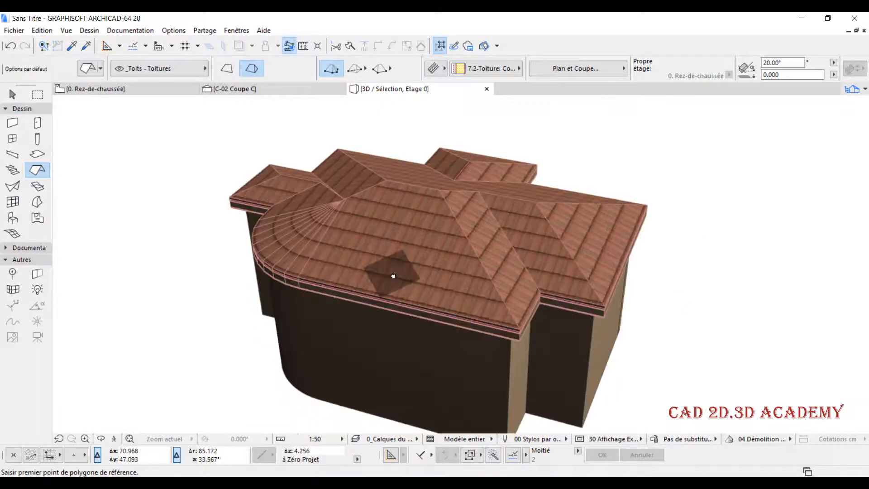
Return to the Rez-de-chaussée plan, deselect the building and view its complex roof up close
key("F2")
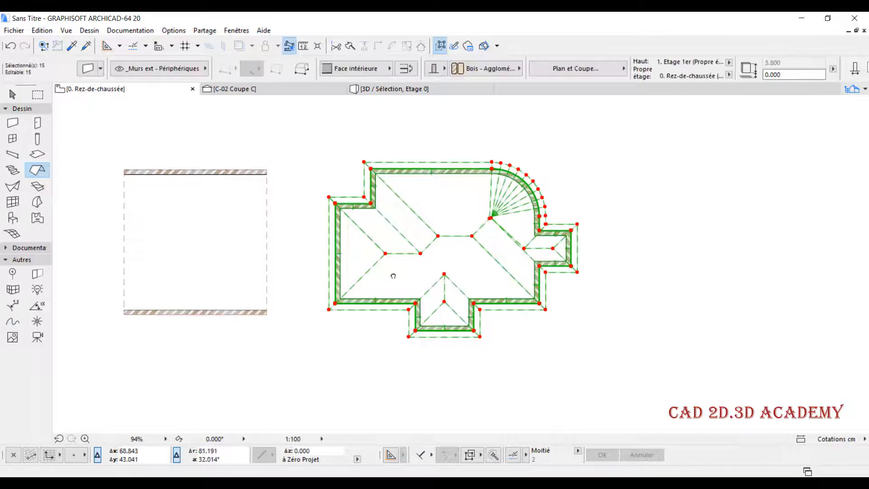
key("Escape")
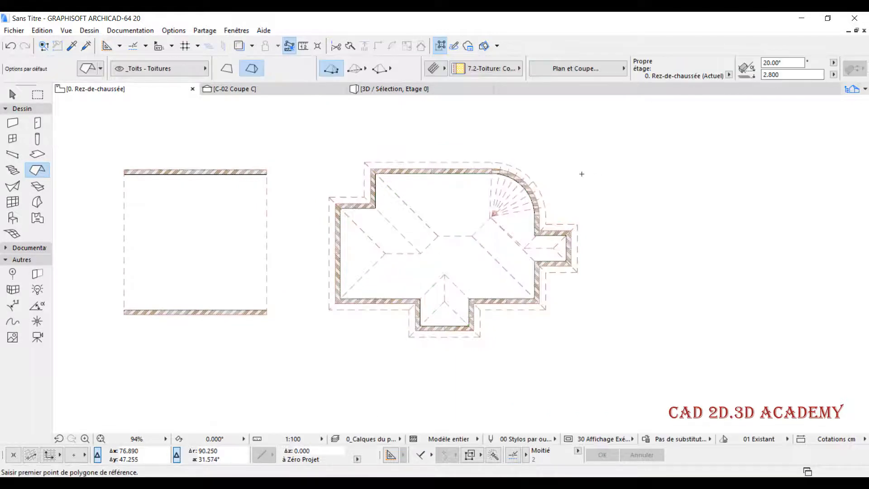
middle_click_drag(586, 223, 565, 222)
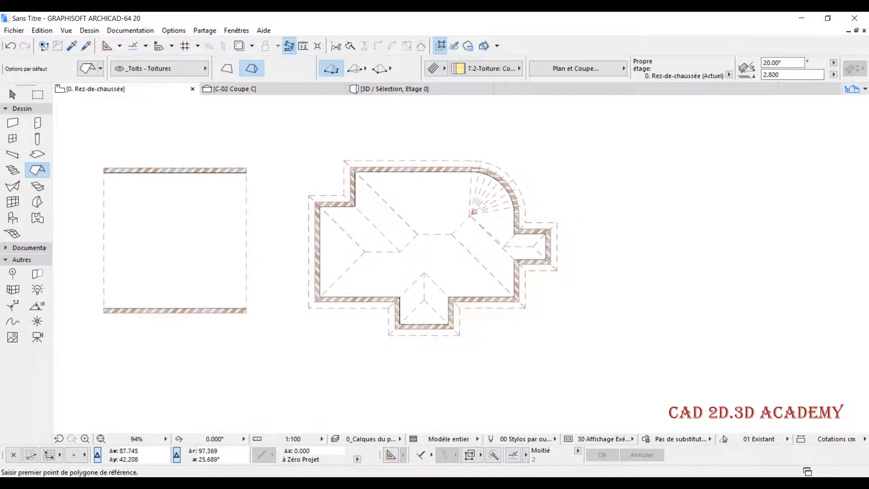
scroll(470, 233, "up", 3)
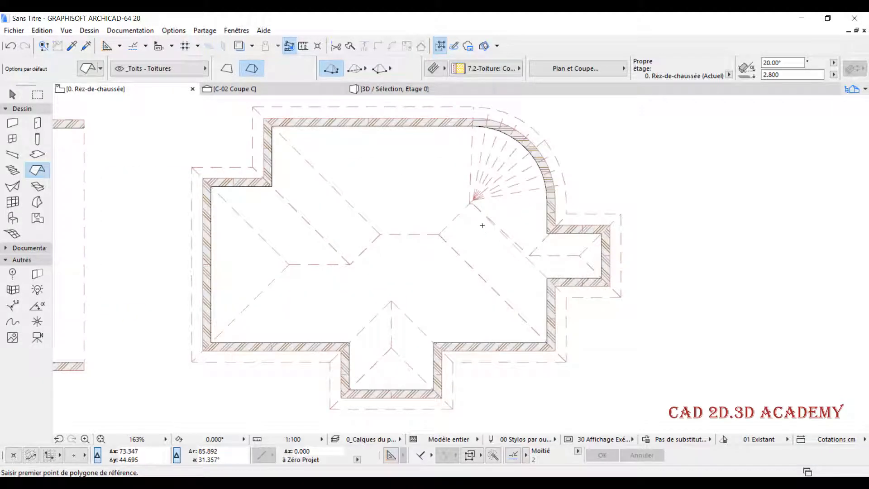
Highlight the rounded-corner building's complex roof in the Rez-de-chaussée plan, clear the selection, and view the roof on the Etage 1er storey
left_click(458, 215, "shift")
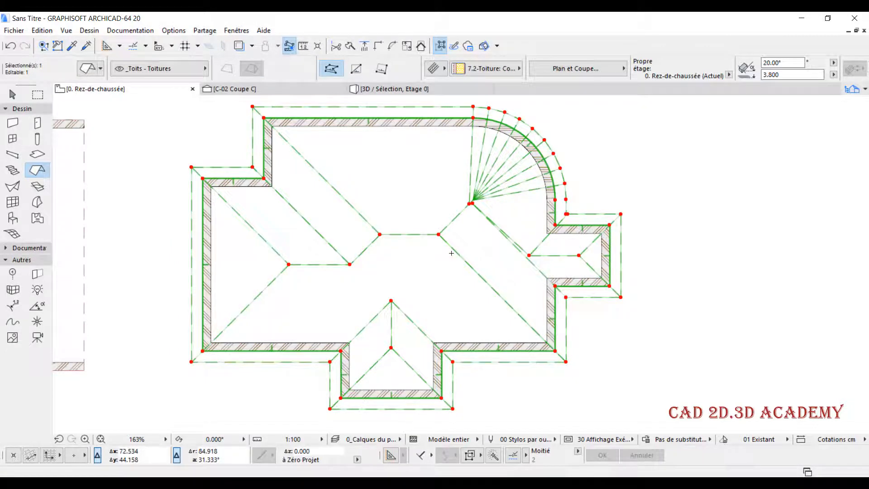
key("Escape")
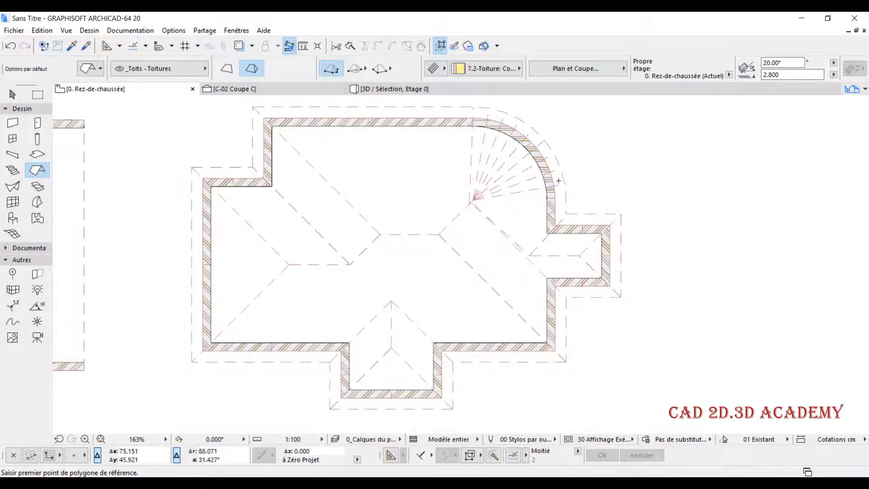
key("ctrl+Up")
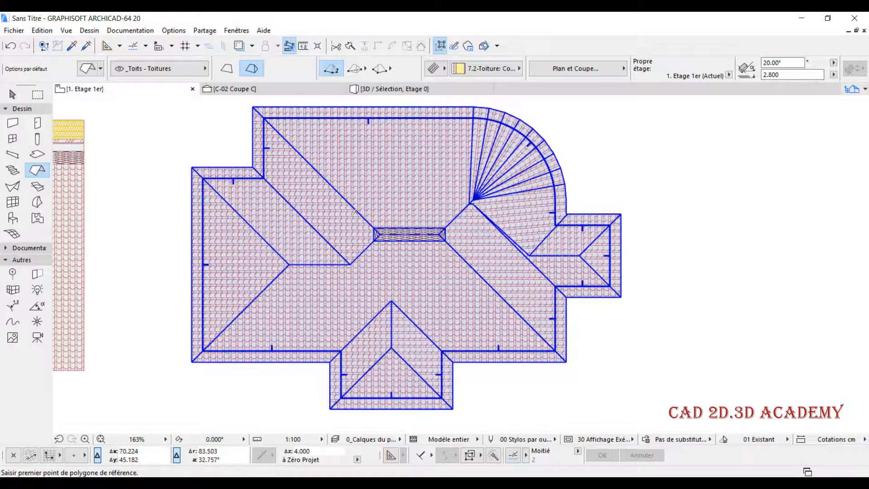
key("ctrl+Up")
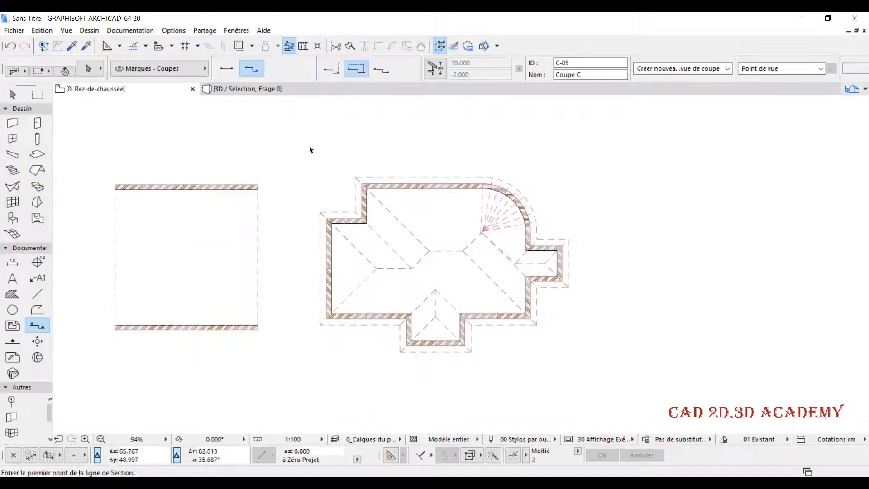
Select the rounded-corner building's walls and complex roof in the Rez-de-chaussée plan and show only this selection in 3D
left_click_drag(310, 148, 604, 351)
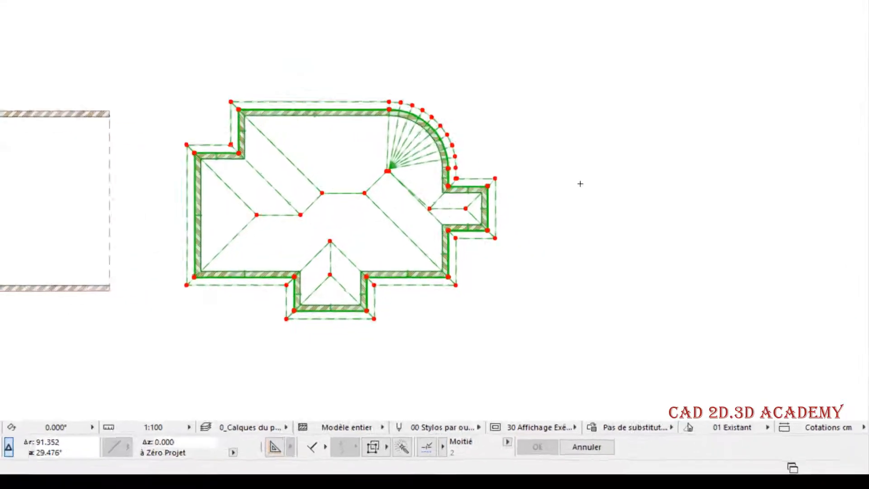
right_click(580, 184)
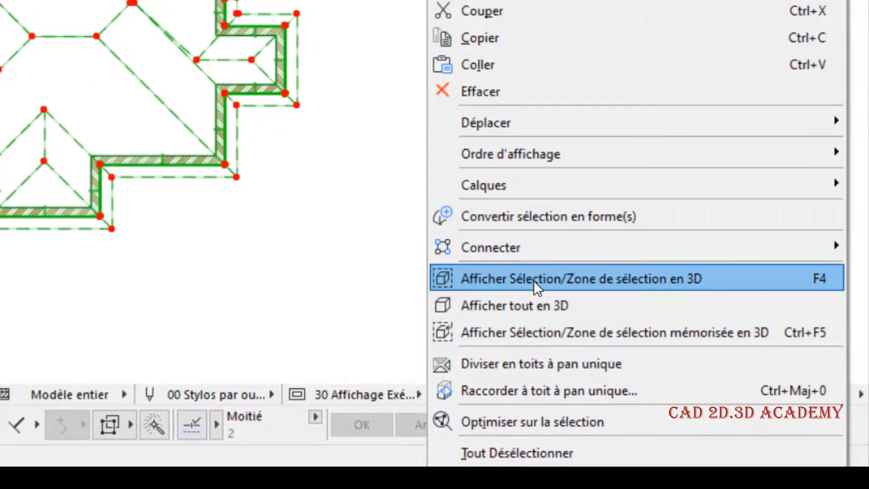
left_click(533, 281)
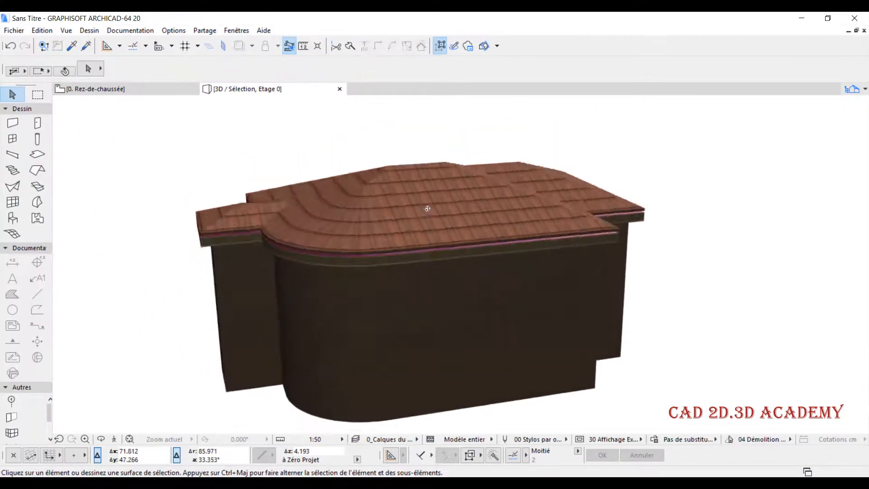
Set the complex roof's pitch to 30° in its settings and view the steeper roof from several sides
left_click(437, 195)
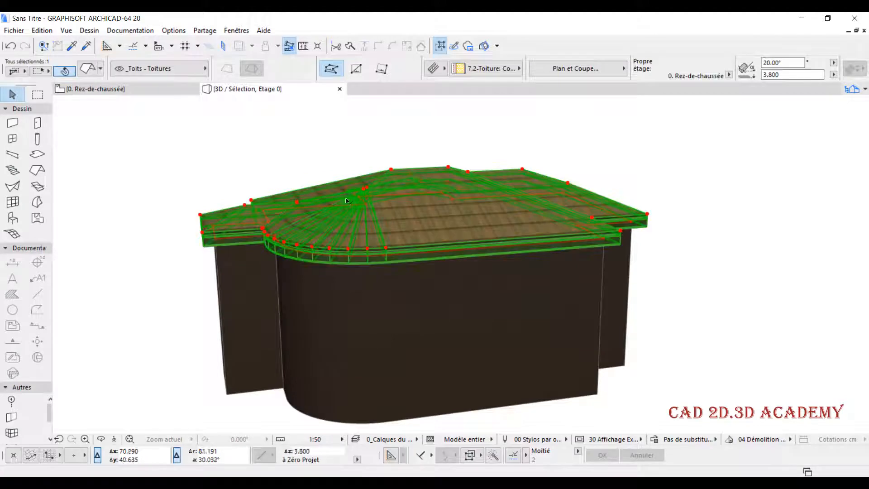
key("ctrl+t")
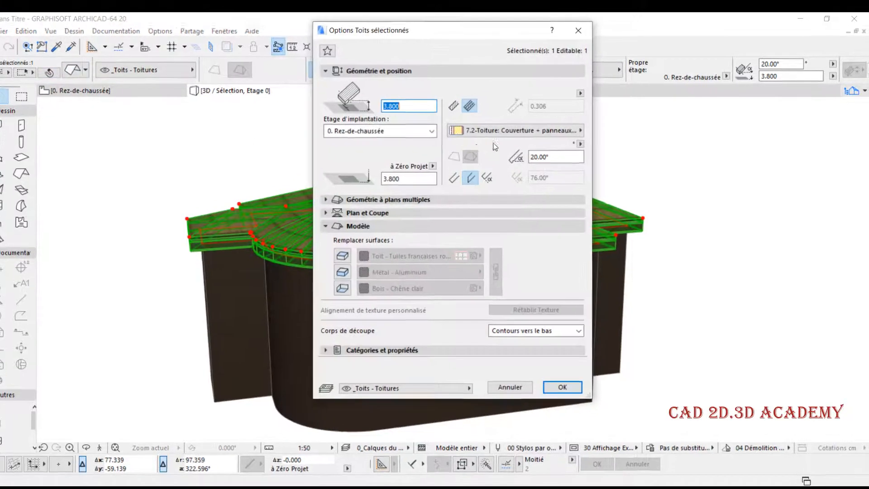
left_click_drag(553, 157, 467, 163)
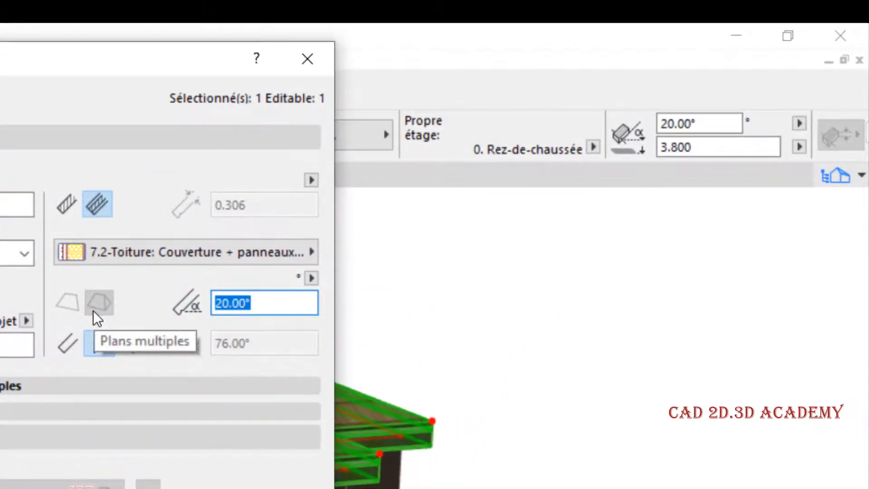
type("30")
key("Return")
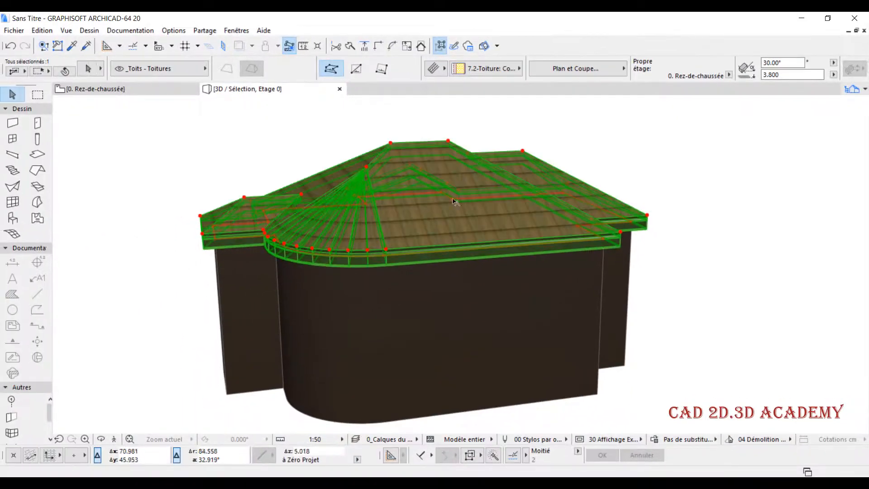
middle_click_drag(468, 202, 745, 207, "shift")
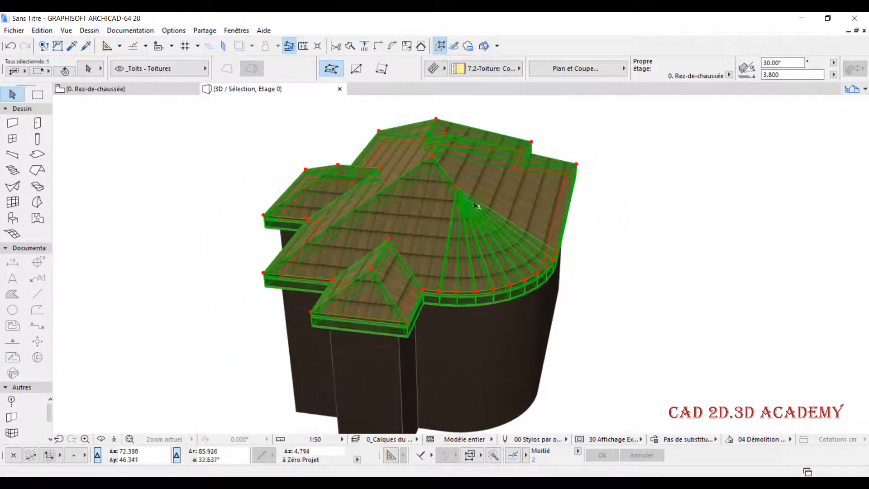
middle_click_drag(592, 202, 251, 152, "shift")
Return to the Rez-de-chaussée plan and bring up the design commands for the selected complex roof
key("F2")
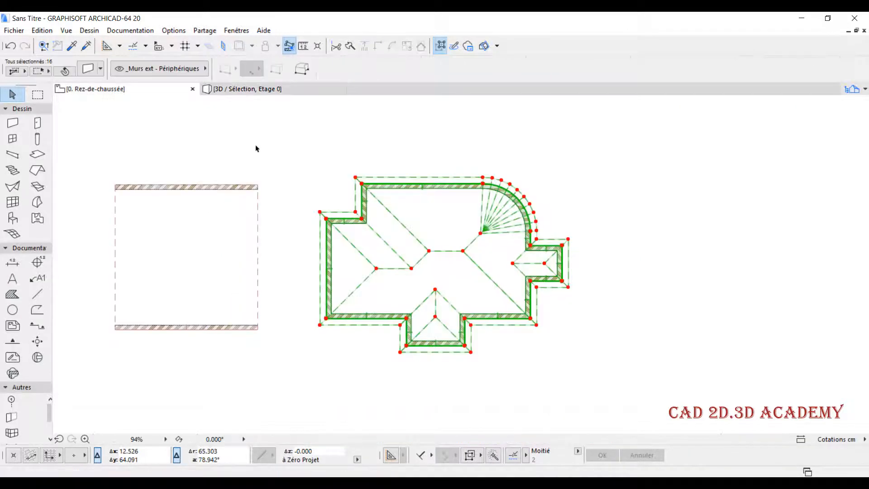
scroll(444, 270, "up", 2)
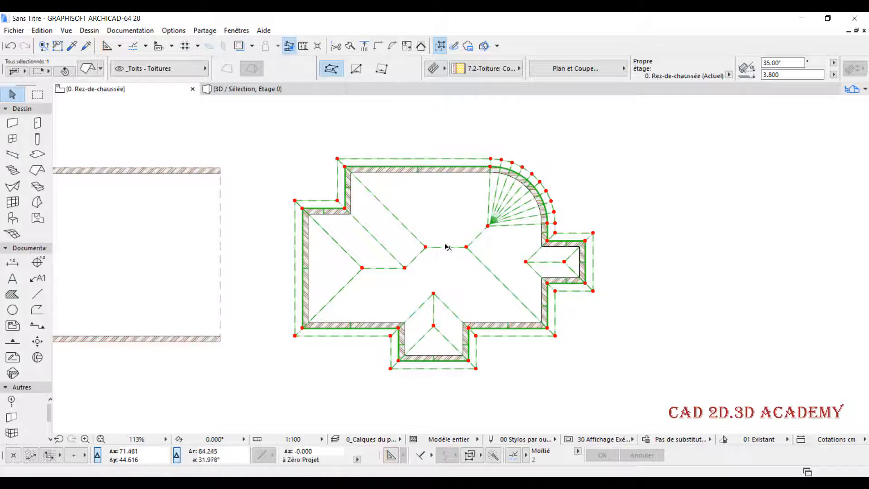
left_click(90, 29)
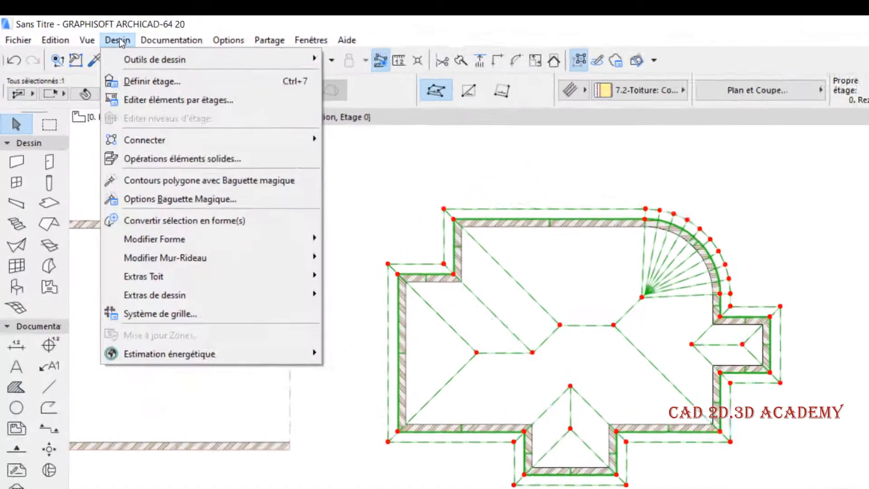
Split the selected multi-plane roof over the house plan into separate single-plane roofs, accepting removal of the original
mouse_move(167, 271)
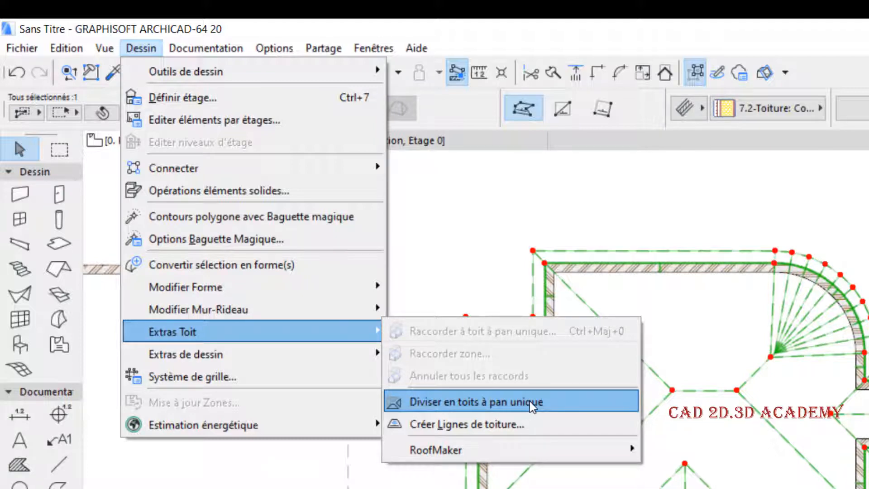
left_click(496, 375)
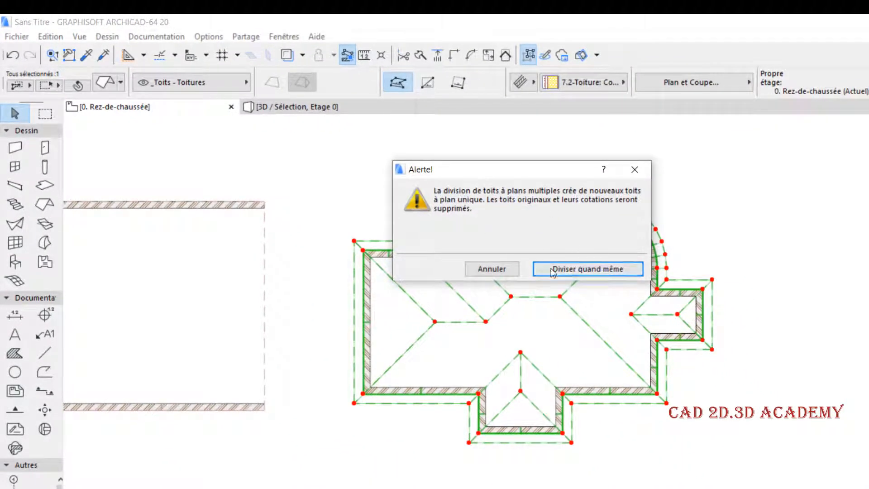
left_click(584, 270)
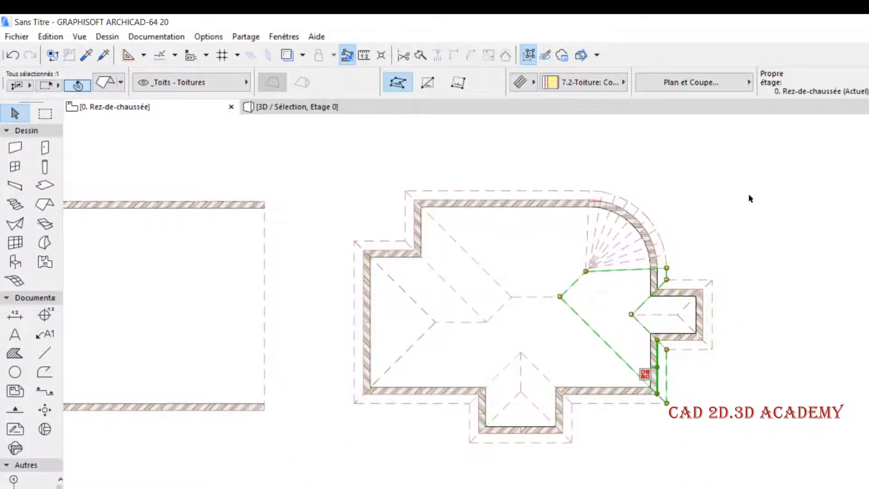
Select individual planes of the split roof to check that each one is an independent element
key("Escape")
left_click(556, 255)
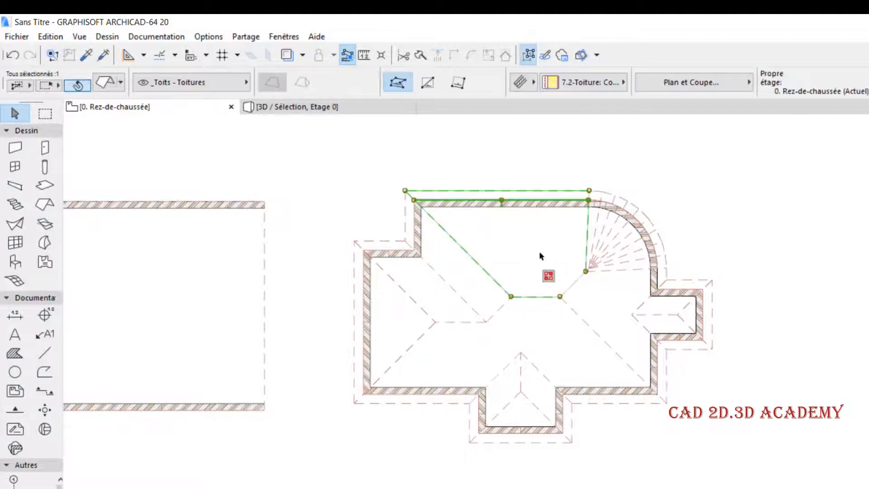
left_click(485, 153)
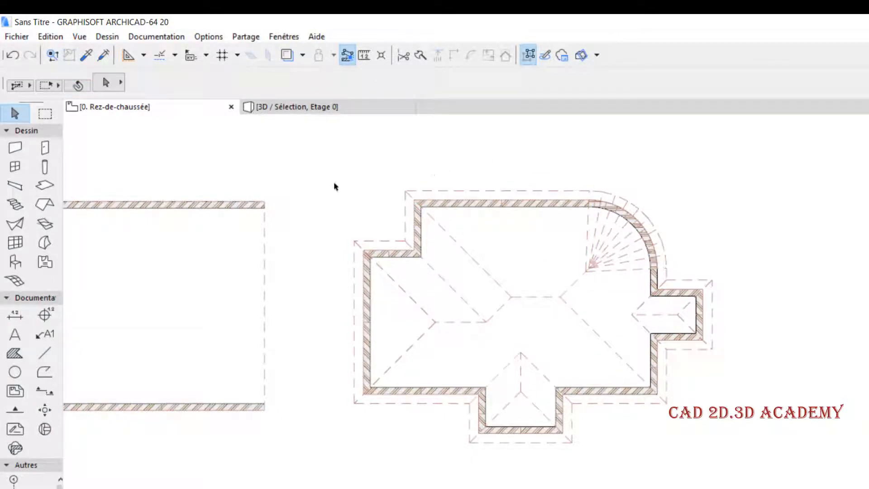
left_click_drag(616, 431, 786, 474)
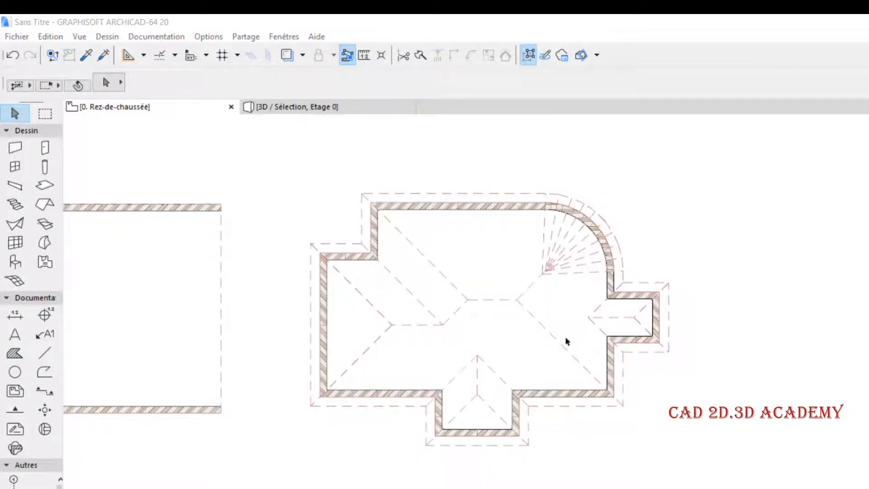
left_click(523, 336)
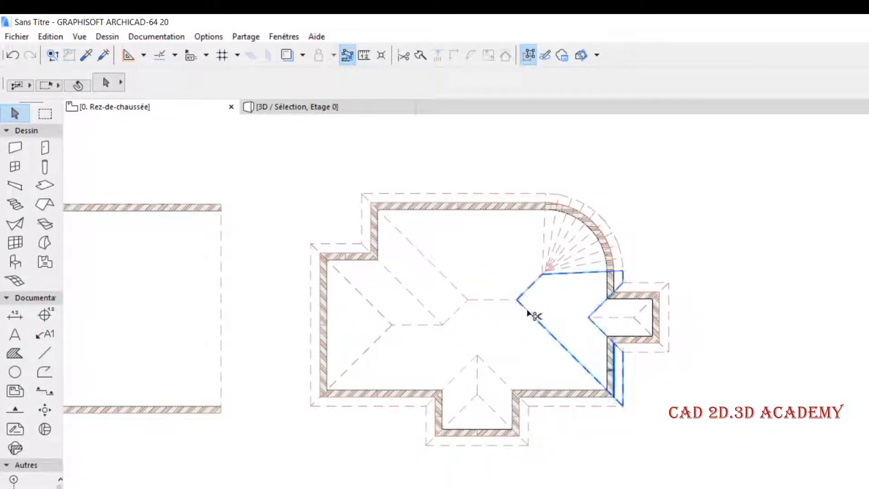
left_click(543, 302)
left_click(661, 248)
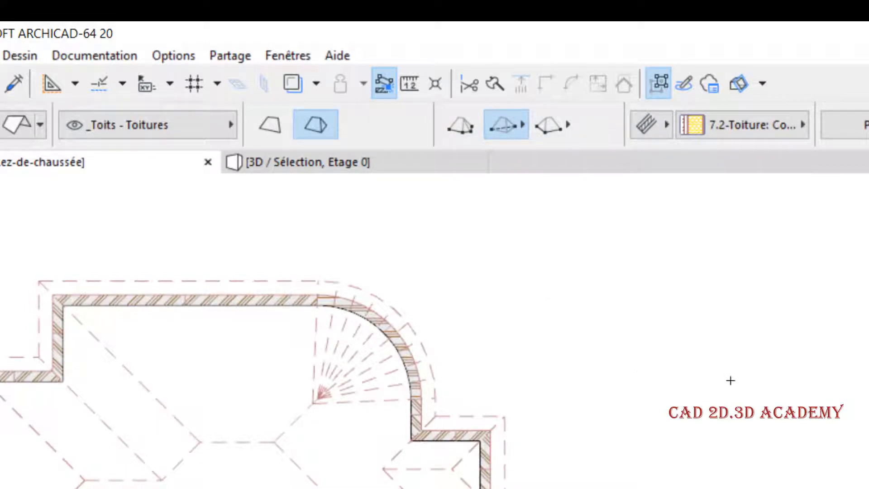
Draw a multi-plane roof from a closed stepped polygon about 6.6 m wide, beside the house plan, using the complex geometry method
left_click(472, 132)
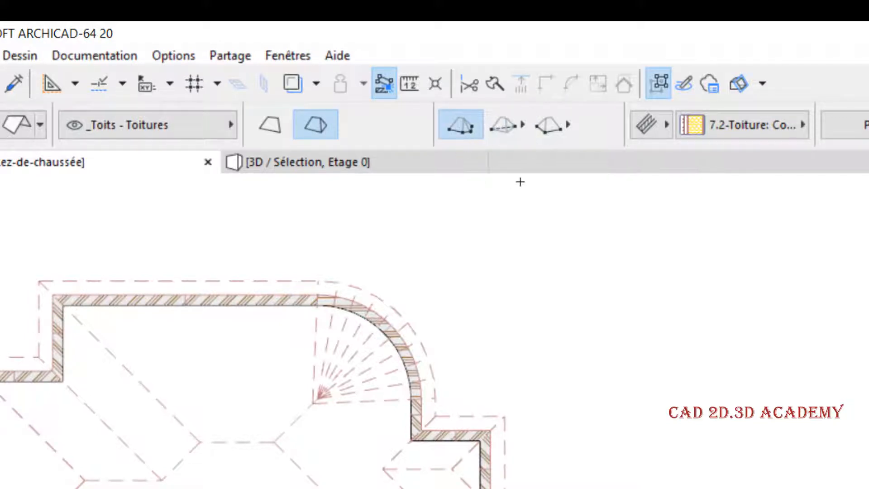
middle_click_drag(602, 207, 494, 202)
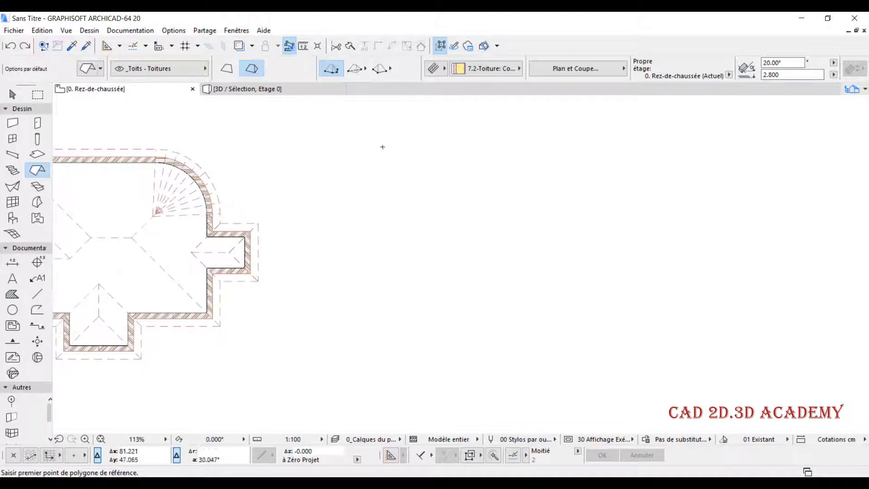
middle_click_drag(376, 252, 367, 250)
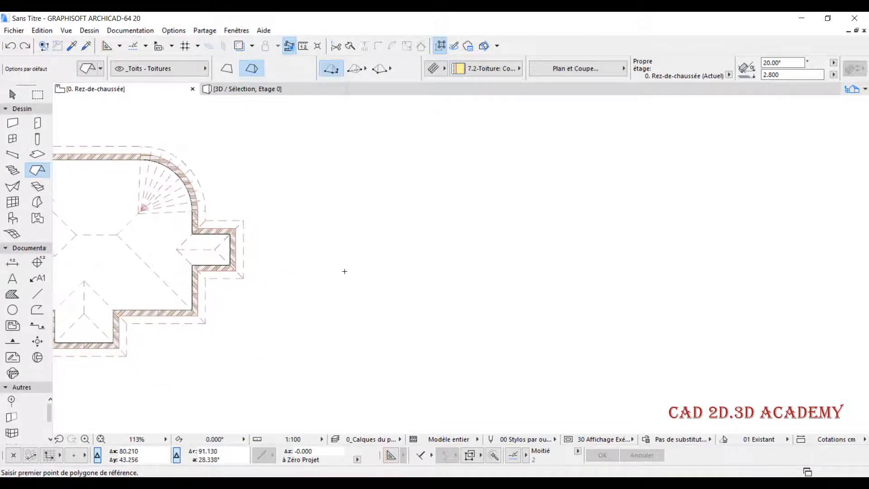
left_click(374, 295)
middle_click_drag(555, 290, 508, 315)
left_click(556, 320)
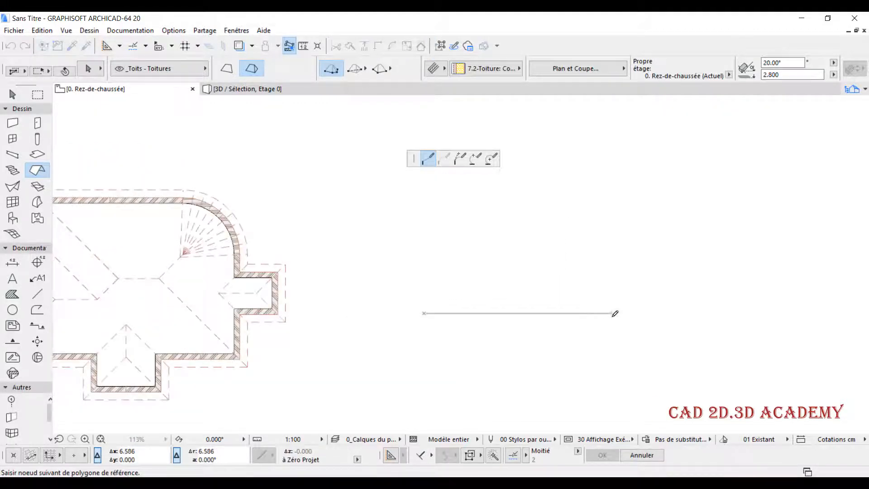
left_click(613, 313)
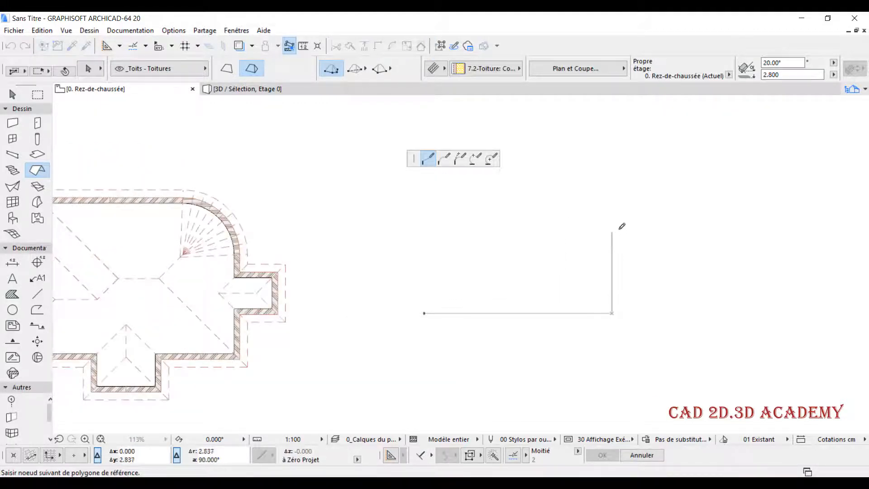
left_click(612, 212)
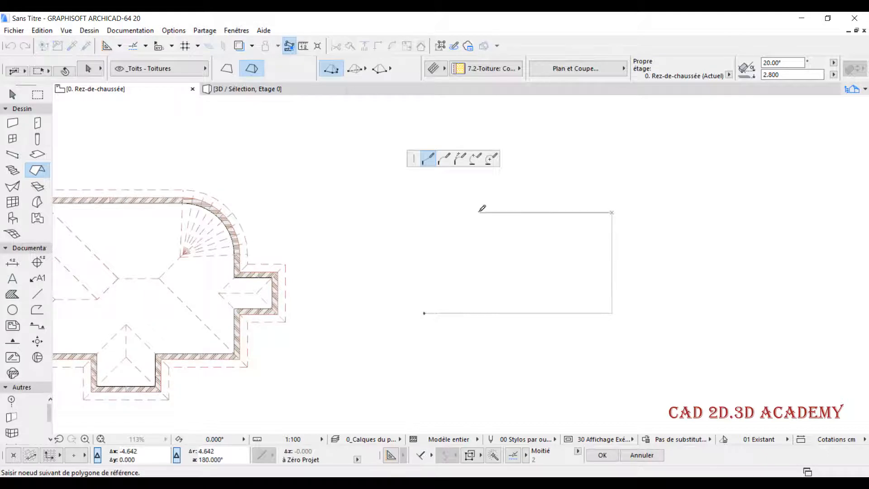
left_click(545, 212)
left_click(545, 186)
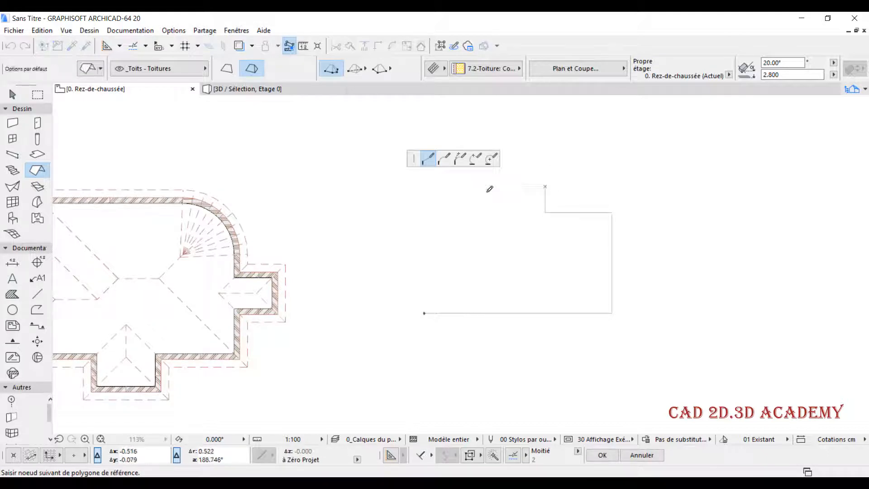
left_click(477, 187)
left_click(477, 222)
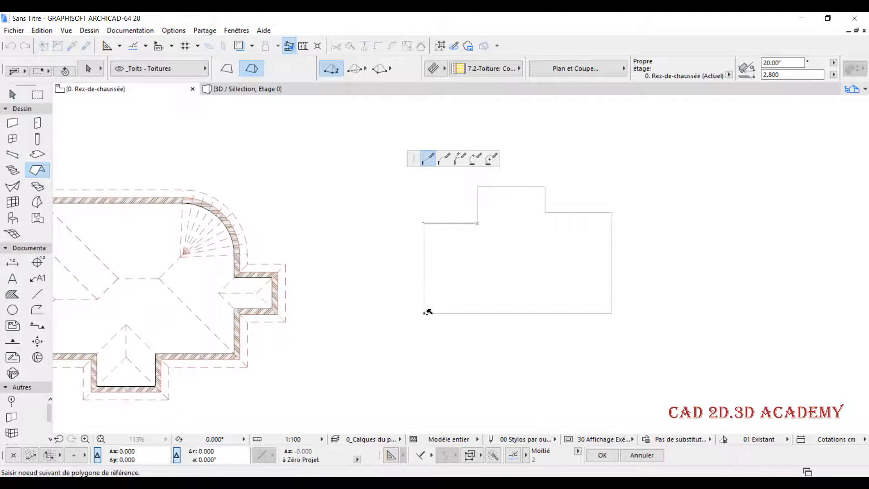
left_click(427, 313)
Switch to the Etage 1er floor plan and show only the new stepped roof in 3D
scroll(468, 285, "up", 2)
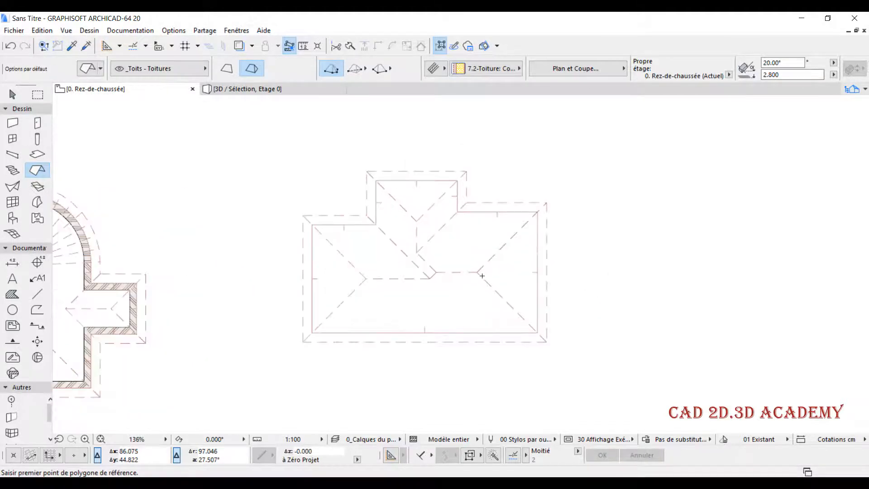
key("ctrl+Up")
scroll(464, 259, "up", 1)
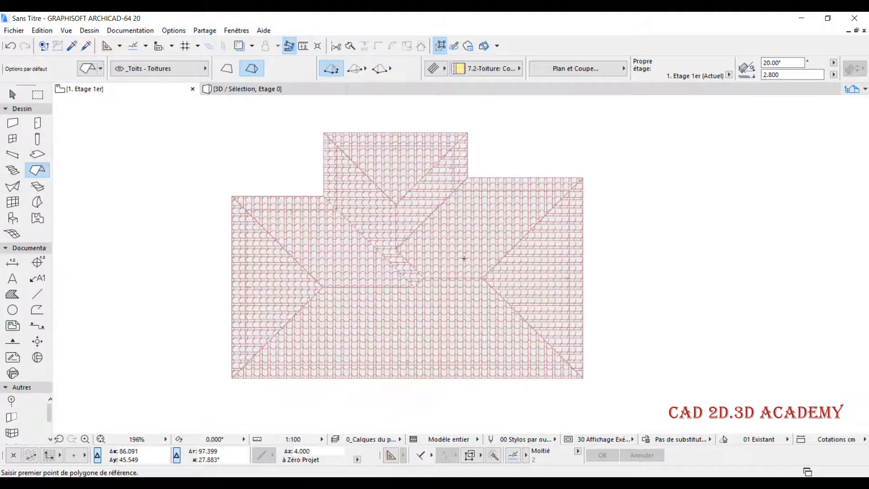
scroll(464, 258, "down", 2)
left_click(549, 202, "shift")
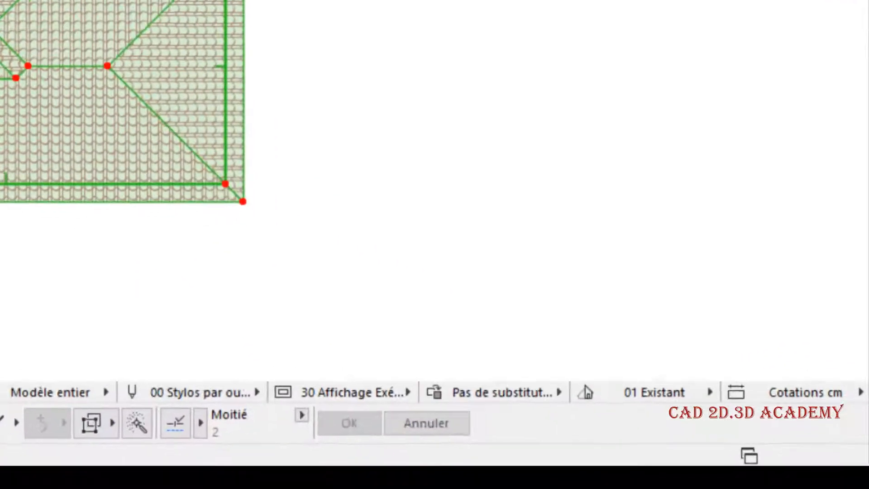
right_click(594, 193)
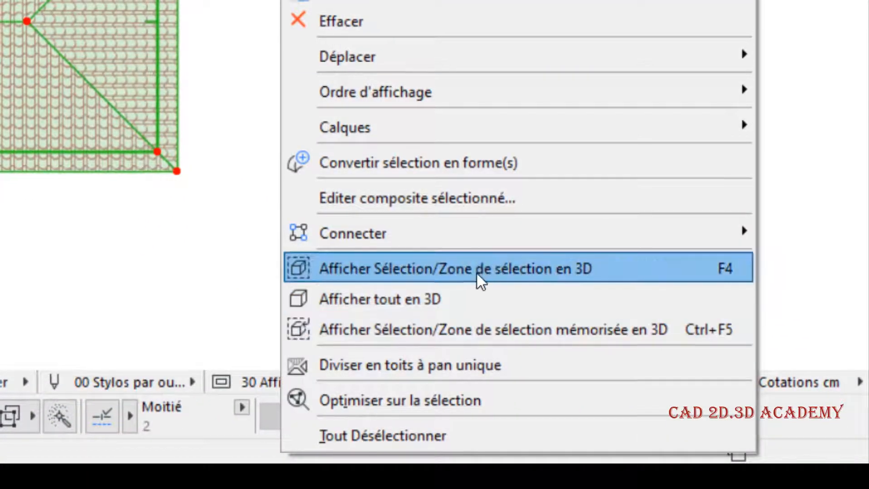
left_click(477, 271)
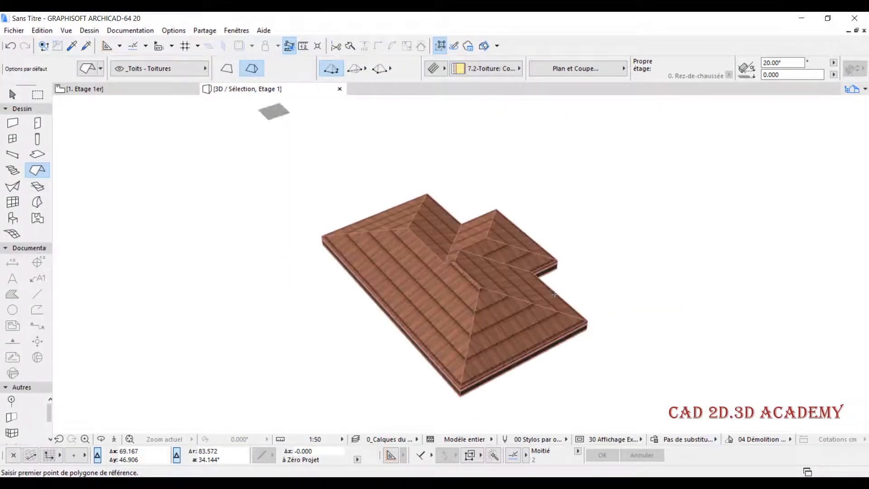
middle_click_drag(592, 277, 430, 264, "shift")
Set the stepped roof's slope to 35°, and return to the floor plan with nothing selected
left_click(477, 278, "shift")
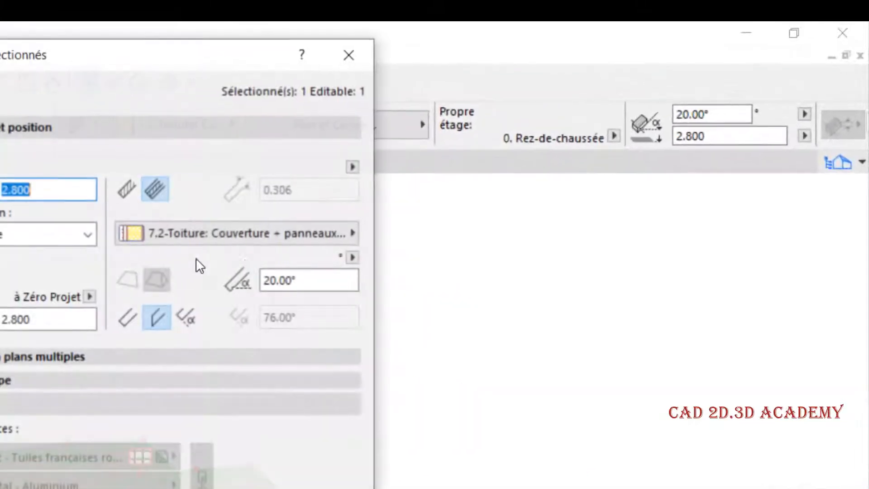
left_click_drag(331, 287, 151, 290)
type("35")
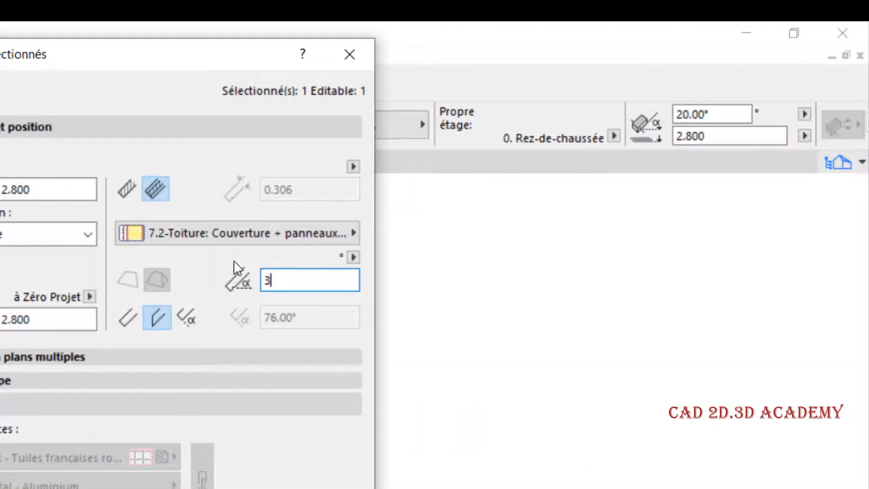
key("Return")
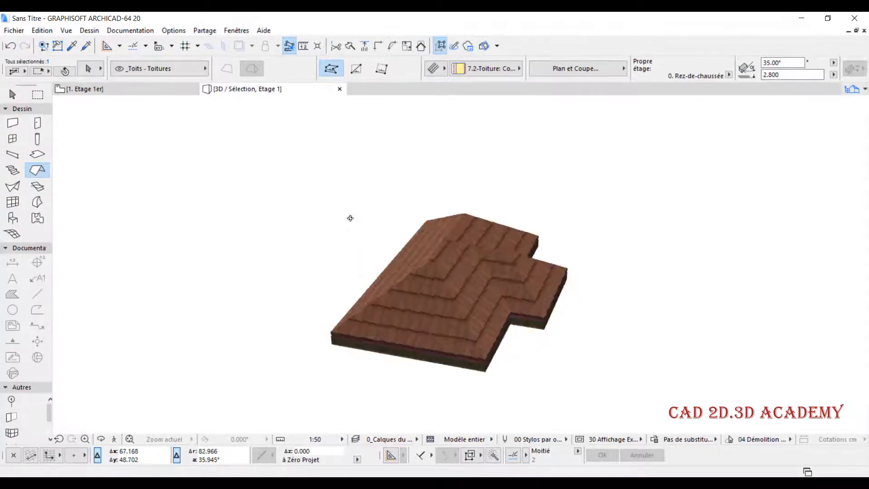
middle_click_drag(350, 218, 559, 219, "shift")
key("F2")
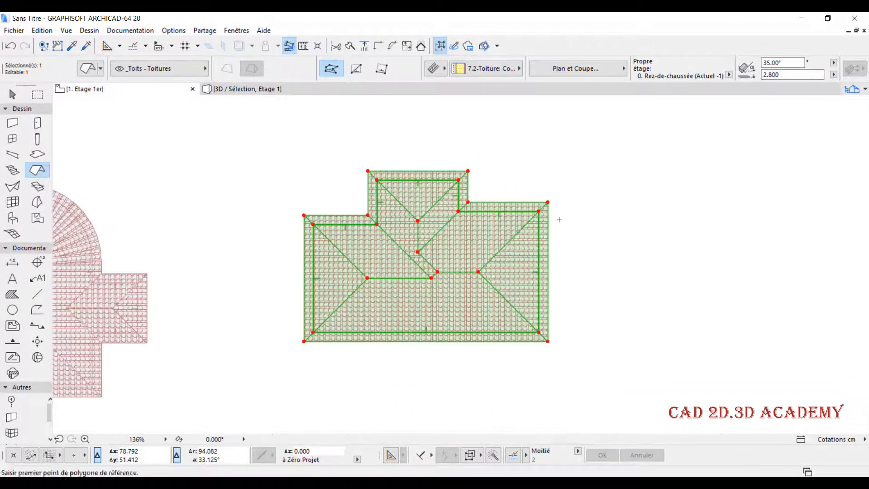
key("Escape")
Draw a multi-plane roof with the rectangular hip geometry method in the empty area beside the stepped roof
middle_click_drag(601, 262, 463, 264)
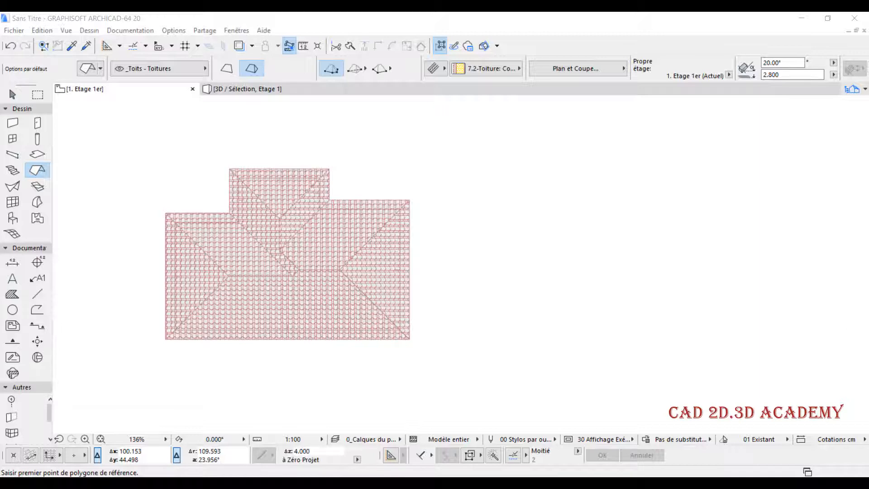
middle_click_drag(539, 394, 442, 385)
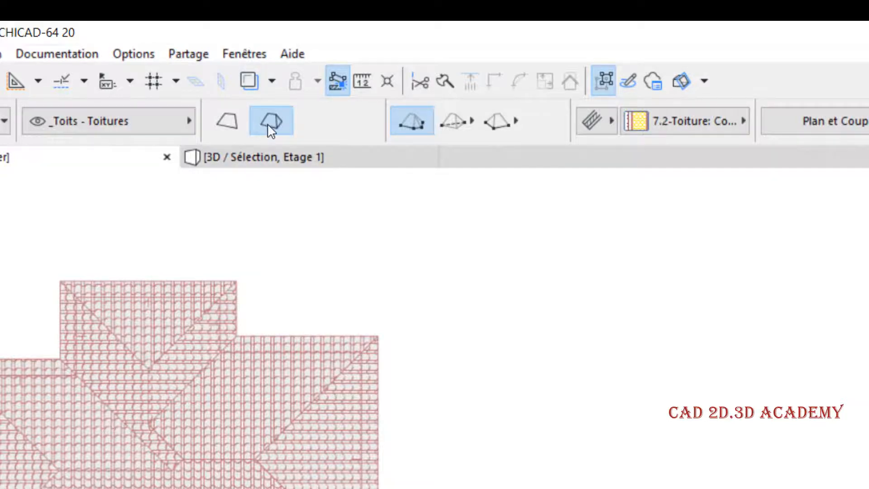
left_click(453, 132)
left_click(452, 122)
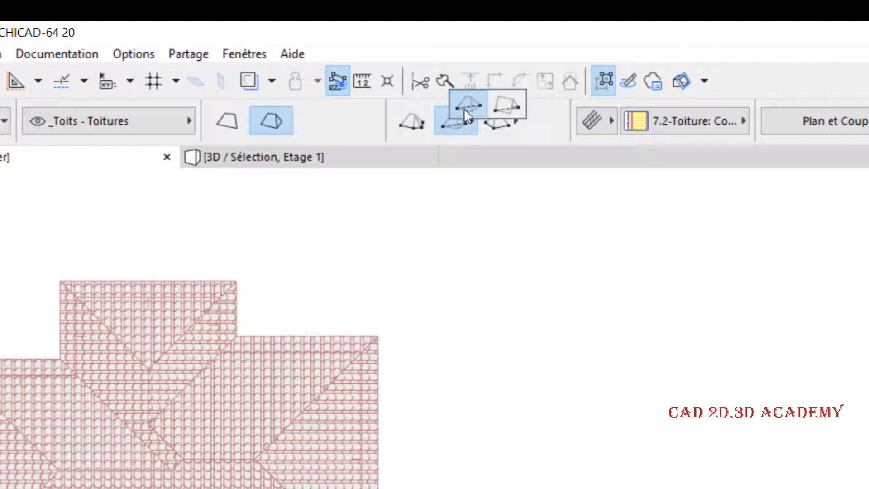
left_click(467, 105)
left_click(463, 121)
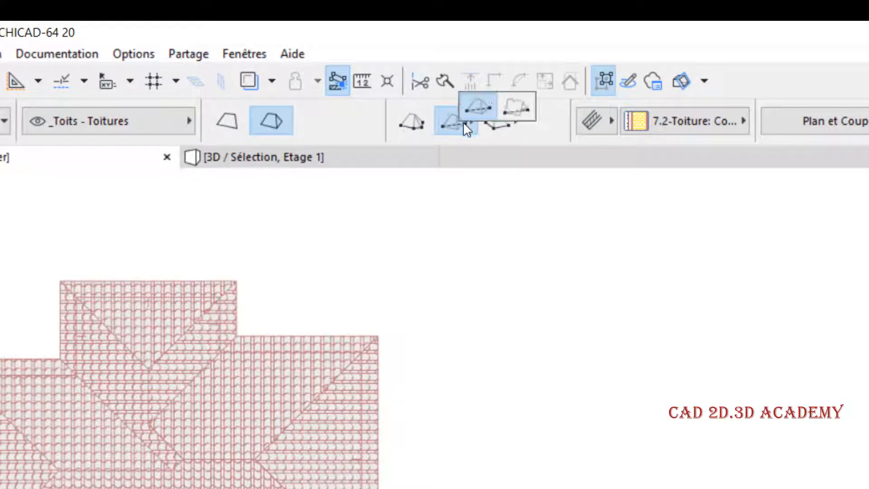
left_click(472, 107)
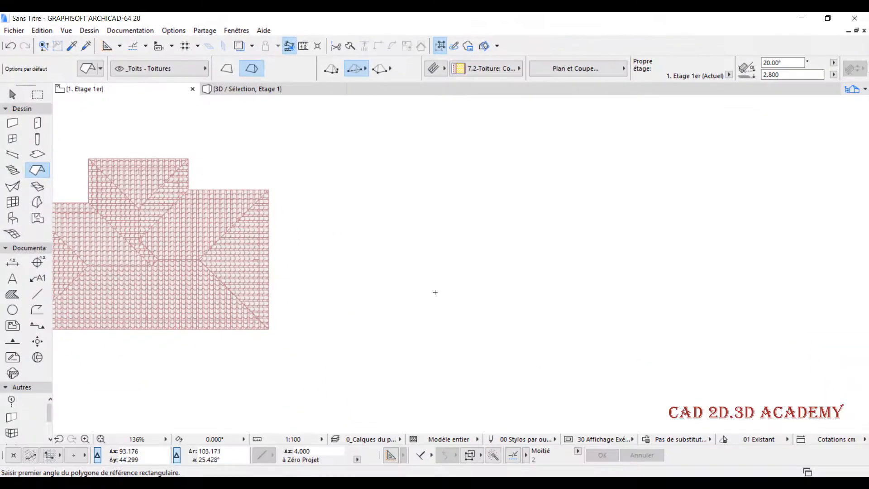
left_click(366, 320)
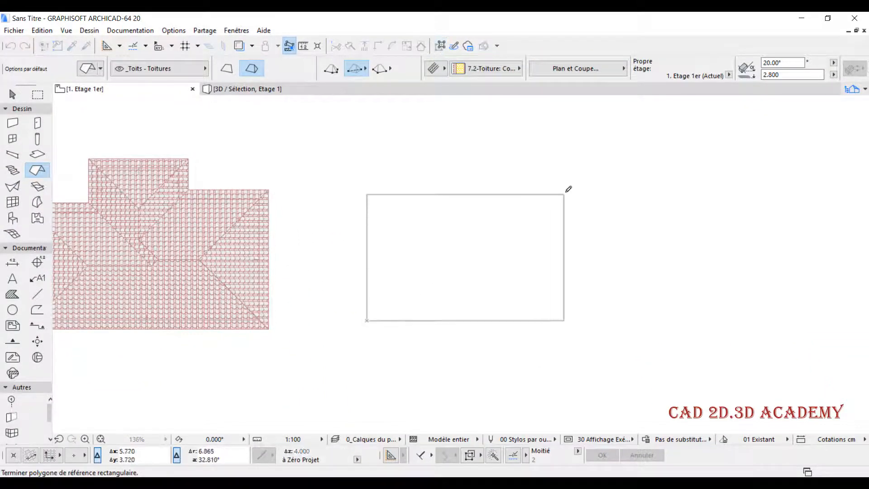
left_click(590, 186)
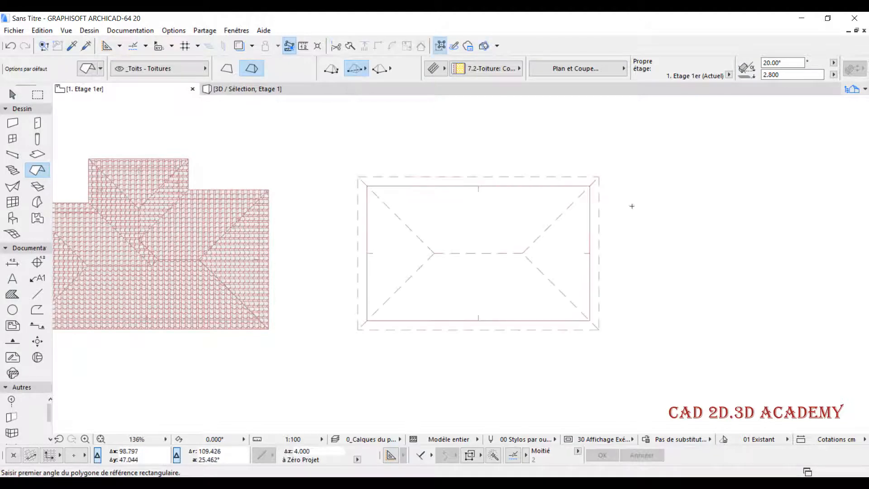
Select the new rectangular hip roof and show only that roof in 3D
middle_click_drag(649, 213, 582, 195)
left_click(524, 175)
key("Escape")
left_click(524, 176, "shift")
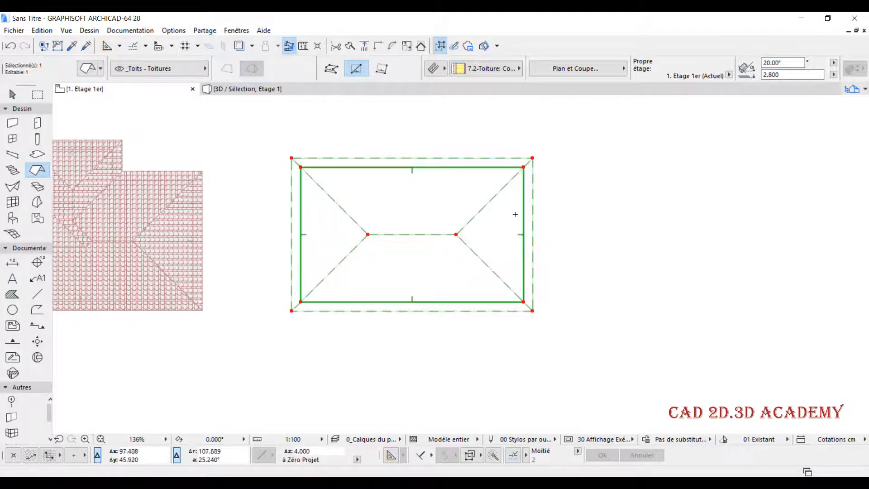
right_click(602, 191)
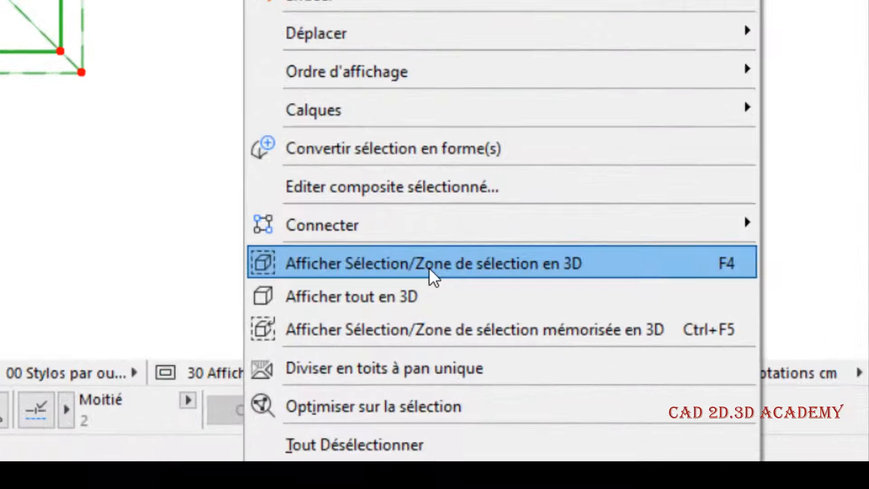
left_click(587, 343)
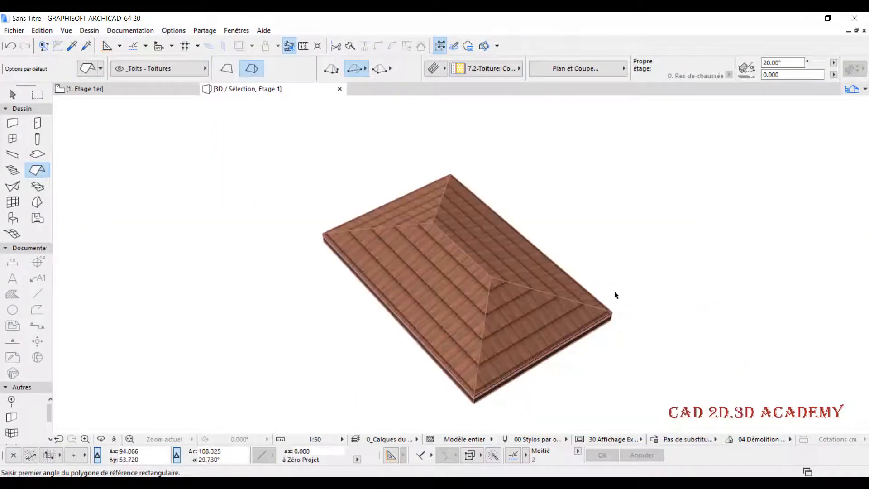
Set the rectangular hip roof's slope to 35° and leave it deselected in the 3D view
middle_click_drag(615, 295, 628, 195, "shift")
left_click_drag(432, 270, 203, 156, "shift")
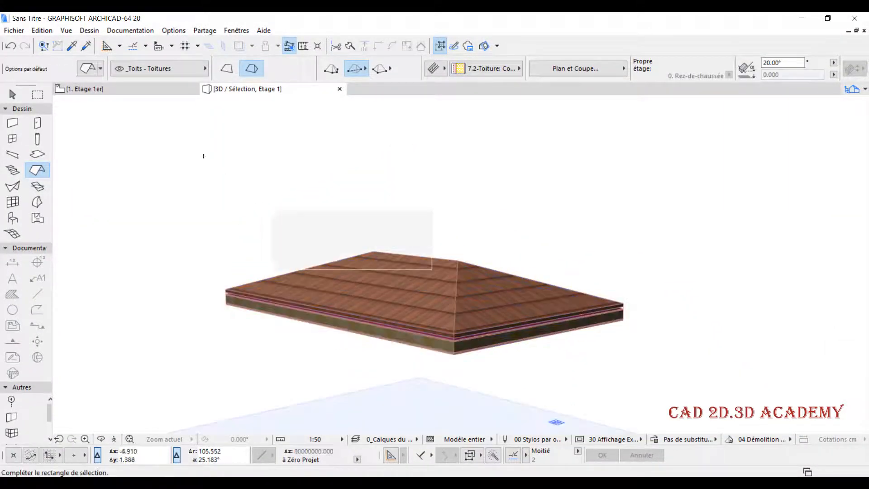
left_click(88, 69)
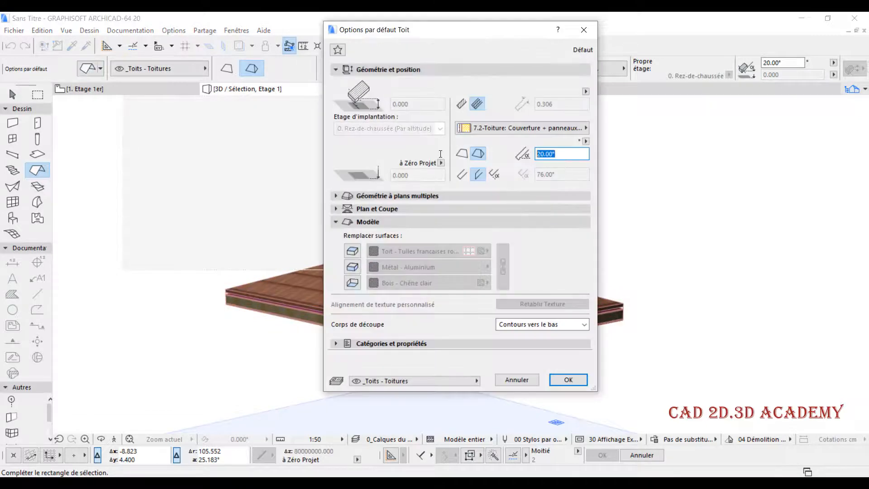
left_click(540, 154)
type("35")
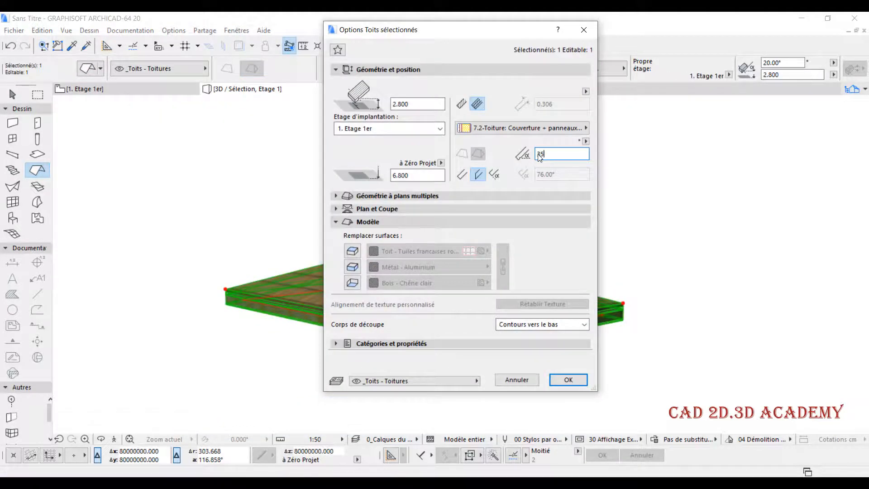
key("Return")
middle_click_drag(507, 188, 675, 317, "shift")
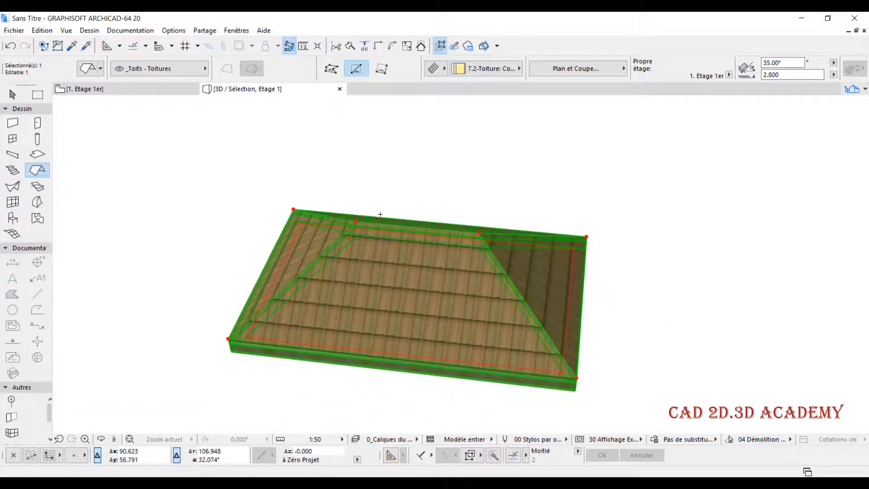
key("Escape")
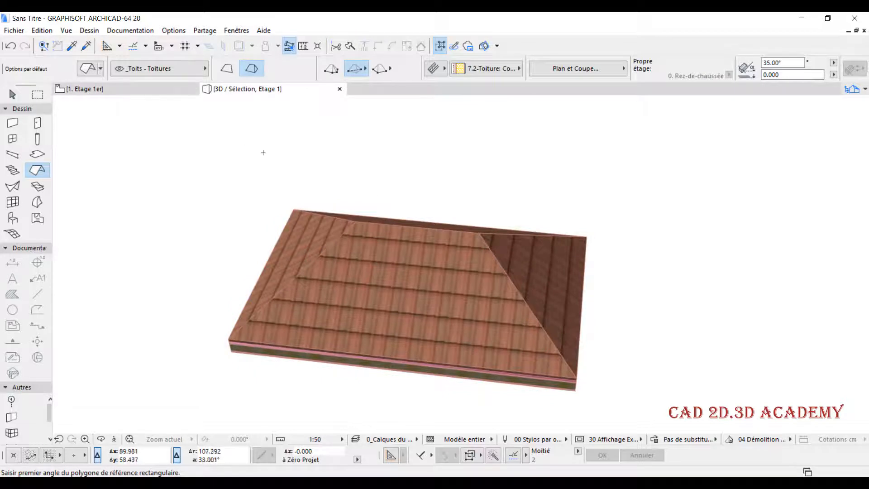
Return to the Etage 1er floor plan and leave the rectangular hip roof deselected
left_click(143, 90)
scroll(373, 223, "down", 4)
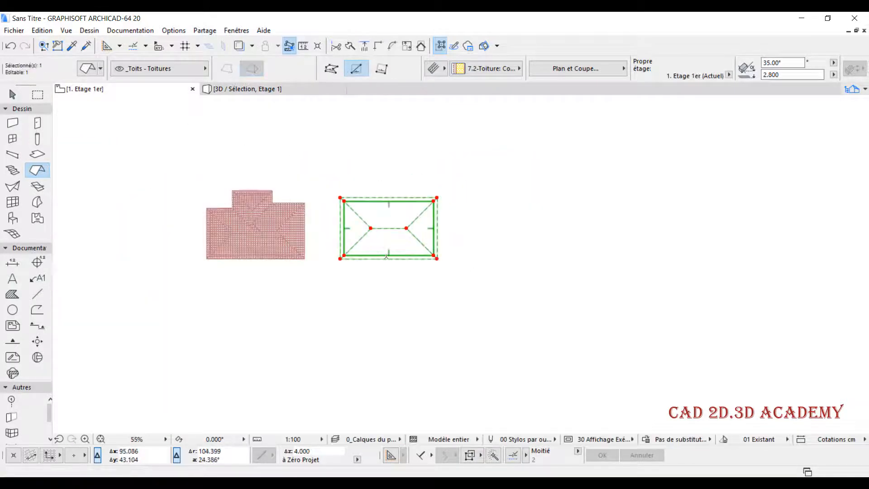
key("Escape")
scroll(446, 205, "up", 5)
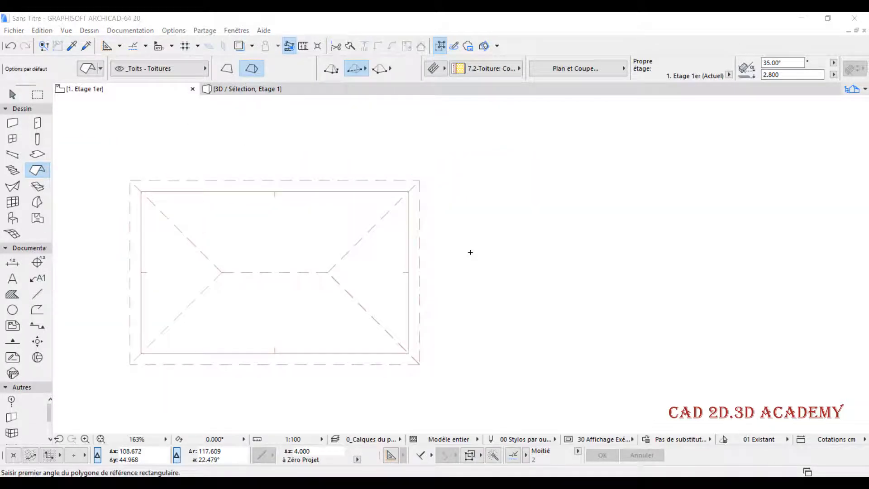
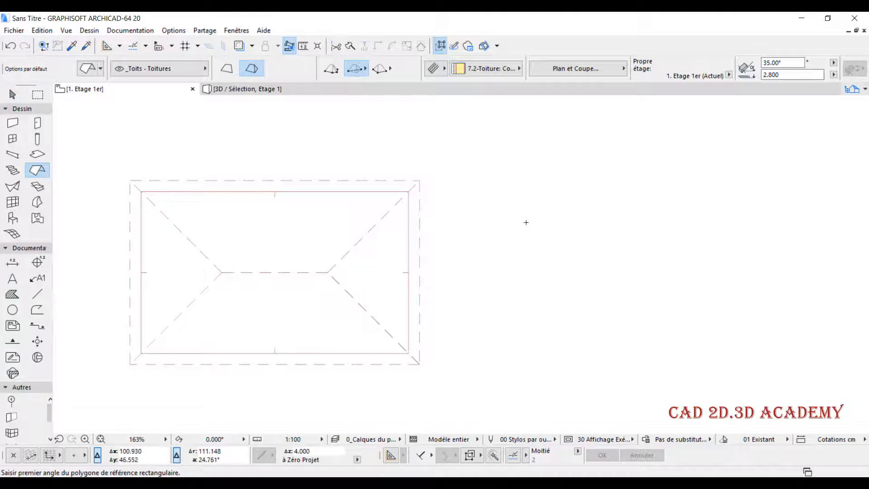
left_click(408, 233, "shift")
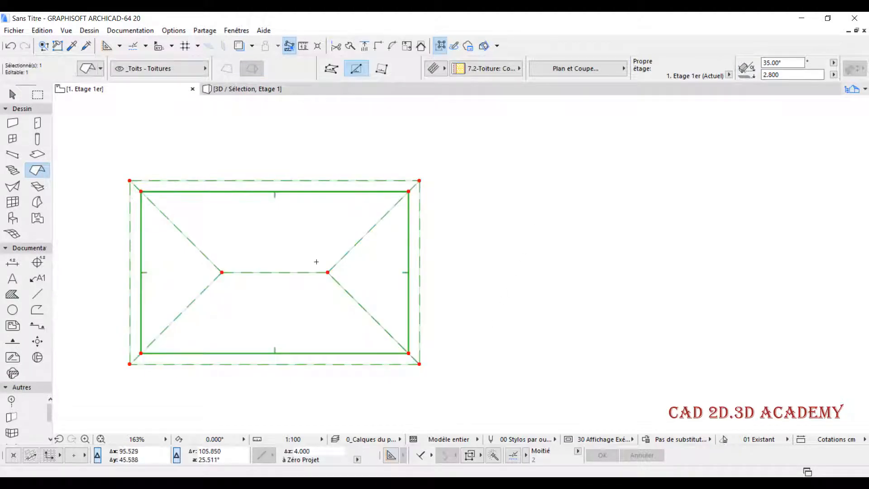
key("Escape")
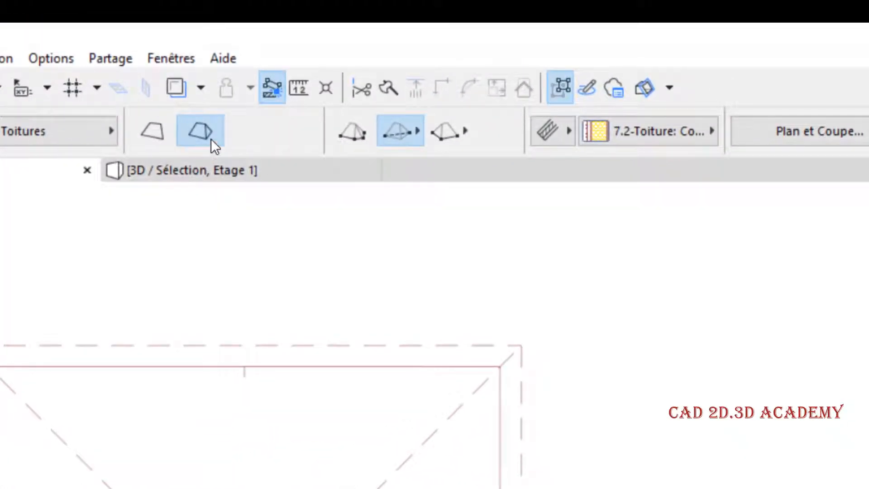
Draw a square 5 by 5 m multi-plane roof with the rectangular hip geometry method in the empty area beside the rectangular hip roof
left_click(391, 132)
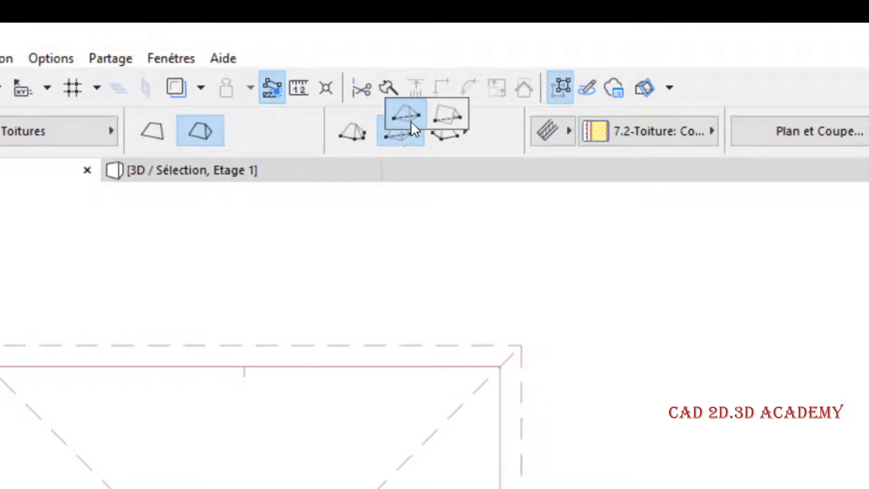
left_click(410, 119)
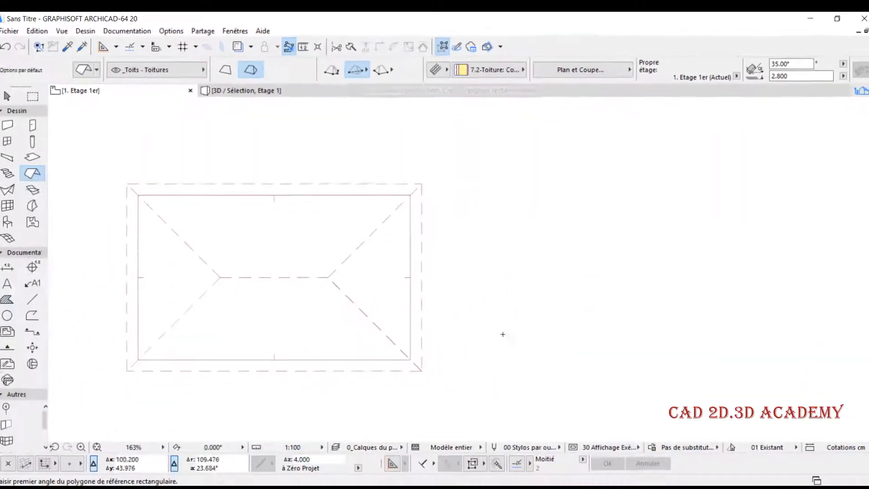
left_click(486, 345)
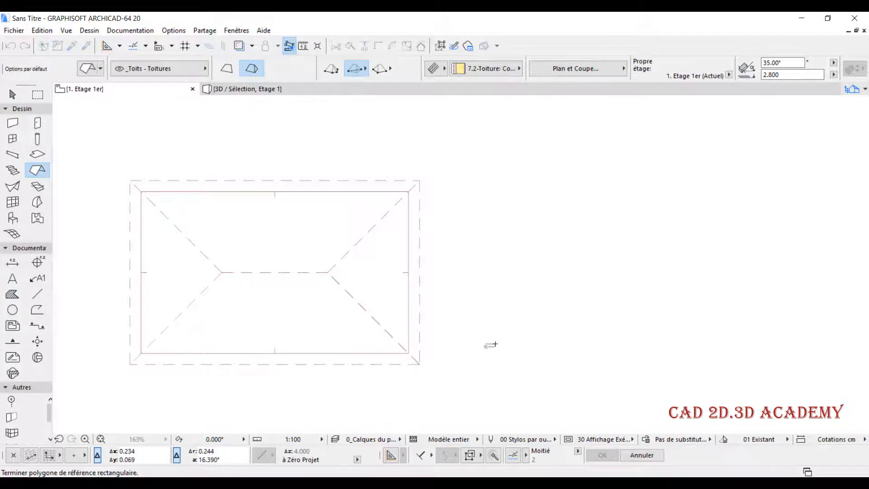
left_click(491, 344)
type("5")
key("Return")
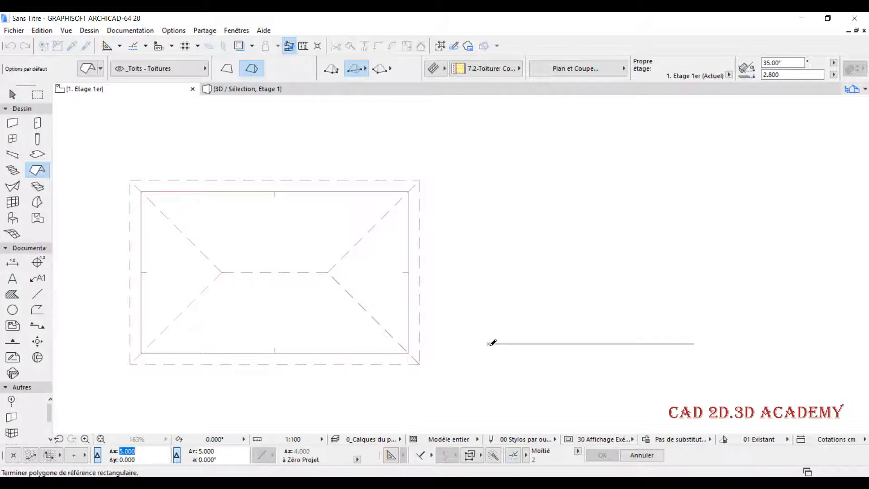
key("Tab")
type("5")
key("Return")
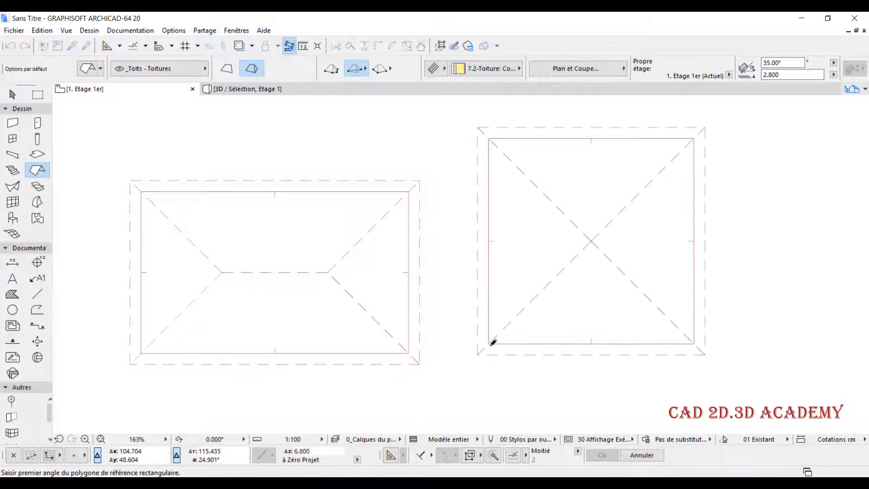
Select the new square hip roof and view only that roof in 3D
middle_click_drag(650, 183, 538, 186)
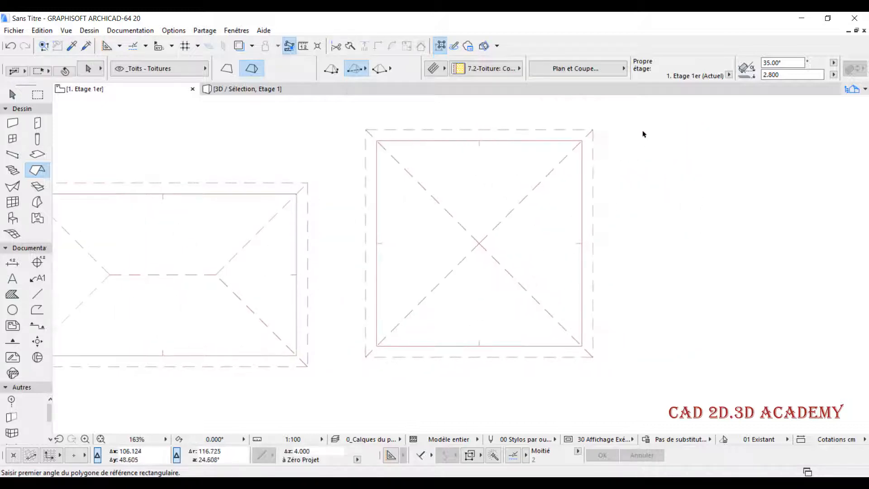
left_click(554, 180, "shift")
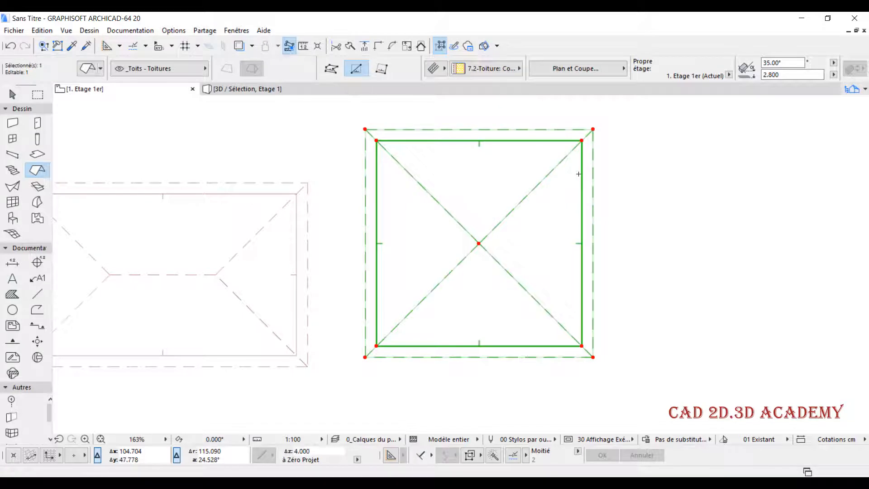
right_click(636, 167)
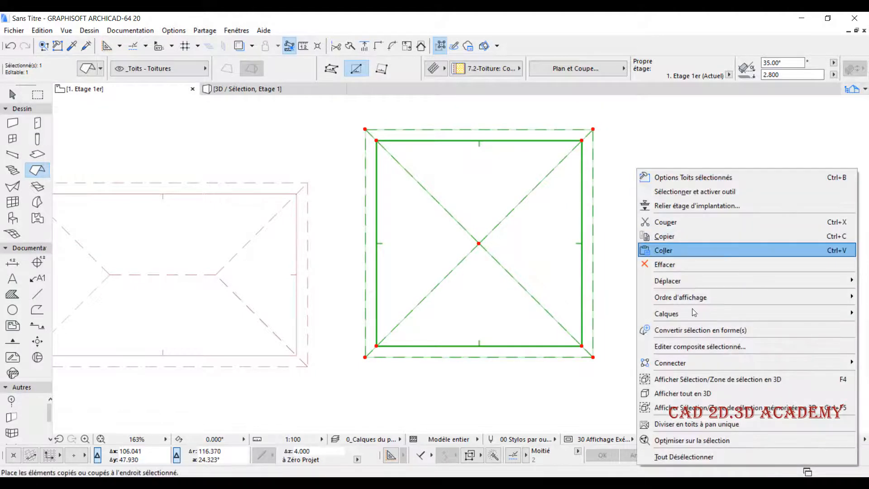
left_click(701, 379)
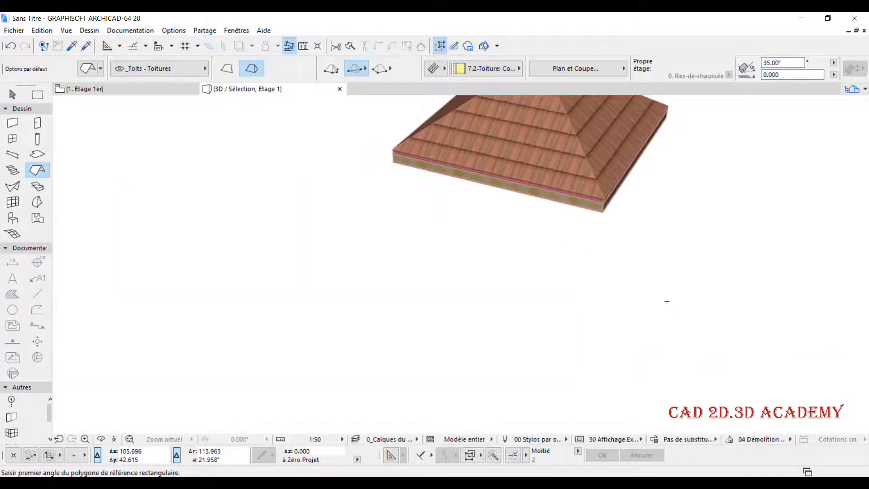
middle_click_drag(630, 233, 817, 270, "shift")
middle_click_drag(431, 231, 456, 298, "shift")
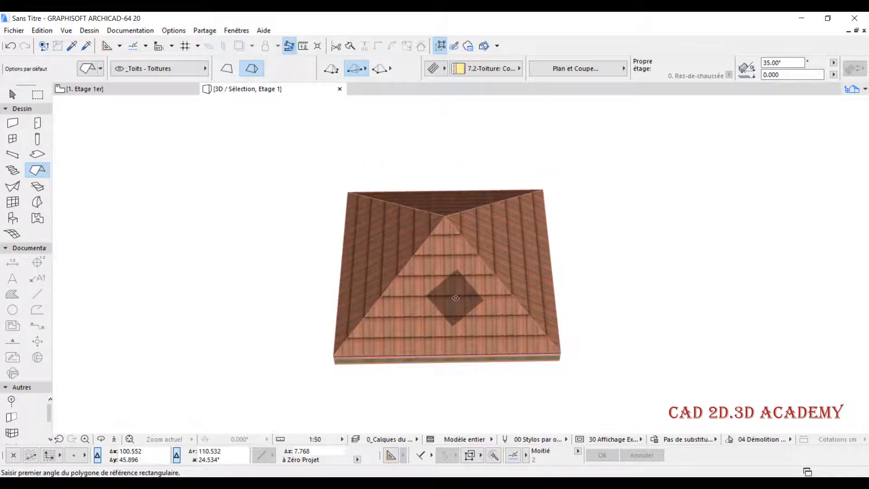
Go back to the floor plan, select the rectangular hip roof and view only that roof in 3D
key("F2")
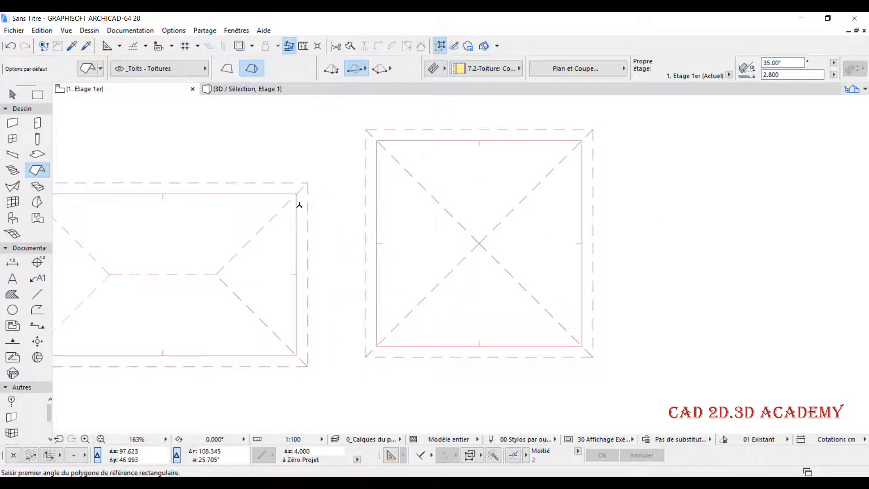
middle_click_drag(299, 205, 464, 199)
left_click(461, 188, "shift")
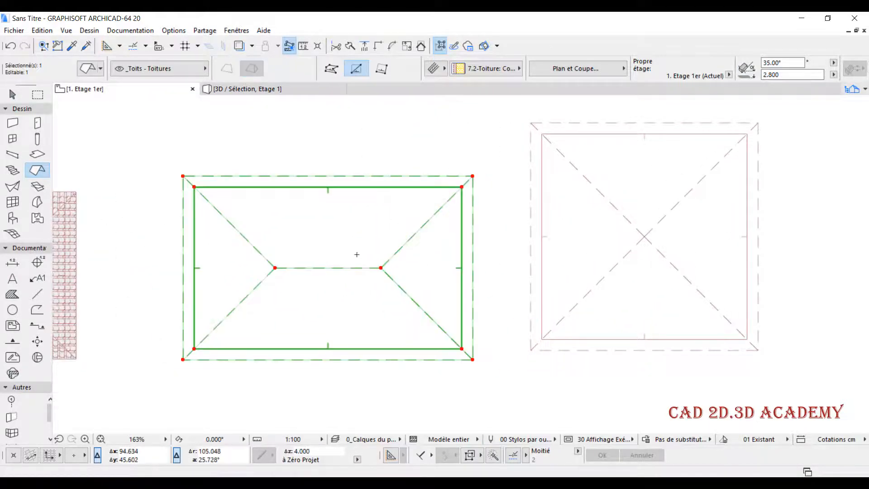
middle_click_drag(335, 155, 349, 157)
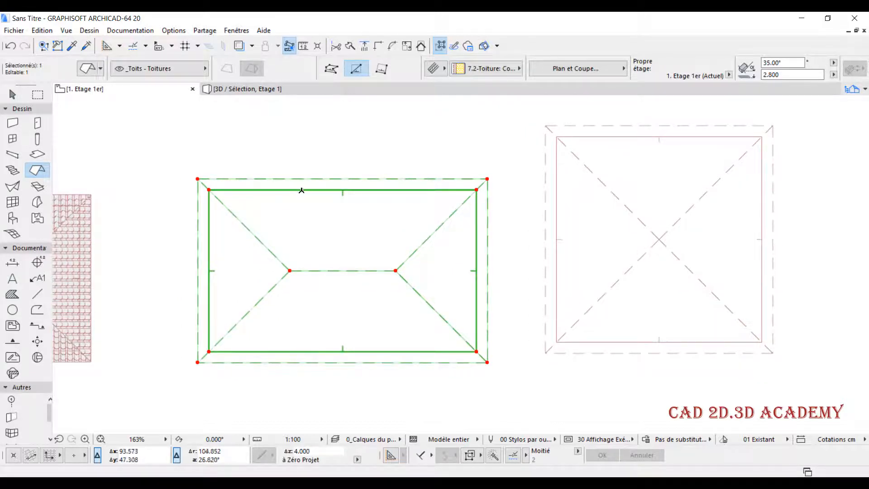
right_click(325, 121)
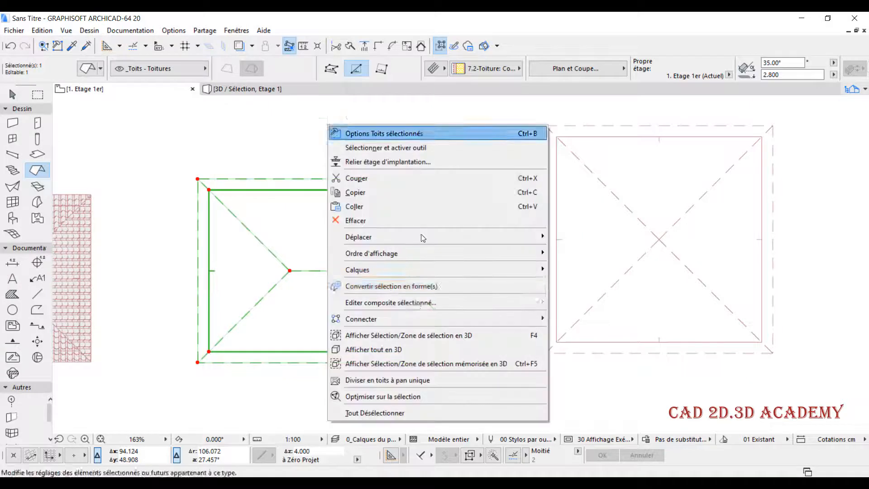
left_click(424, 336)
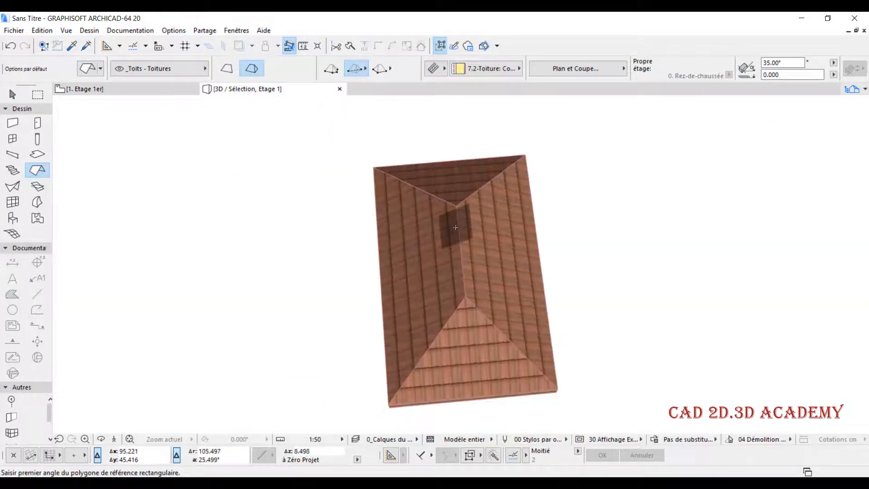
middle_click_drag(492, 247, 476, 266, "shift")
scroll(476, 266, "up", 2)
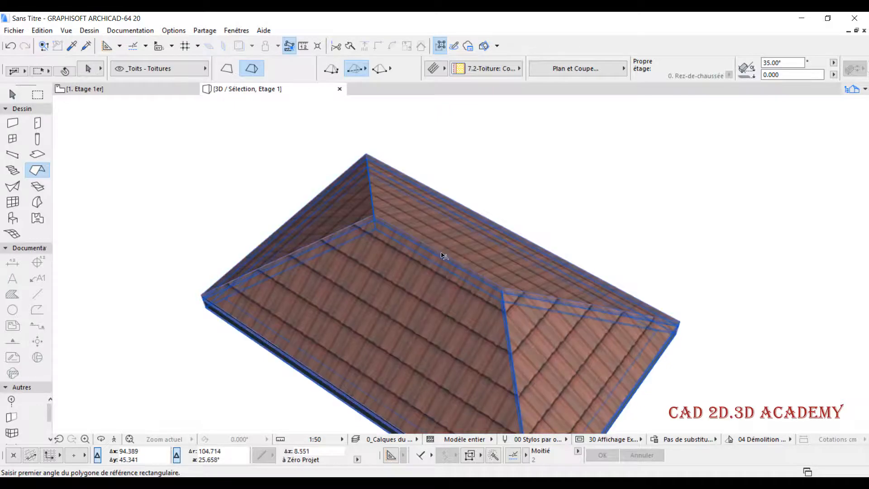
Try raising the rectangular hip roof's ridge with Elever arête horizontale until the roof planes meet at a single apex
left_click(457, 263, "shift")
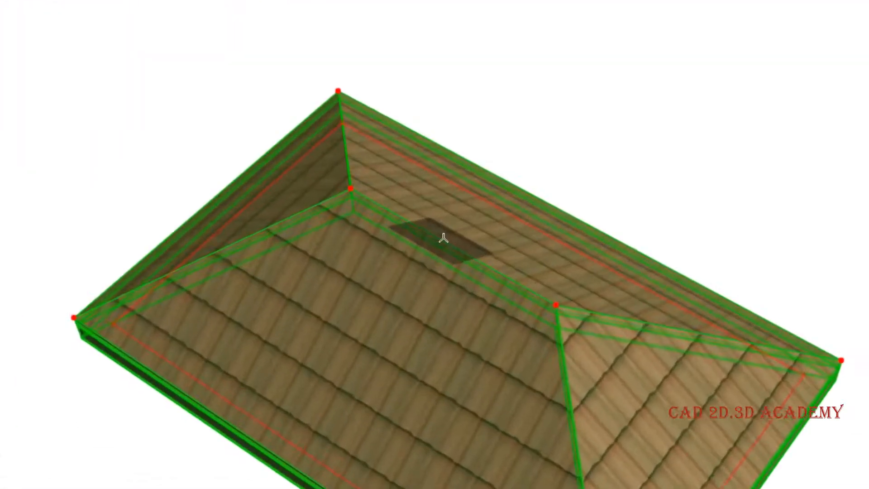
left_click(432, 245)
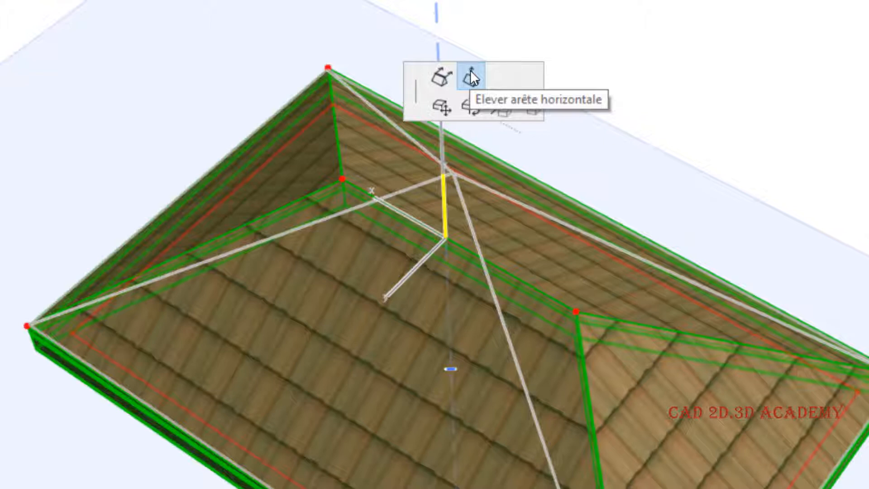
scroll(571, 147, "down", 2)
scroll(575, 145, "down", 2)
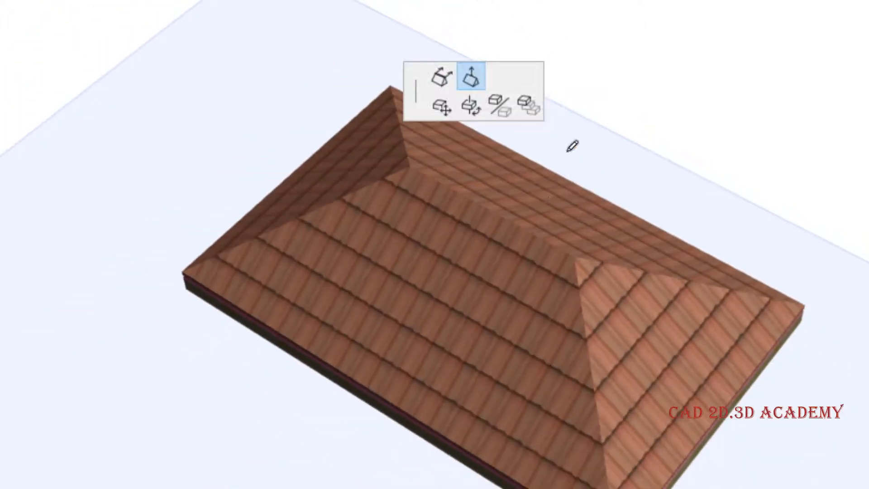
scroll(589, 182, "down", 2)
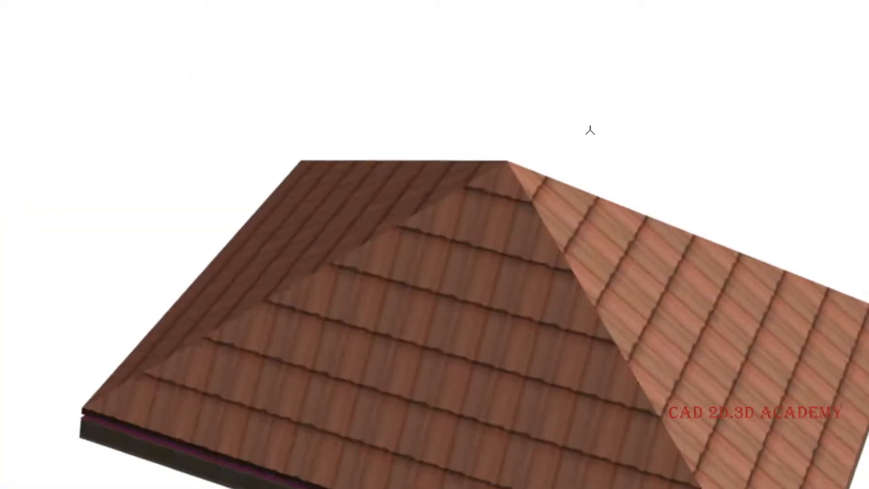
middle_click_drag(589, 130, 219, 156, "shift")
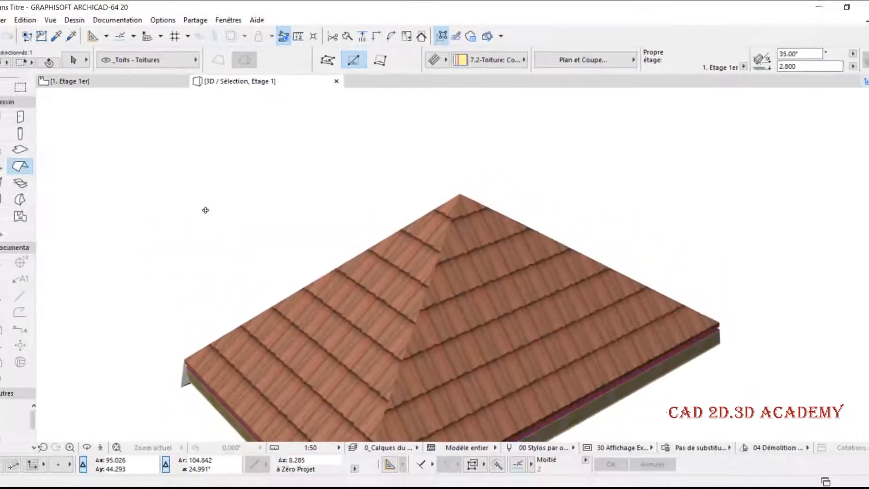
middle_click_drag(502, 252, 394, 307, "shift")
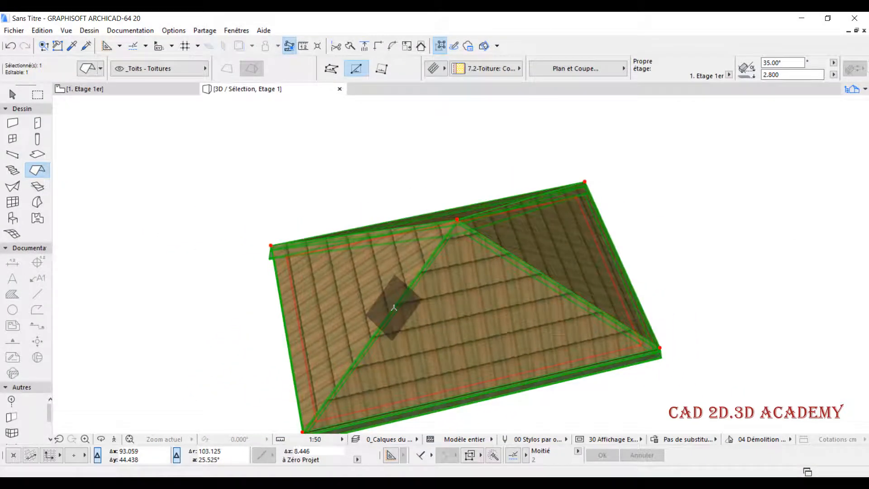
Return to the floor plan and undo the ridge elevation and the square roof
left_click(108, 91)
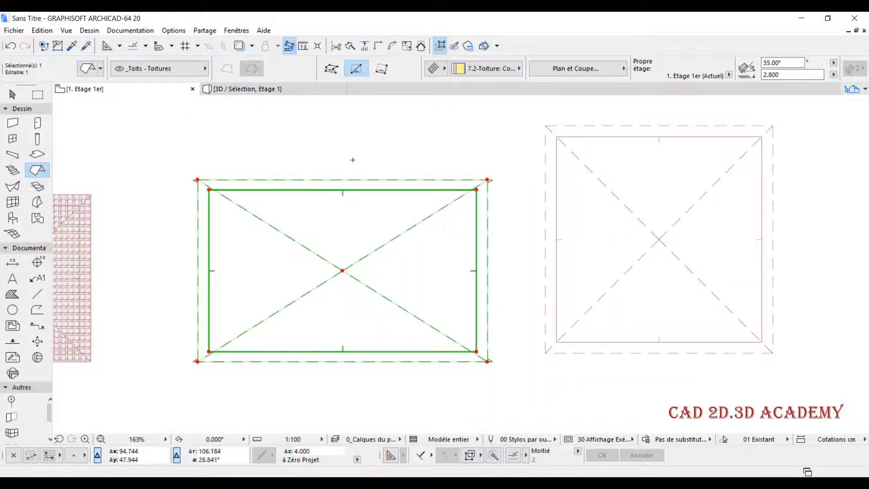
key("Escape")
scroll(393, 194, "down", 1)
middle_click_drag(393, 193, 332, 207)
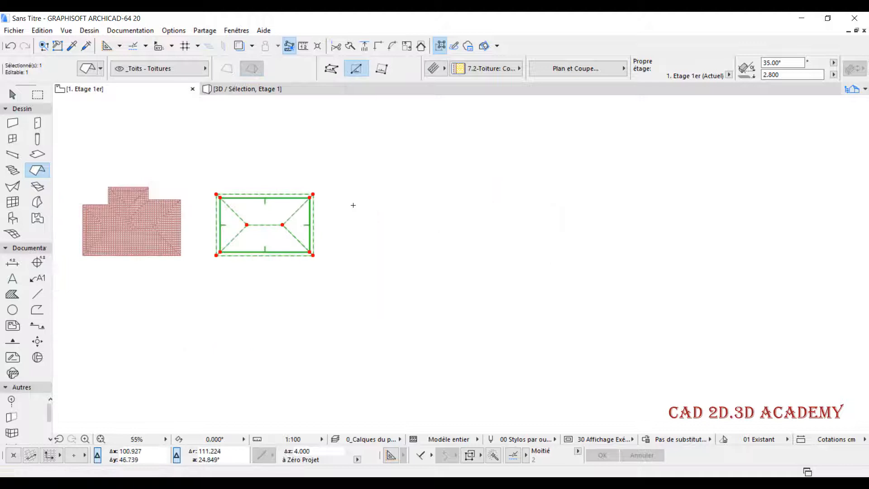
scroll(354, 203, "up", 3)
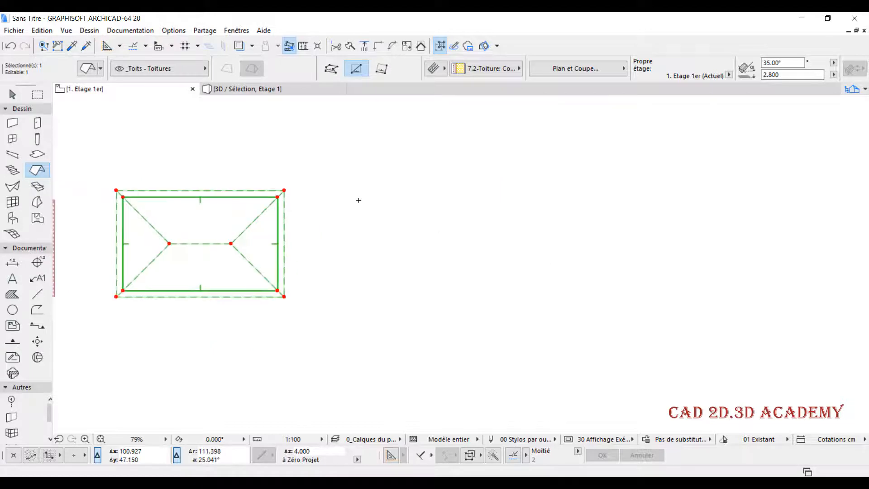
Deselect the hip roof and draw a rectangular gable roof beside it using the multi-plane gable geometry
key("Escape")
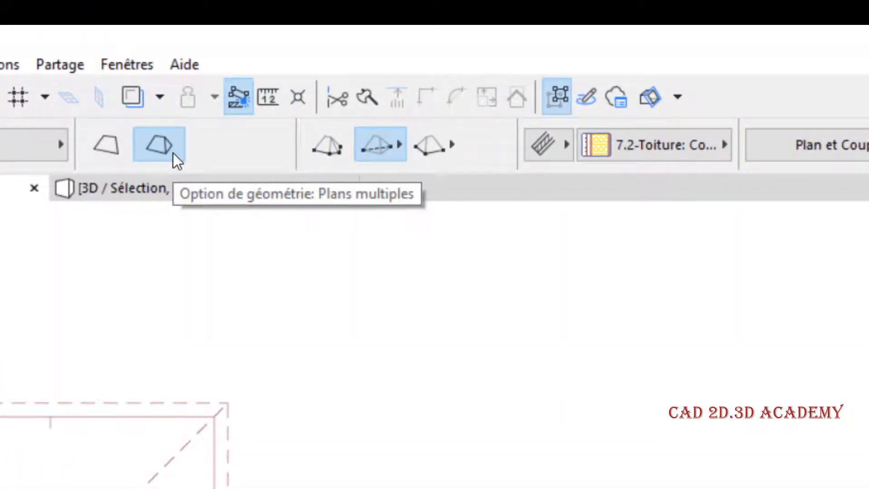
left_click(394, 148)
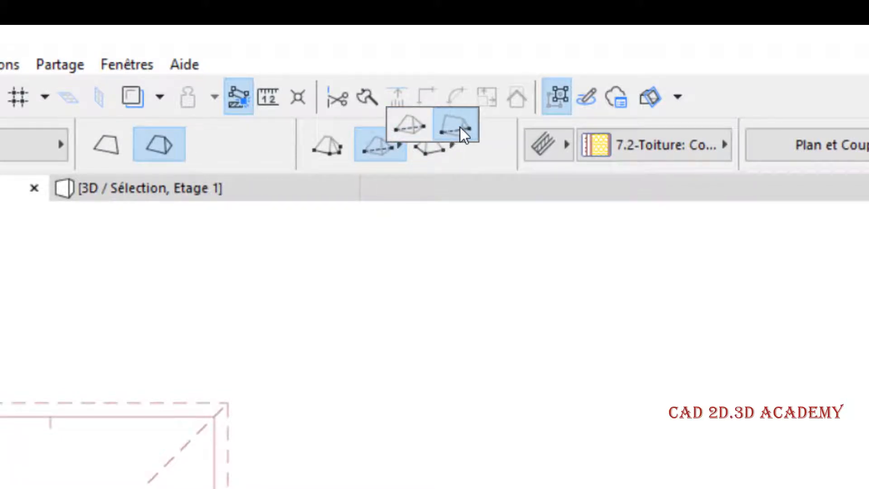
left_click(461, 129)
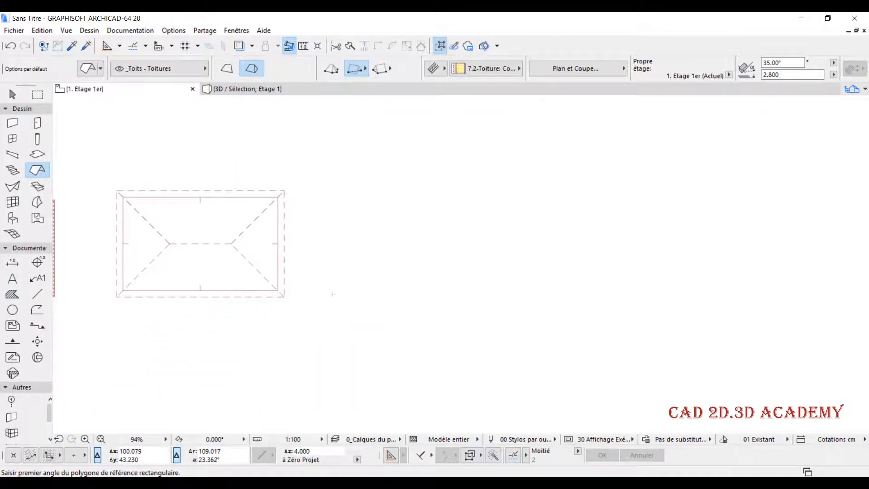
left_click(335, 296)
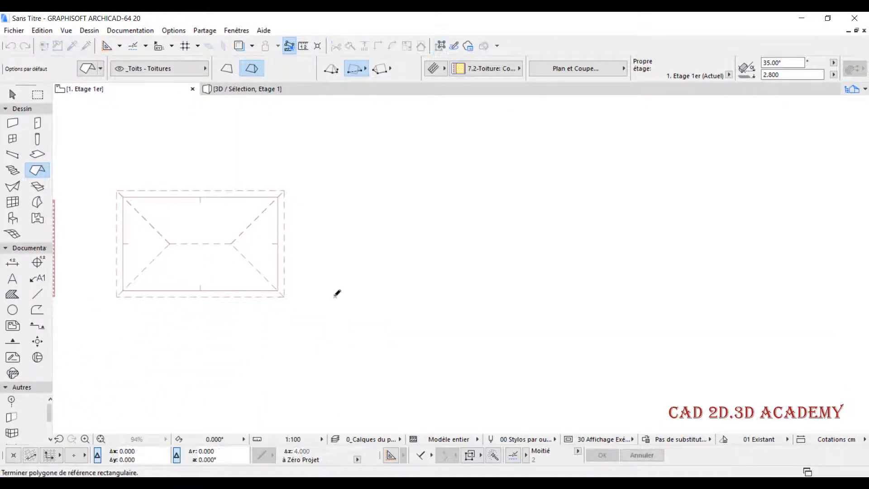
left_click(515, 178)
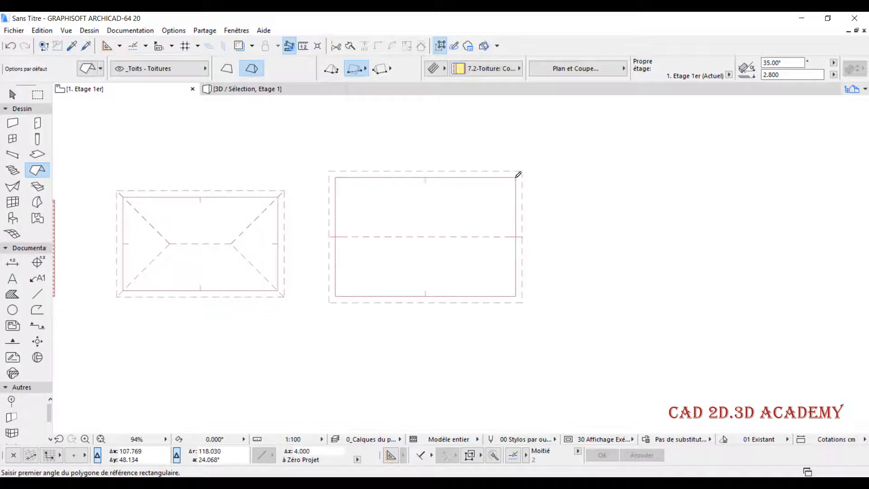
Select the new gable roof, view only that roof in 3D and examine it from several angles
left_click_drag(580, 154, 492, 248, "shift")
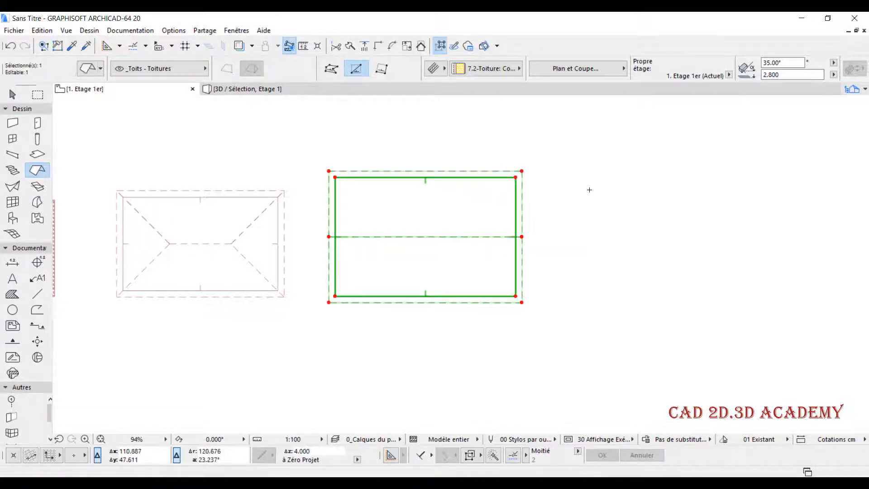
right_click(590, 188)
left_click(666, 391)
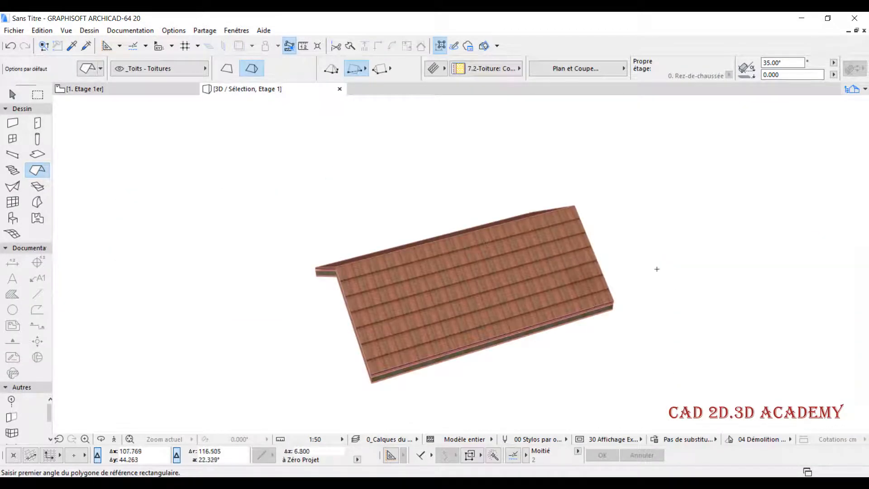
middle_click_drag(471, 254, 329, 270, "shift")
middle_click_drag(515, 271, 517, 291, "shift")
Return to the floor plan and draw a new rectangular hip roof beside the square one using the multi-plane hip geometry
left_click(162, 92)
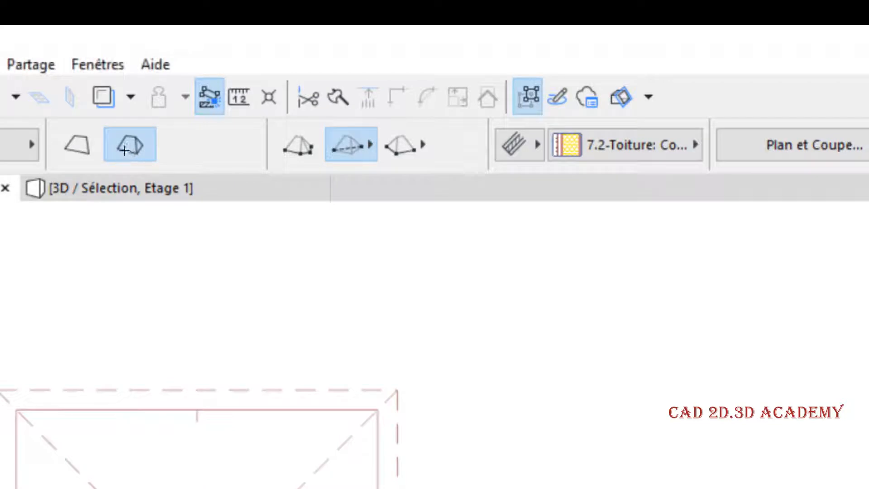
left_click(361, 151)
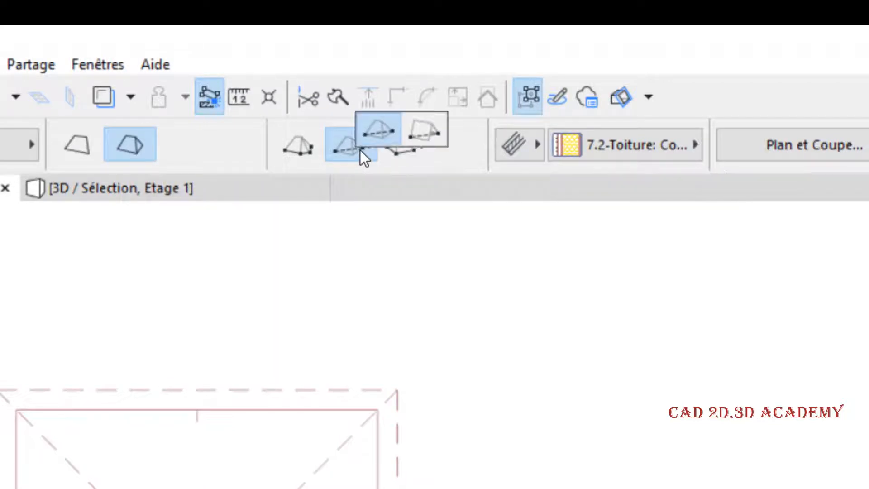
left_click(371, 134)
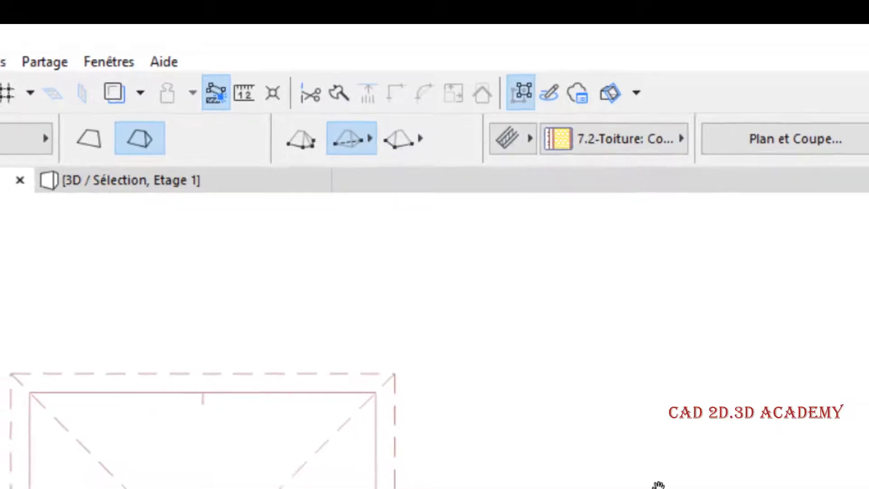
left_click(376, 347)
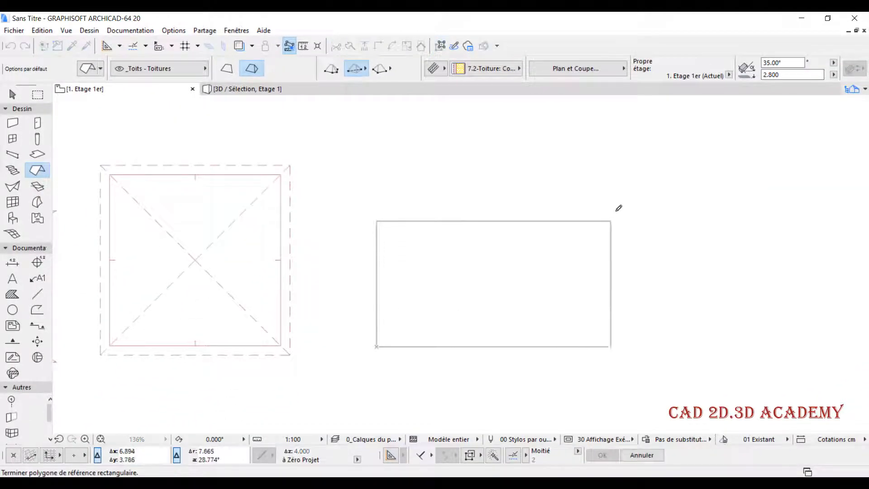
left_click(656, 175)
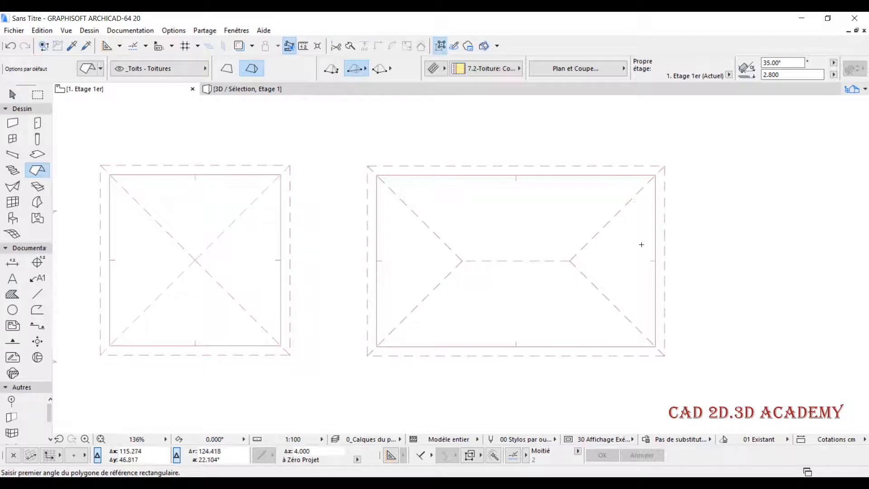
Select the new rectangular hip roof and open its settings at the Géométrie à plans multiples options
middle_click_drag(633, 246, 536, 241)
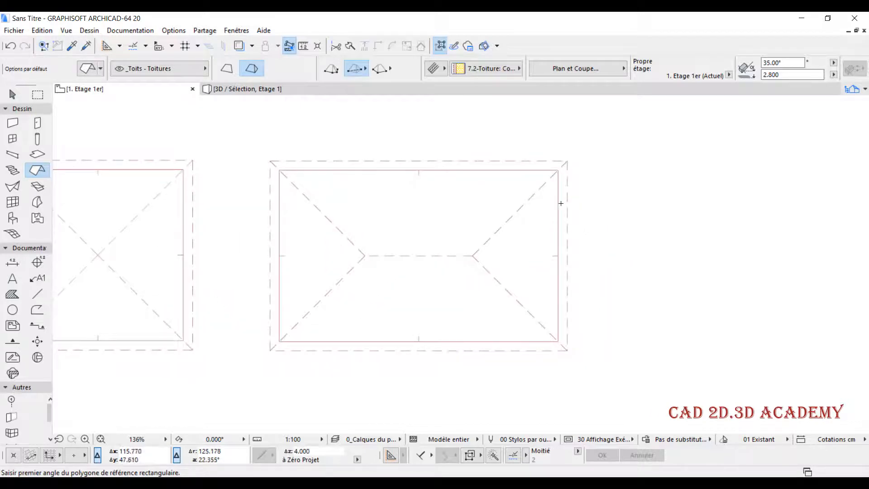
key("shift")
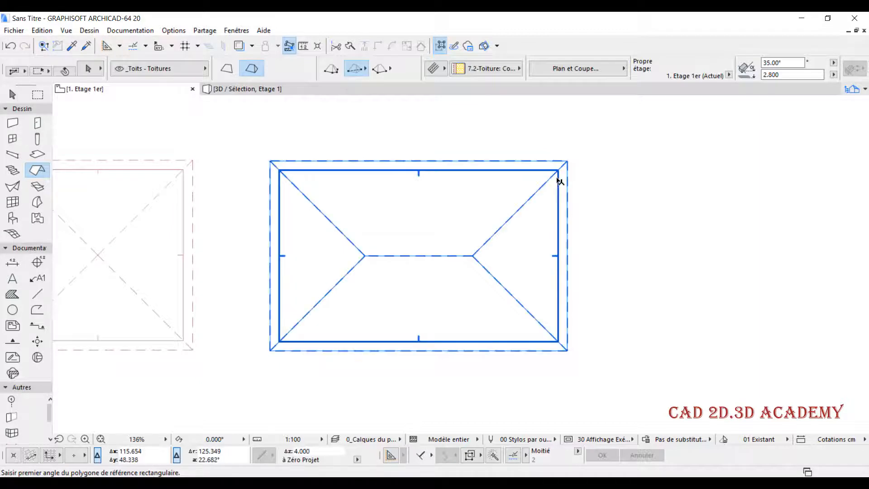
left_click(557, 178, "shift")
middle_click_drag(712, 206, 640, 215)
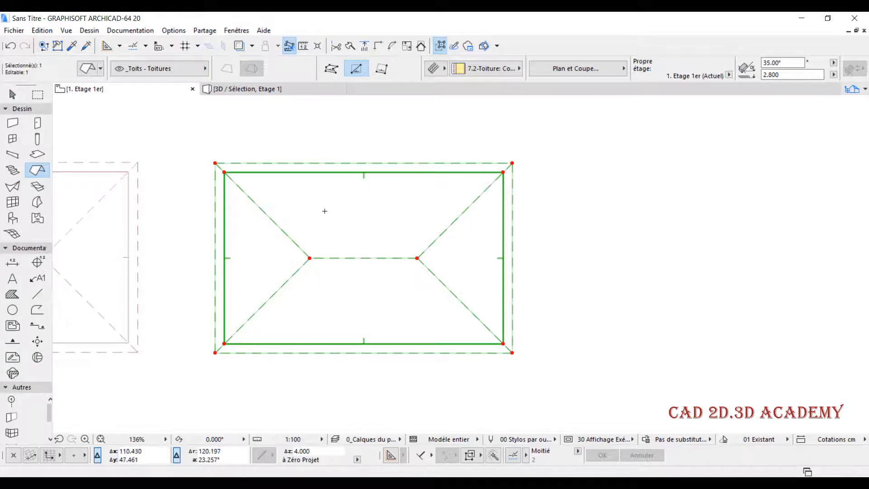
left_click(86, 67)
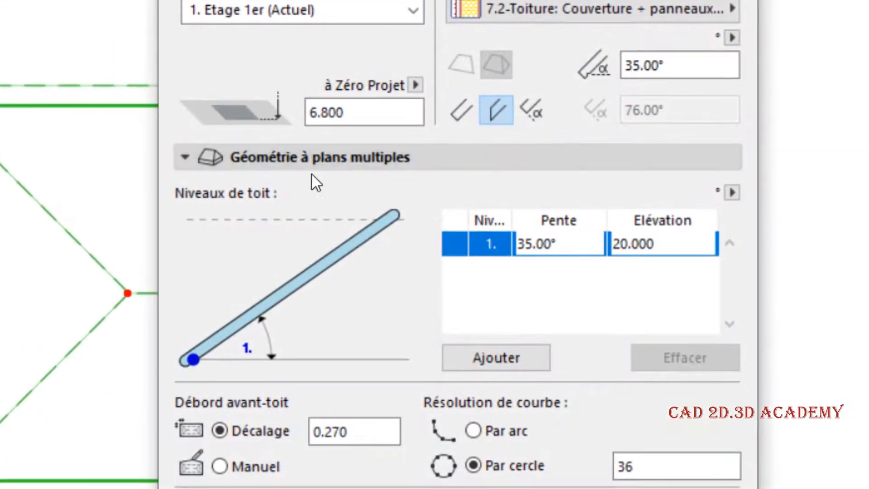
left_click(320, 154)
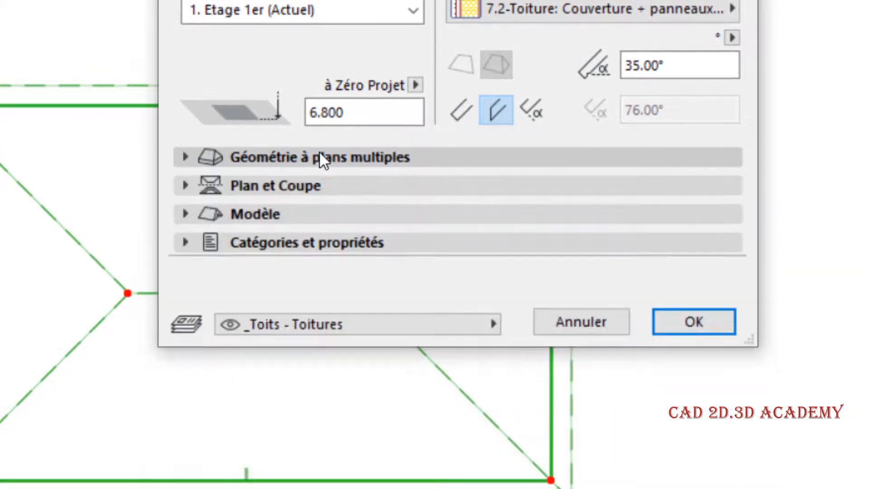
left_click(399, 159)
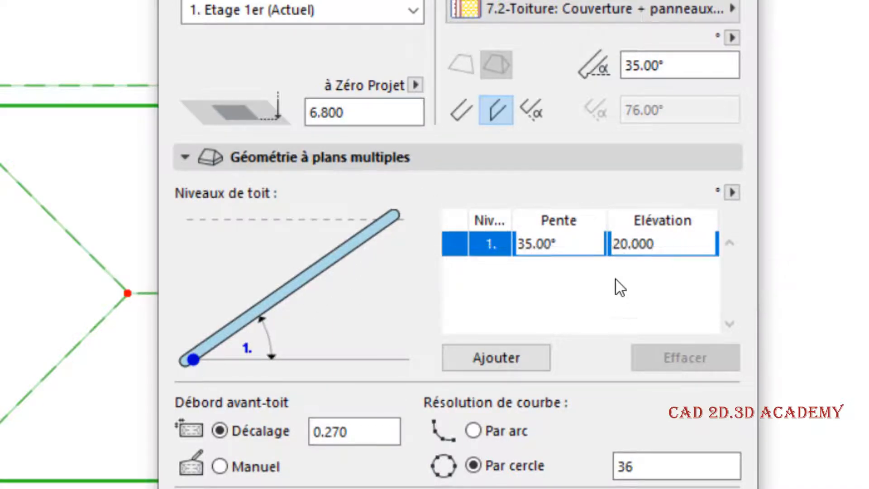
Add a second roof level and set the slope of level 1 to 60°
double_click(553, 241)
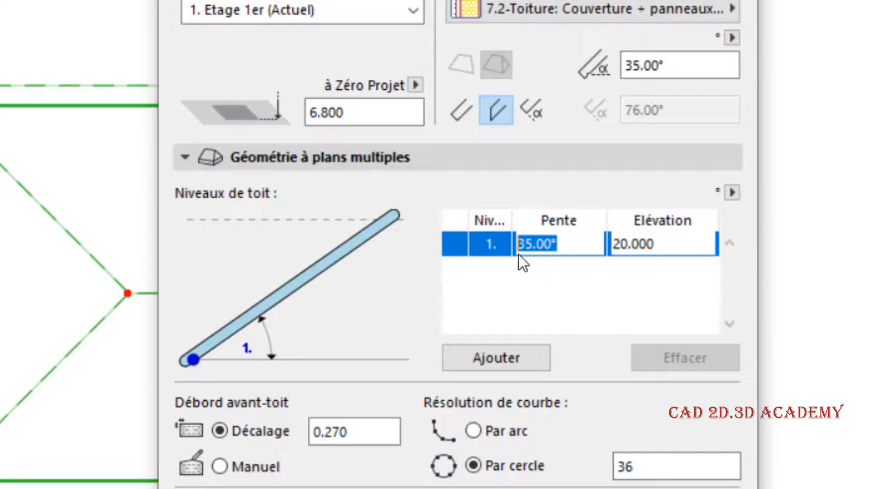
left_click(513, 358)
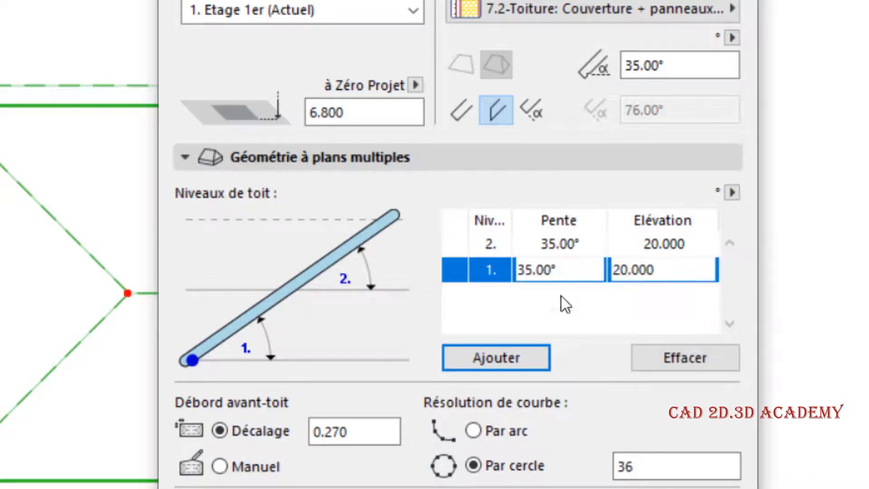
left_click(577, 243)
double_click(547, 239)
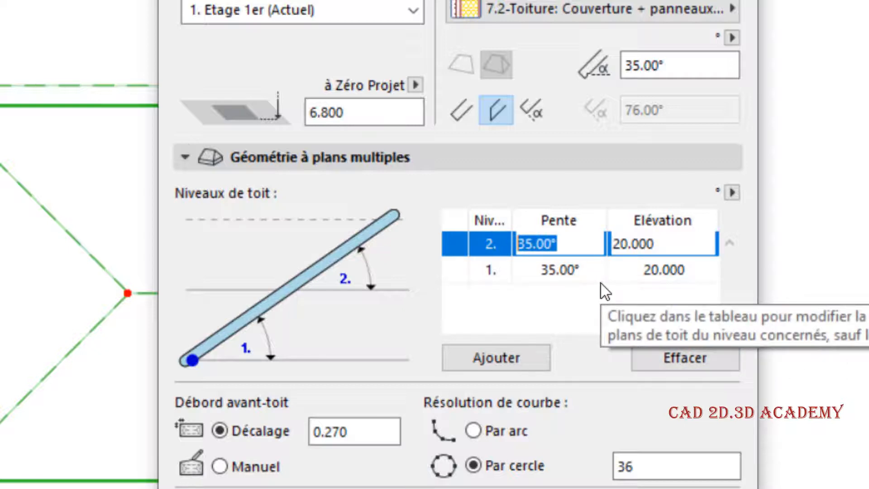
left_click(560, 271)
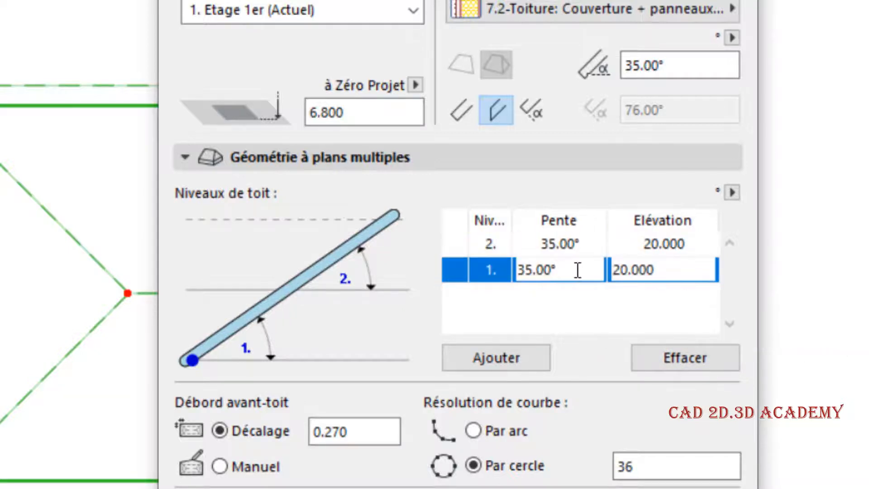
left_click_drag(577, 269, 484, 266)
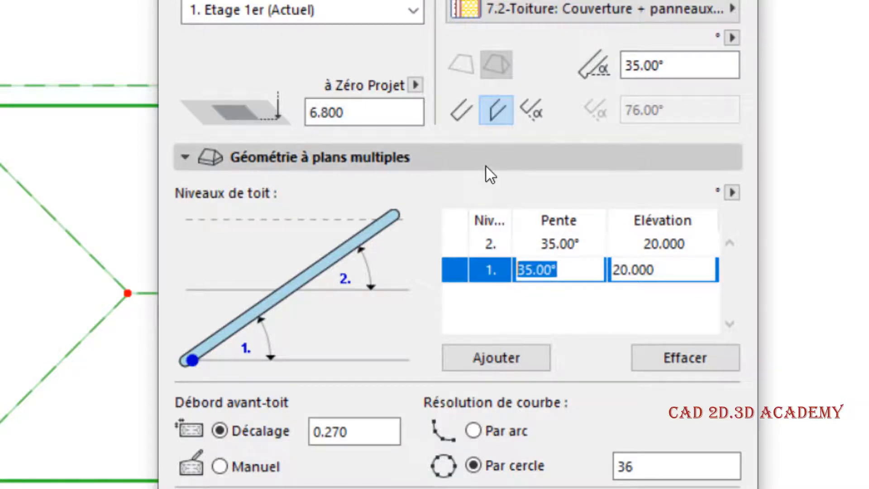
type("60")
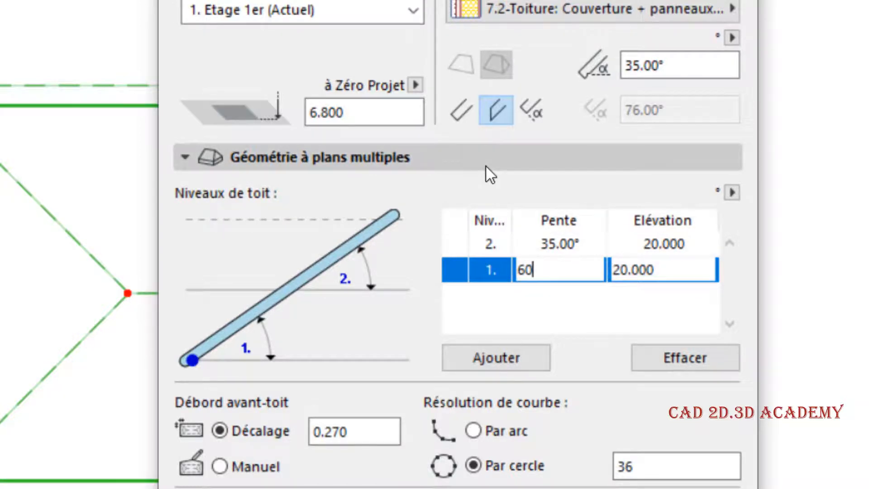
left_click(564, 290)
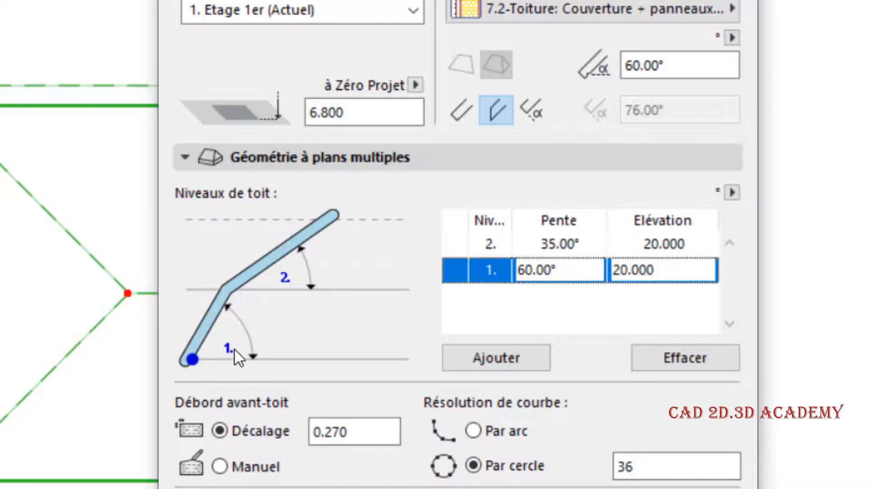
Set the elevation of roof level 2 to 1
left_click(559, 243)
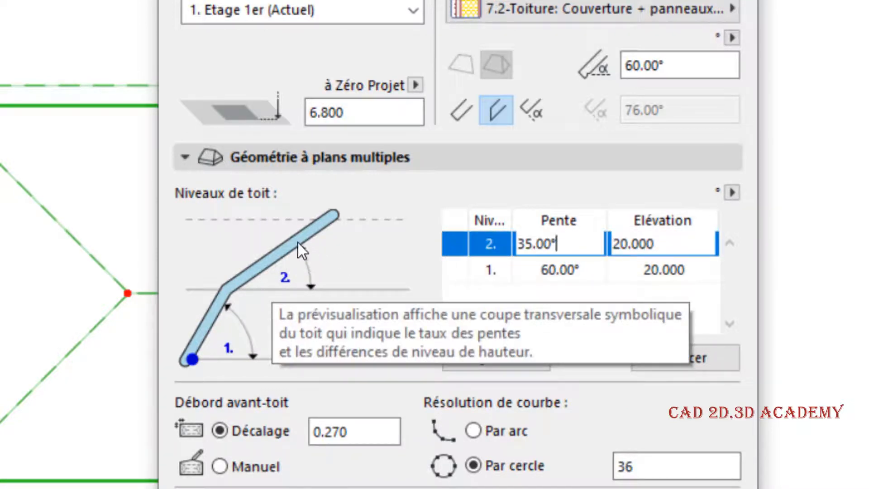
left_click_drag(665, 240, 611, 235)
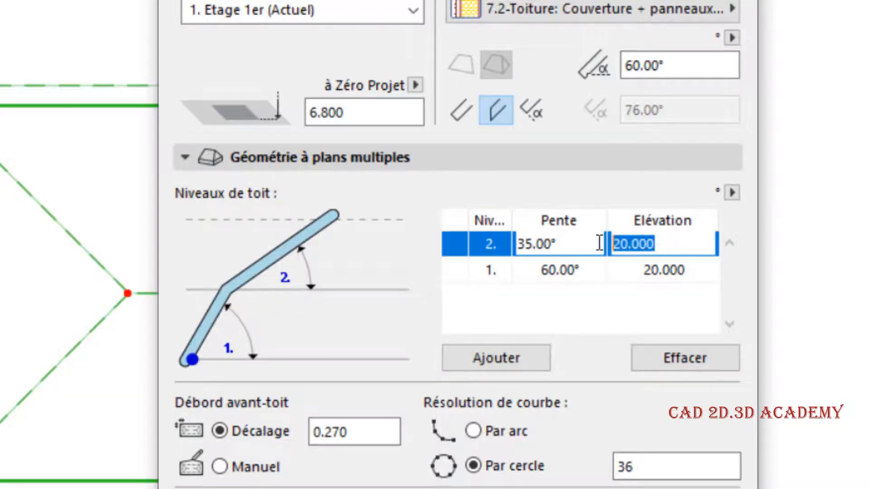
key("BackSpace")
type("1")
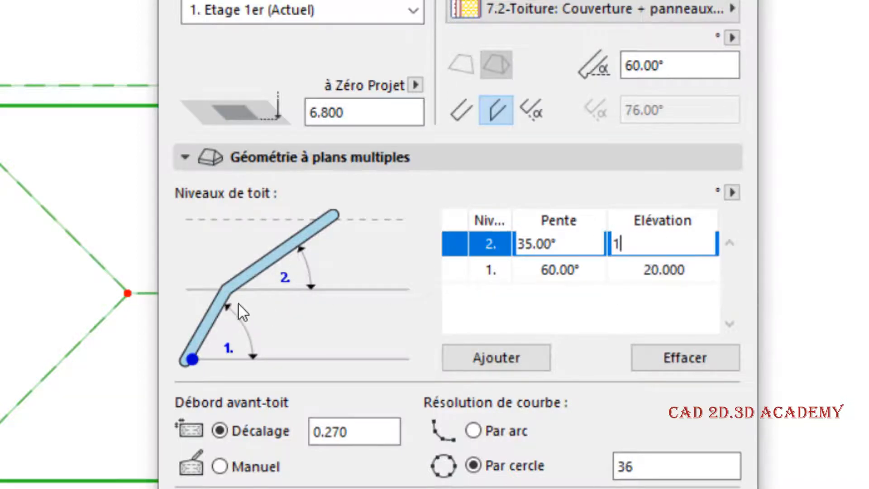
key("Return")
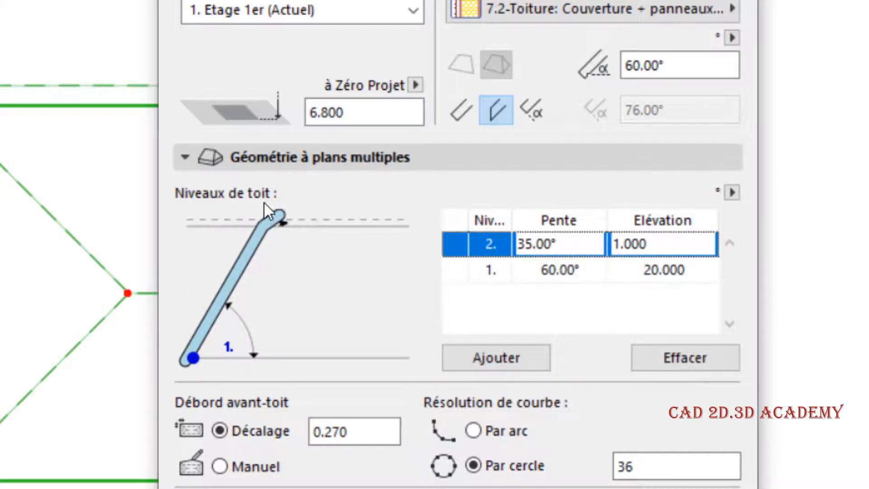
Try an elevation of 1.5 for roof level 1
left_click(642, 267)
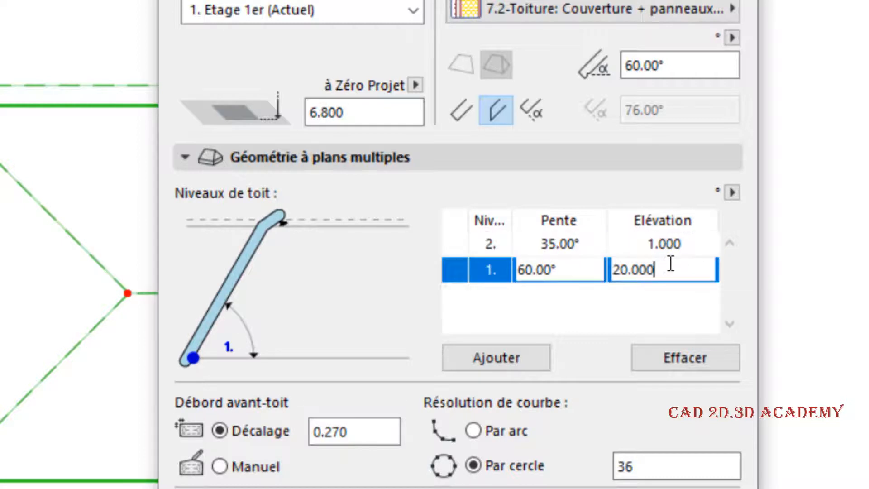
left_click_drag(672, 268, 518, 274)
type("1")
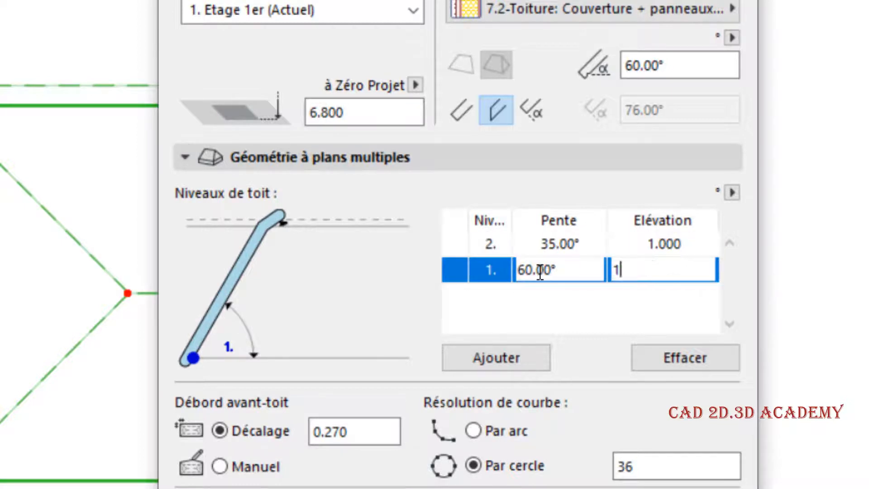
type(".5")
key("Return")
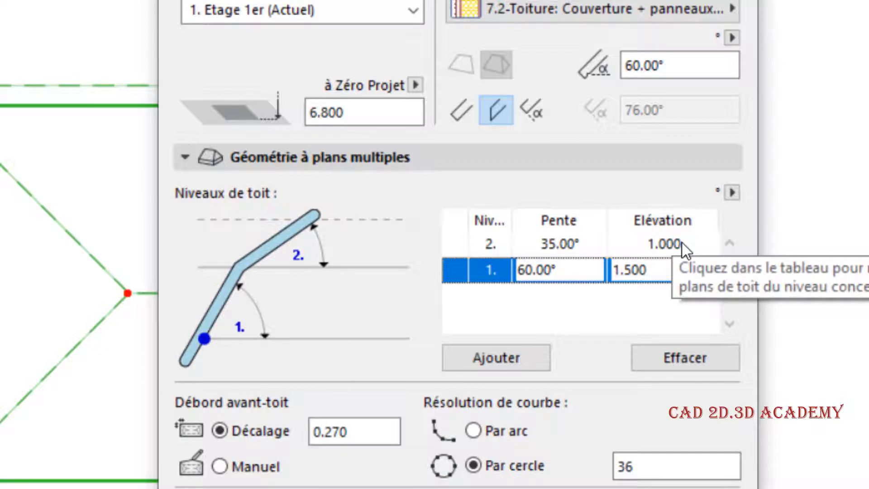
Set the elevation of roof level 1 to 2
left_click_drag(679, 275, 549, 281)
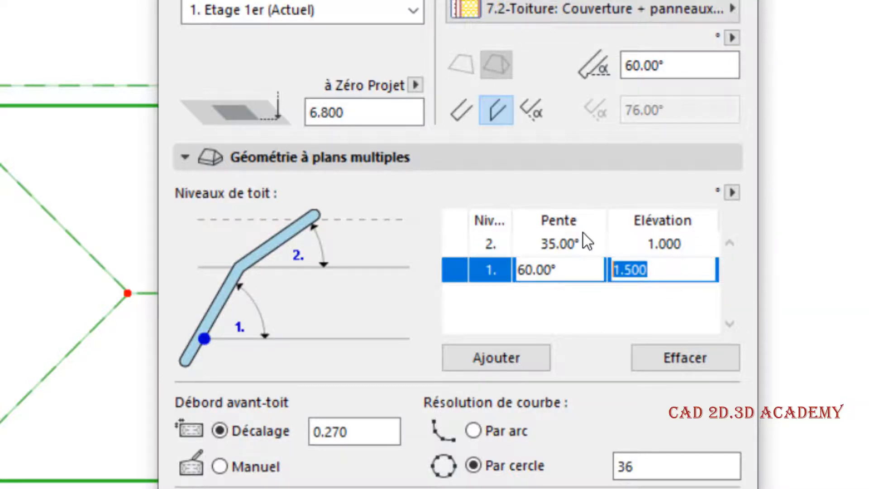
type("2")
key("Return")
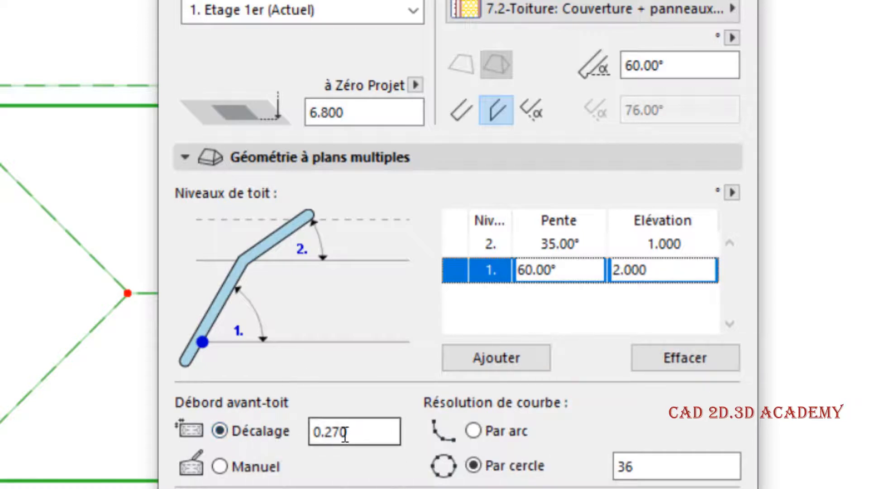
Set the eaves overhang offset of the two-level hip roof to 0.5 and accept the roof settings
left_click_drag(361, 432, 291, 438)
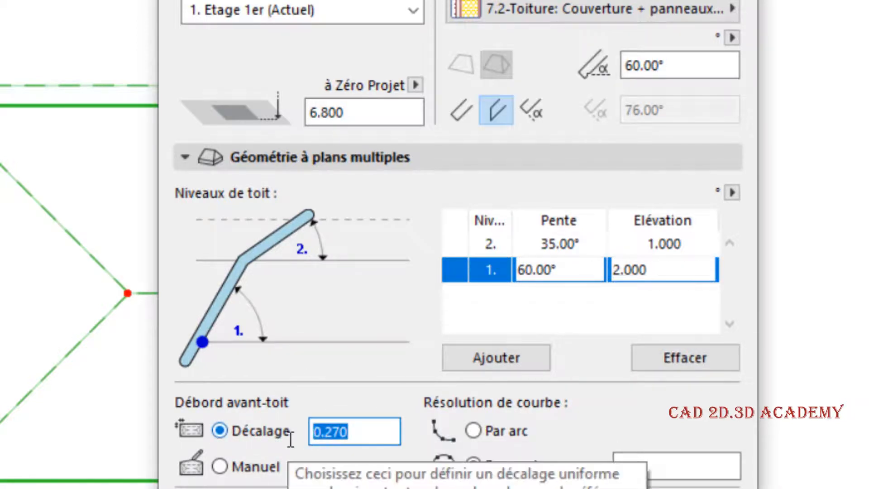
type("0.5")
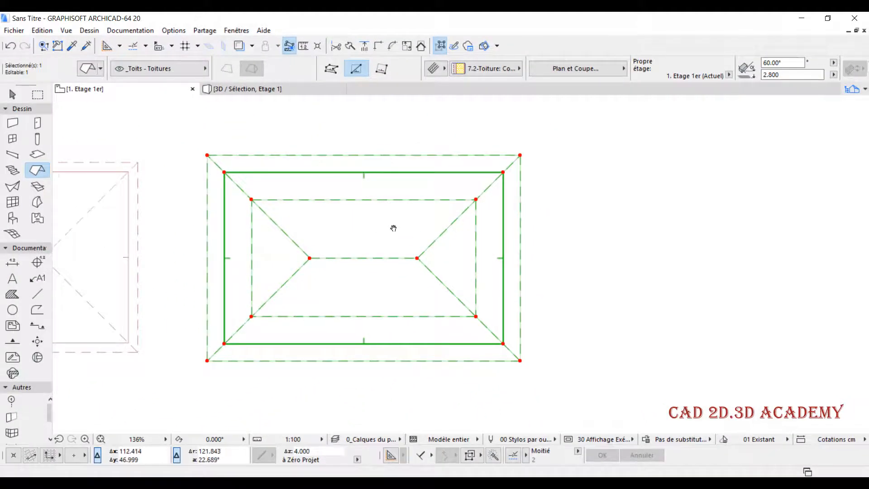
middle_click_drag(393, 228, 434, 227)
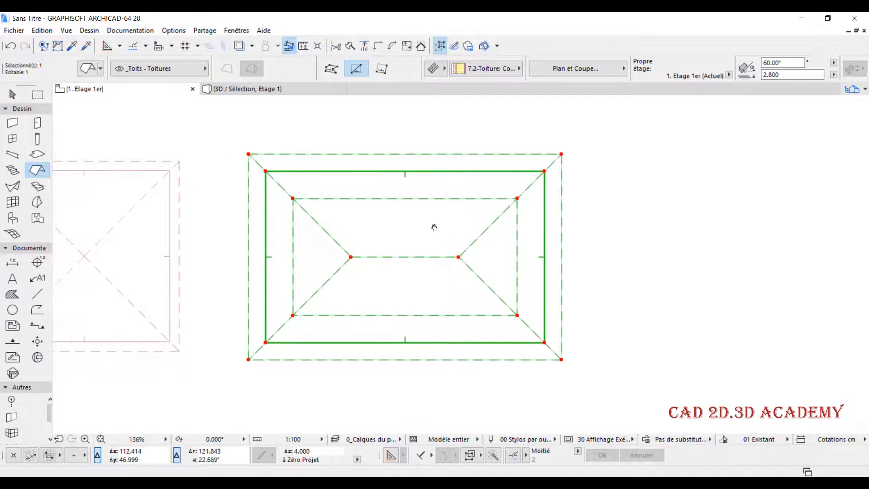
Go through the storeys from Rez-de-chaussée to Toiture and examine how each one displays the two-level hip roof in plan
key("ctrl+Up")
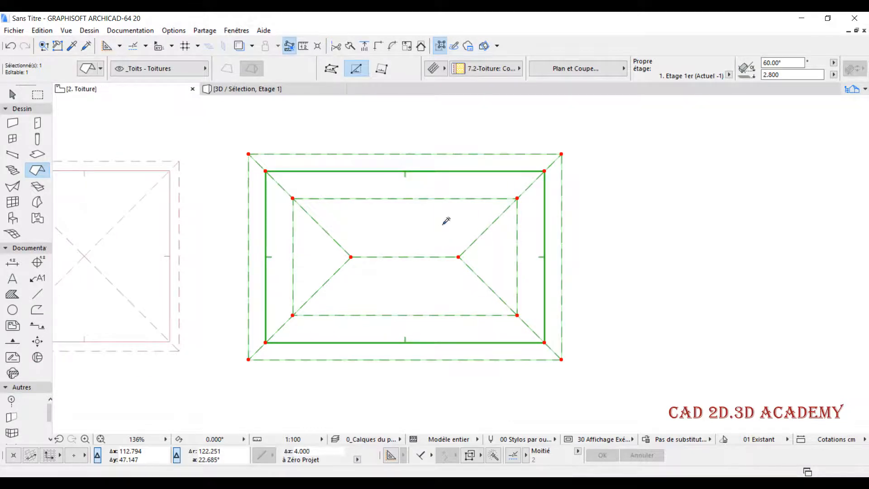
key("ctrl+Down")
key("ctrl+Down")
scroll(498, 203, "up", 4)
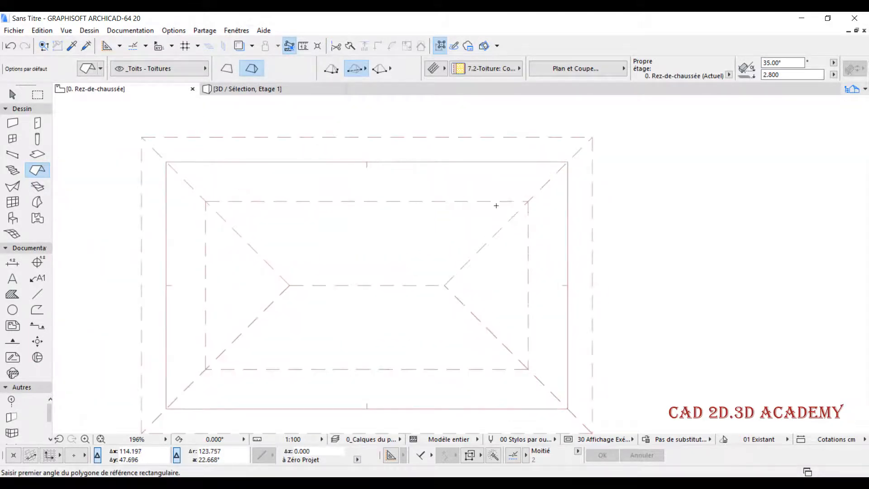
key("ctrl+Up")
key("ctrl+Up")
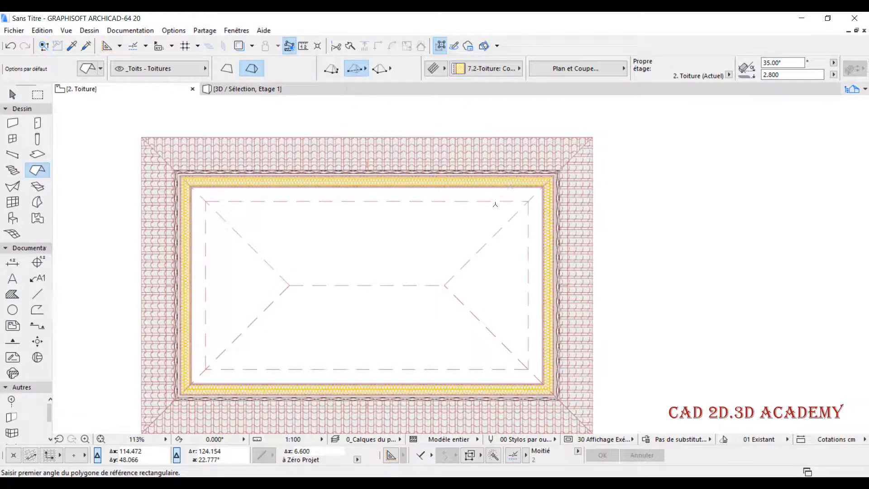
scroll(459, 244, "down", 2)
middle_click_drag(459, 244, 482, 230)
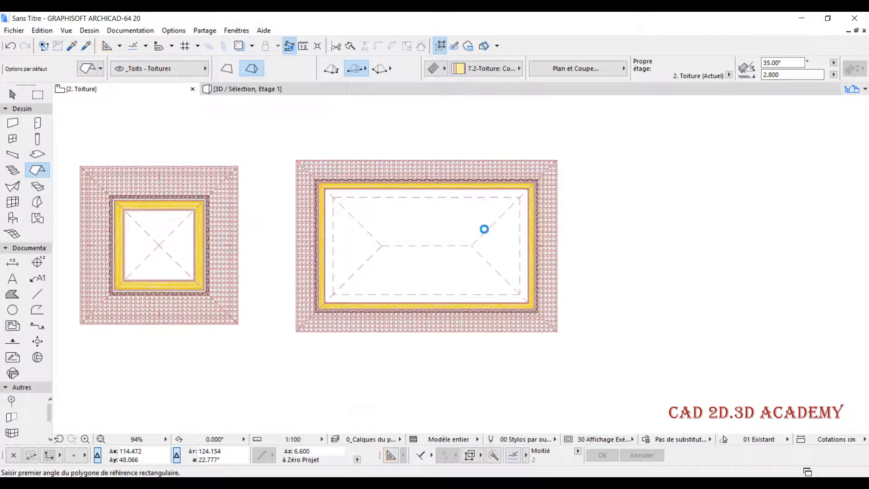
scroll(484, 229, "down", 1)
scroll(491, 221, "up", 1)
Show only the rectangular two-level hip roof in 3D and examine it from several sides
left_click(536, 237, "shift")
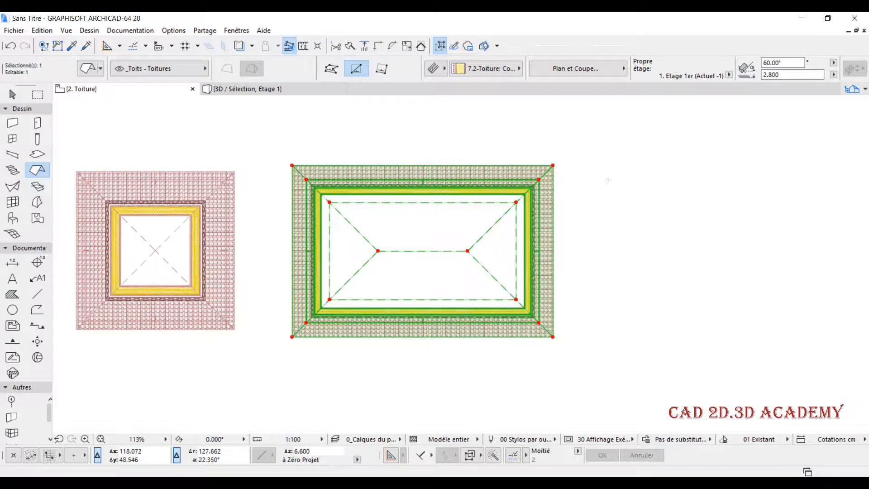
right_click(608, 180)
left_click(694, 392)
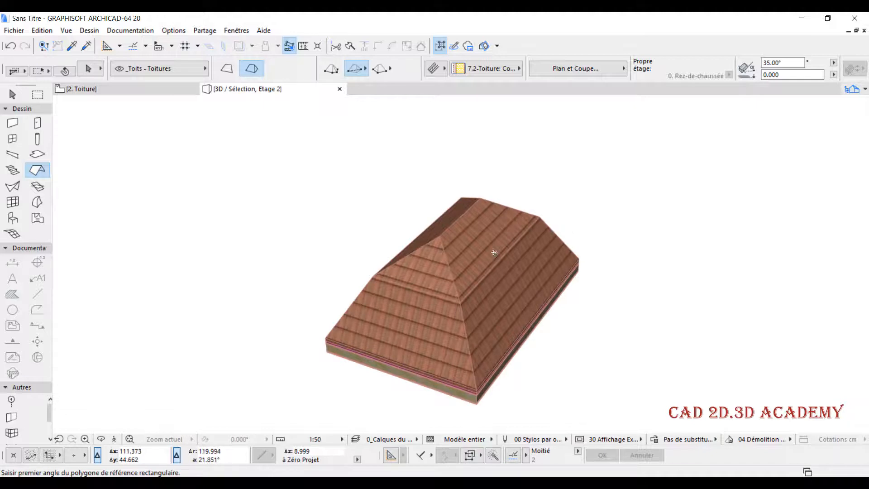
middle_click_drag(494, 252, 647, 228, "shift")
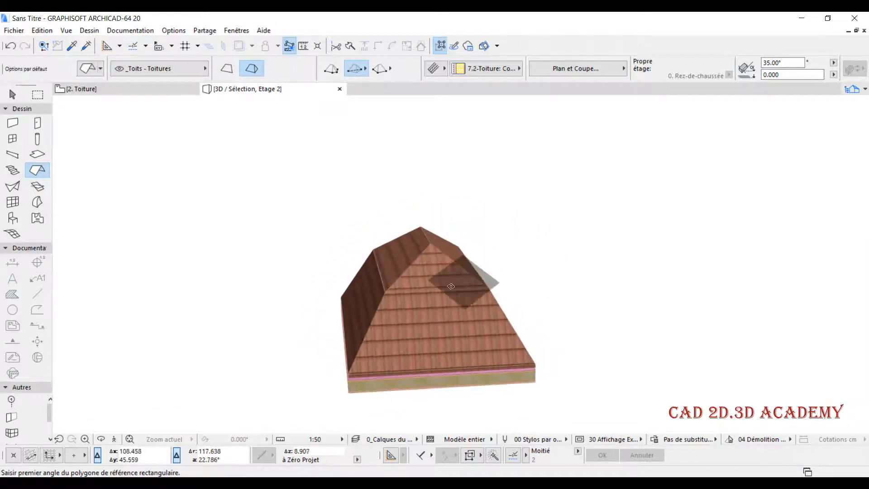
scroll(451, 286, "up", 2)
middle_click_drag(575, 276, 405, 223, "shift")
middle_click_drag(464, 224, 443, 242, "shift")
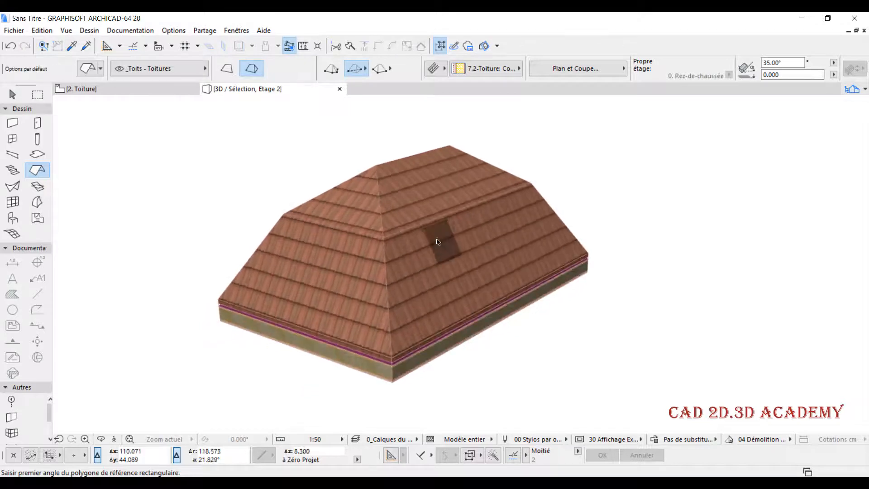
Set the elevation of level 1 of the two-level hip roof to 1.5 and check the shape in 3D
left_click(440, 238, "shift")
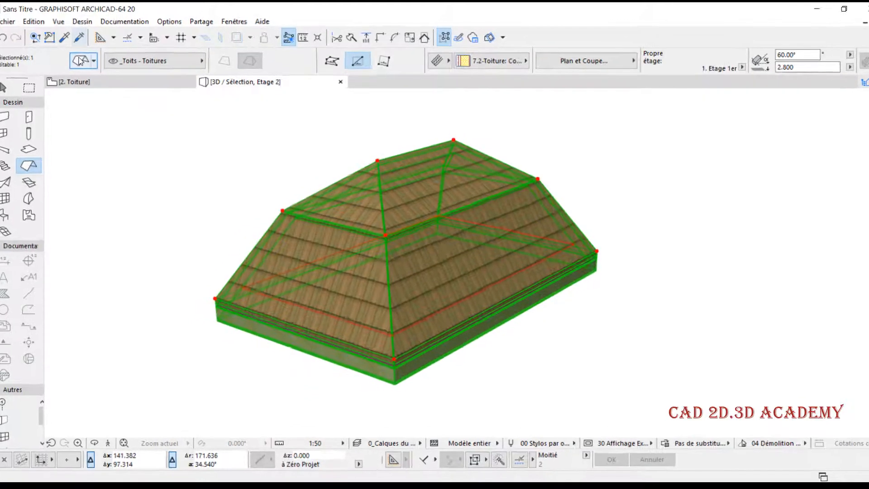
left_click(80, 60)
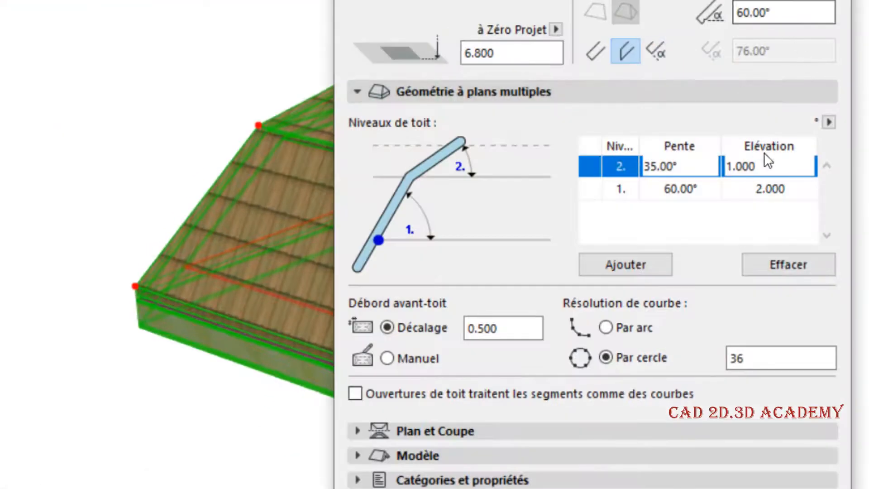
left_click(779, 190)
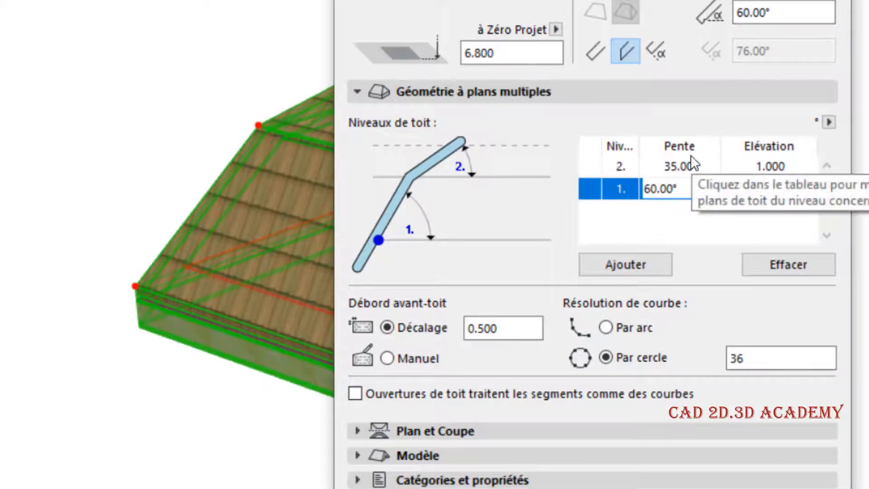
type("1.5")
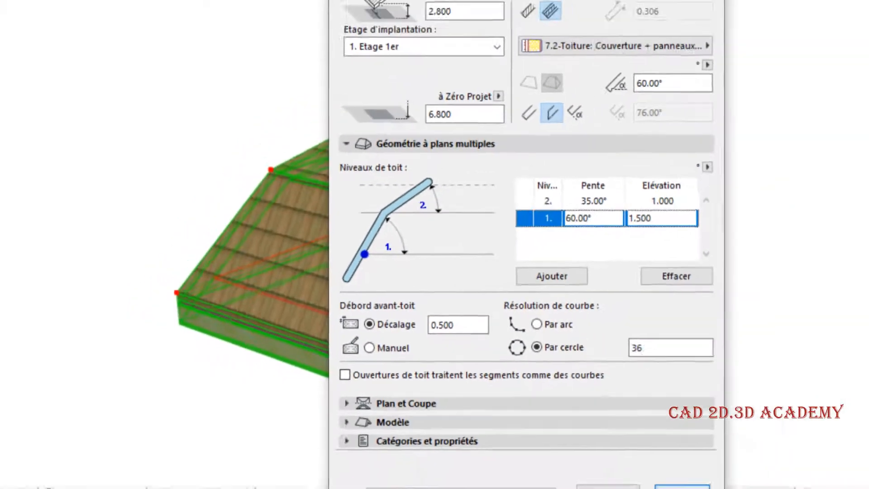
left_click(682, 487)
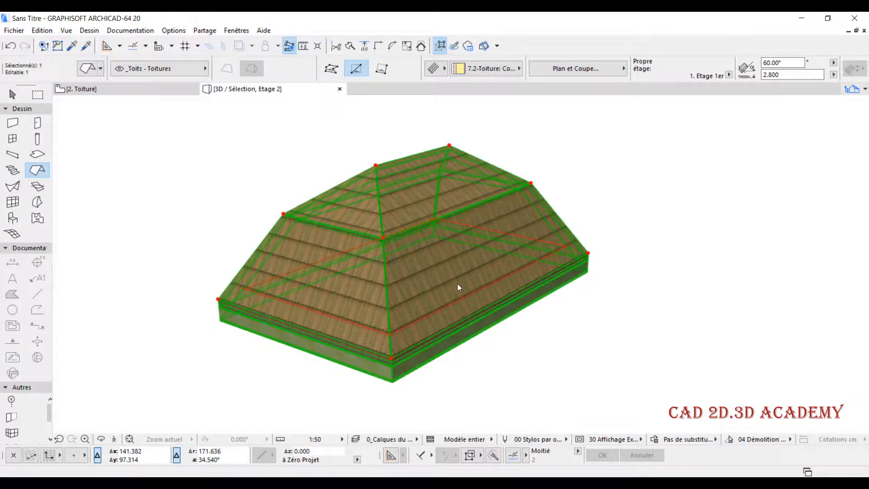
middle_click_drag(463, 209, 505, 227, "shift")
key("Escape")
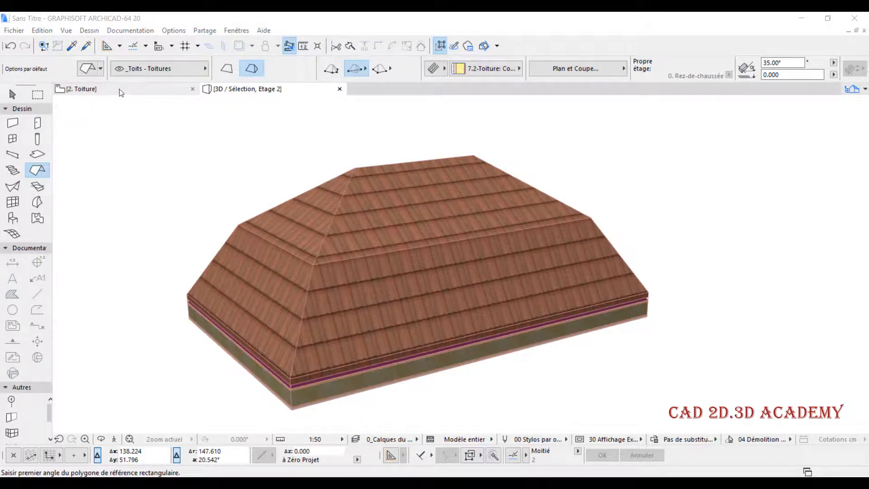
Draw a rectangular gable roof about 8.6 by 5.7 m beside the hip roof in the Toiture plan
left_click(146, 96)
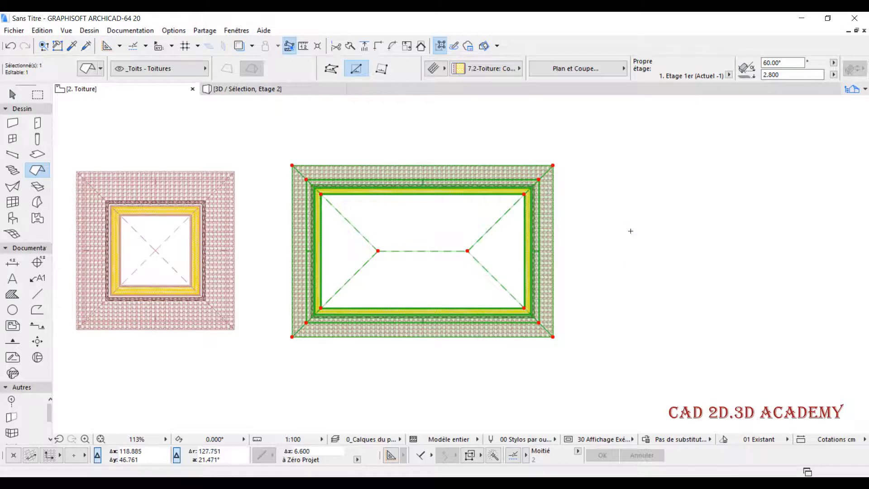
middle_click_drag(631, 231, 438, 226)
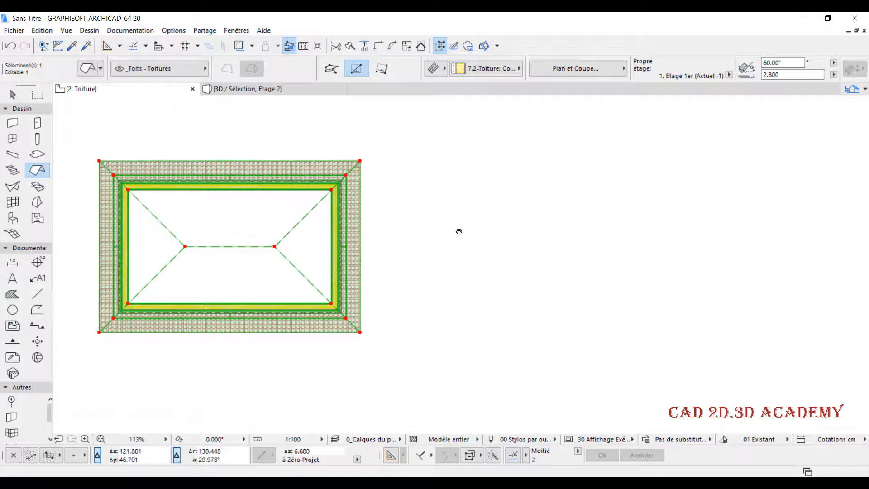
middle_click_drag(459, 232, 415, 223)
key("Escape")
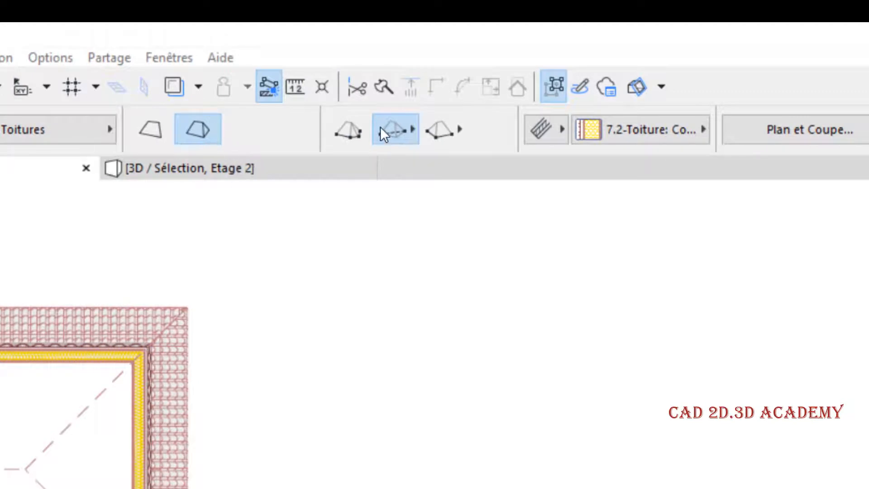
left_click(413, 129)
left_click(470, 108)
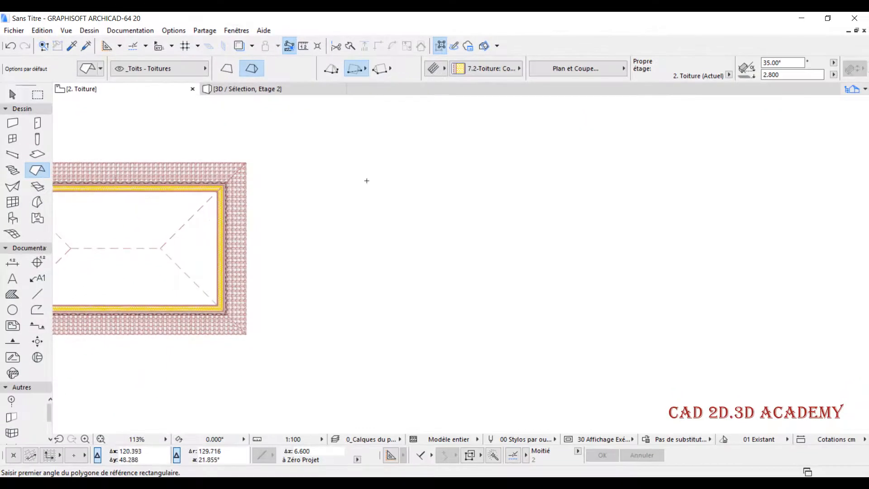
left_click(365, 160)
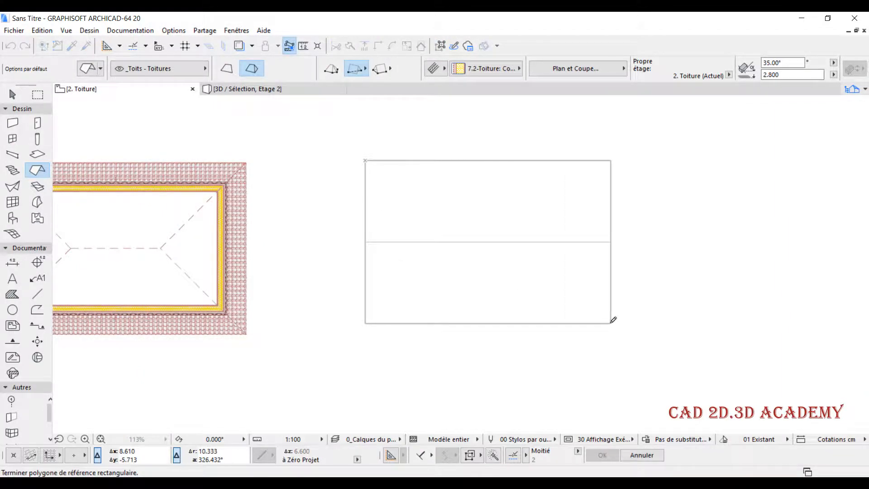
left_click(611, 322)
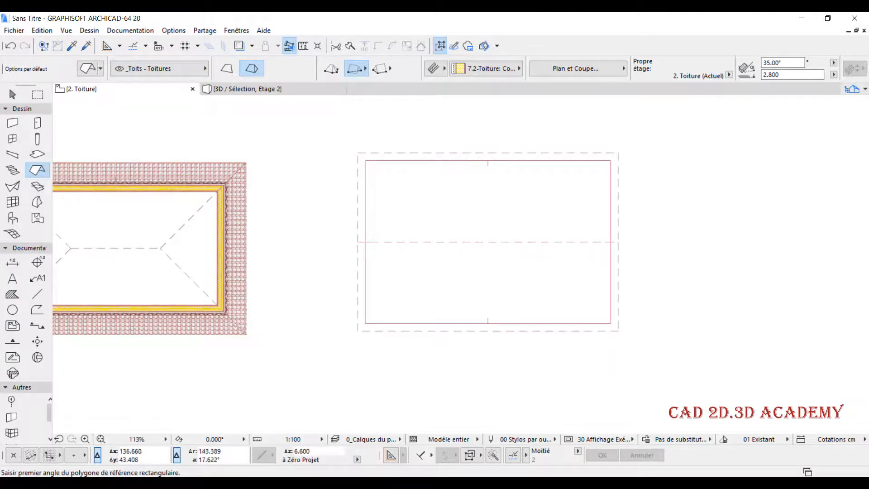
Select the new gable roof and show only it in the 3D view
key("F5")
left_click_drag(652, 122, 581, 183, "shift")
right_click(639, 172)
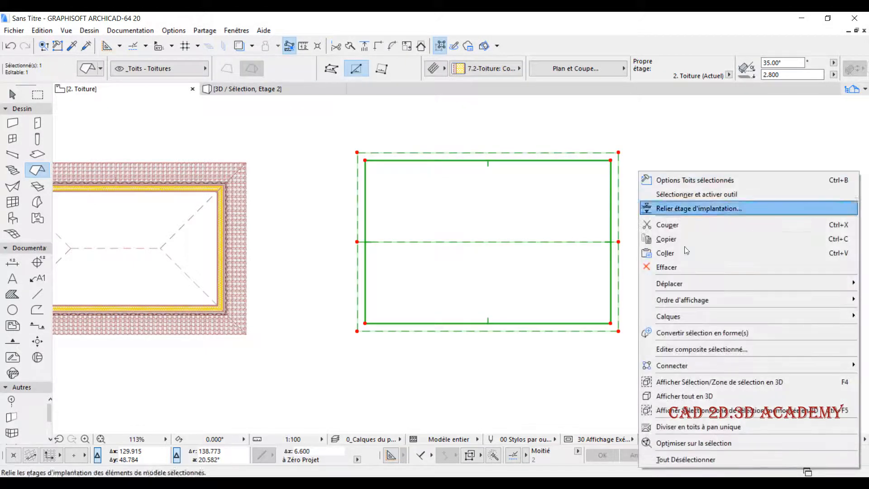
left_click(757, 385)
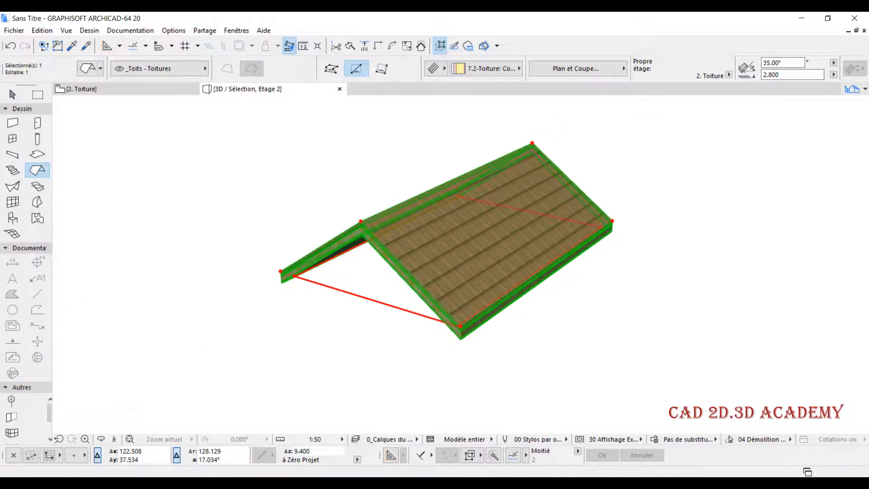
Add a second level to the gable roof and set the slope of level 1 to 50°
left_click(92, 75)
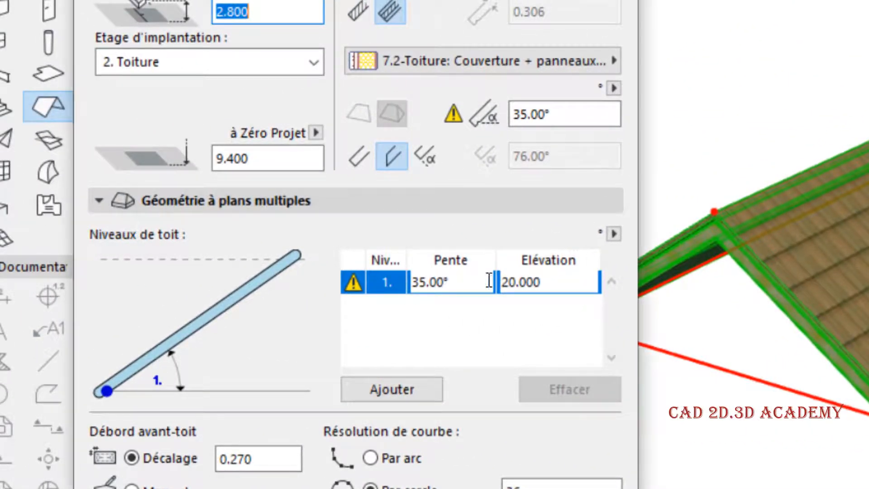
left_click(413, 400)
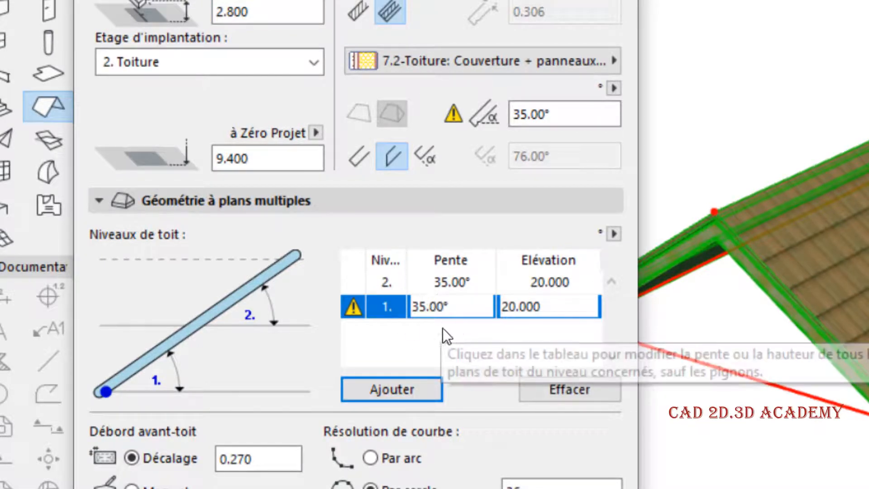
left_click_drag(467, 302, 374, 307)
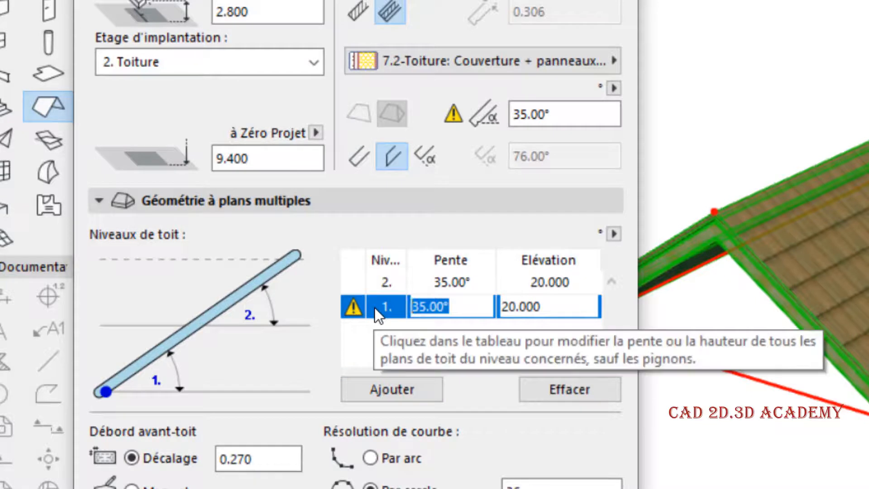
type("50")
left_click(512, 312)
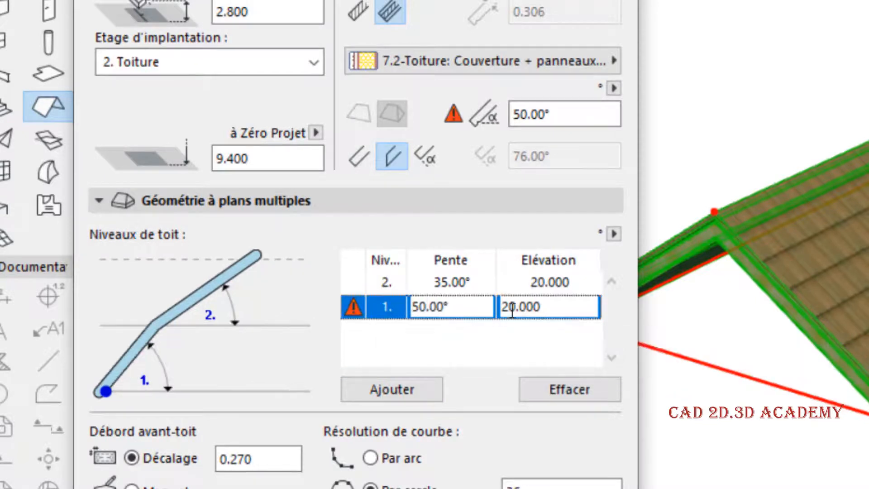
Set the slope of the gable roof's level 2 to 25°
left_click(457, 282)
left_click_drag(471, 277, 372, 295)
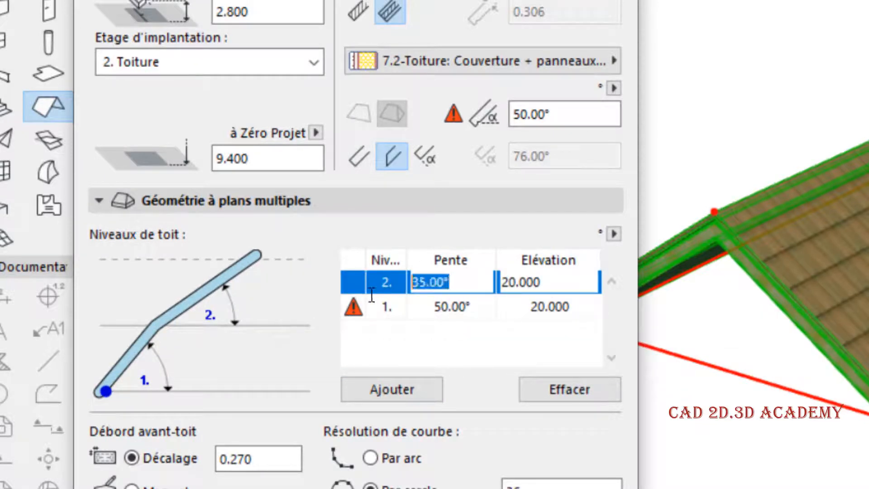
type("25")
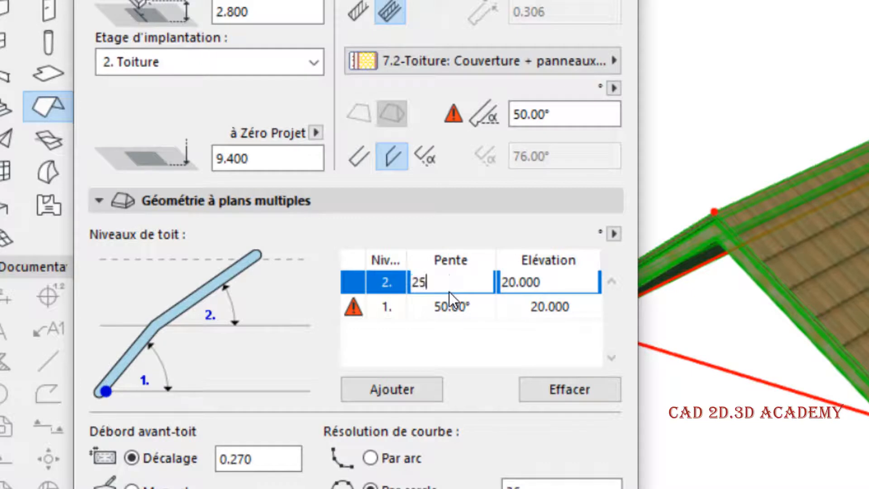
key("Return")
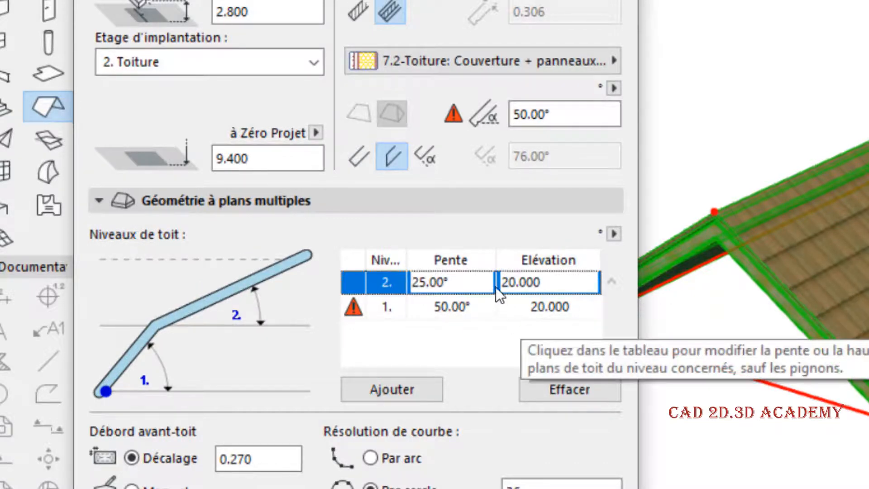
Set the elevation of the gable roof's level 2 to 1
left_click(537, 279)
left_click_drag(555, 285, 446, 290)
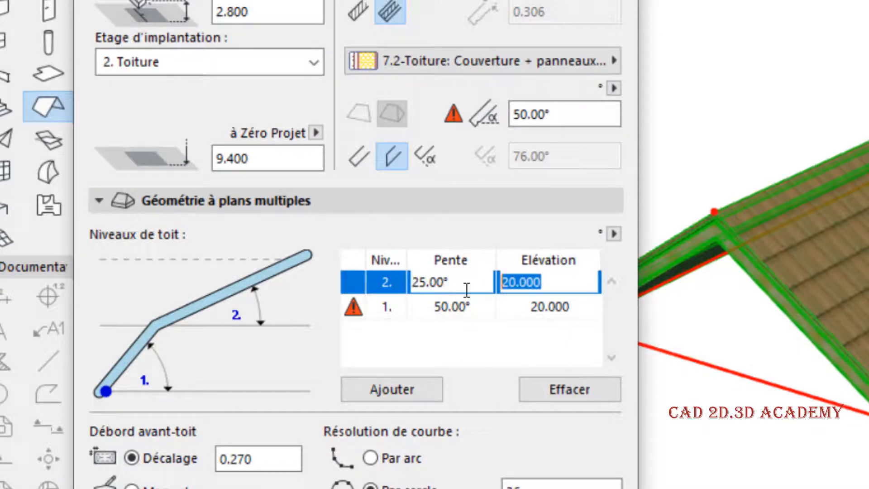
type("1")
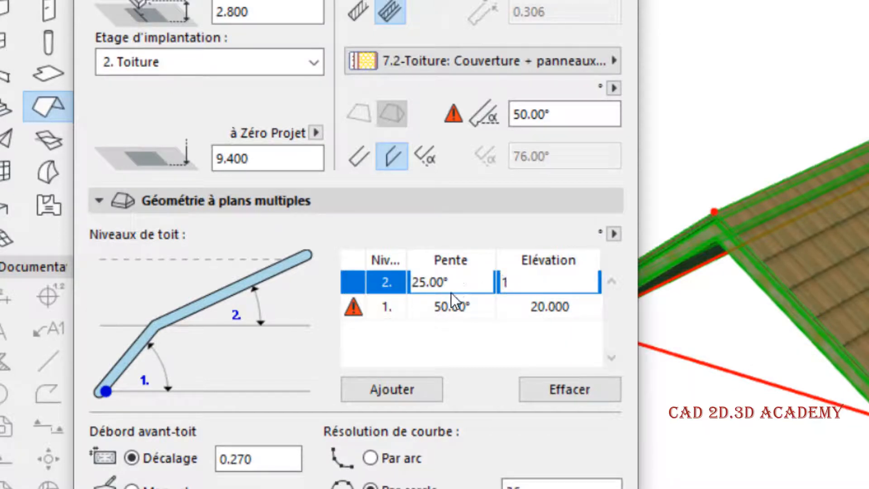
key("Return")
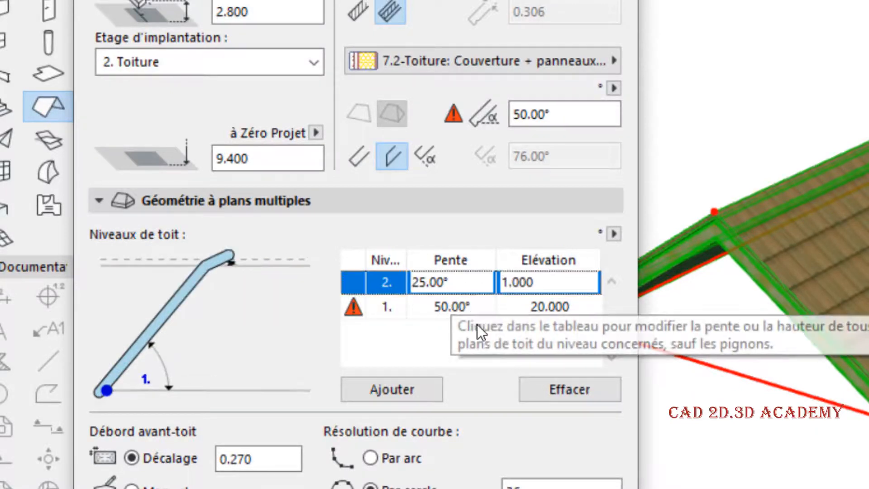
Set the elevation of the gable roof's level 2 to 1.5
left_click(543, 305)
left_click_drag(571, 299, 432, 325)
left_click(559, 283)
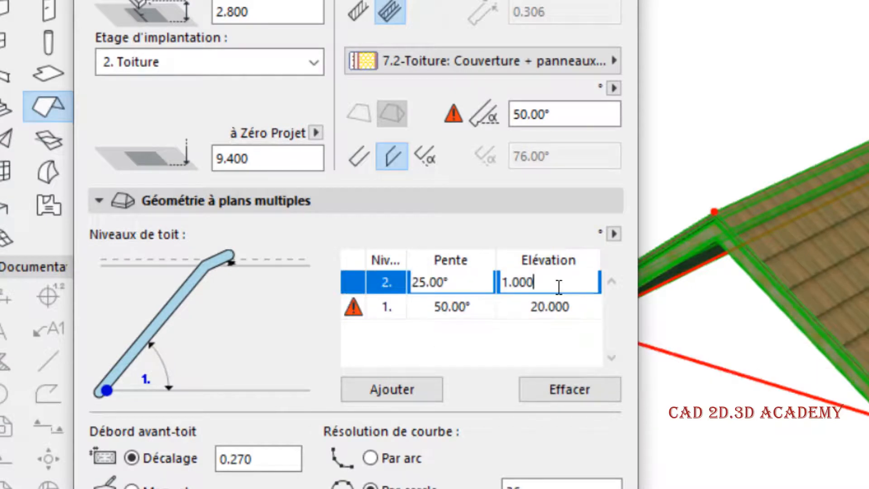
left_click_drag(559, 287, 478, 287)
type("1.5")
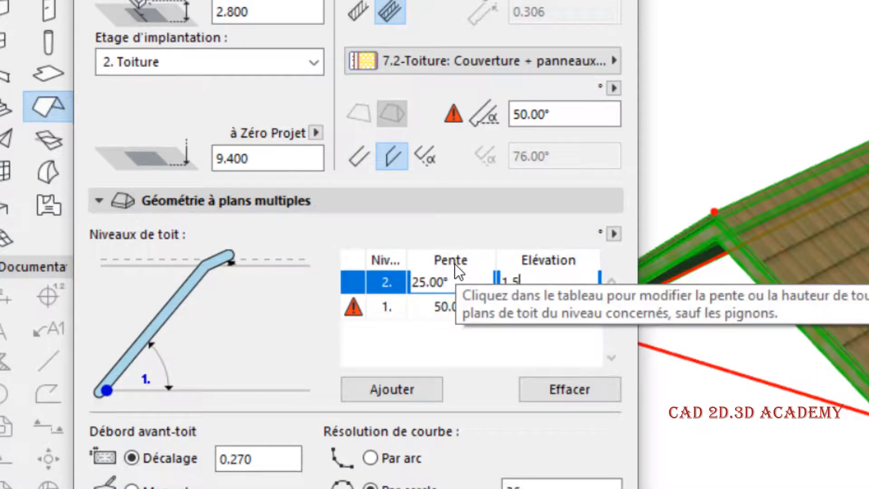
Set the elevation of the gable roof's level 1 to 1 and apply the roof settings
left_click(568, 306)
left_click_drag(570, 307, 437, 313)
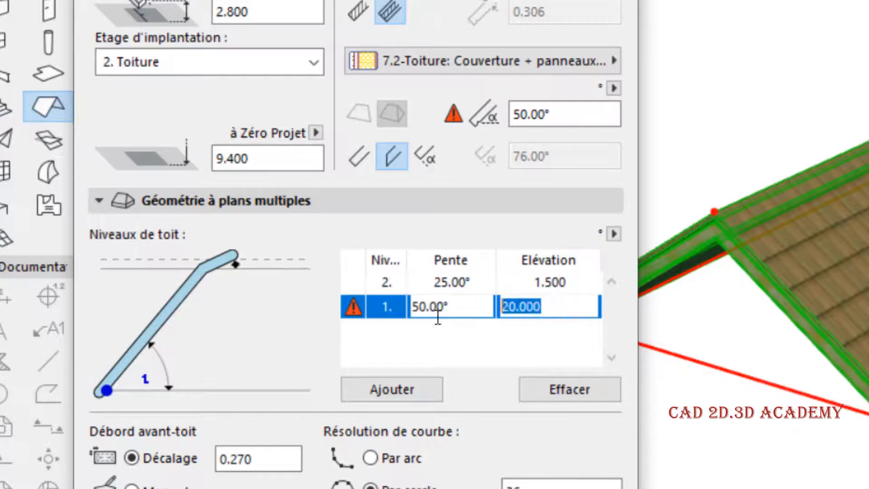
type("1")
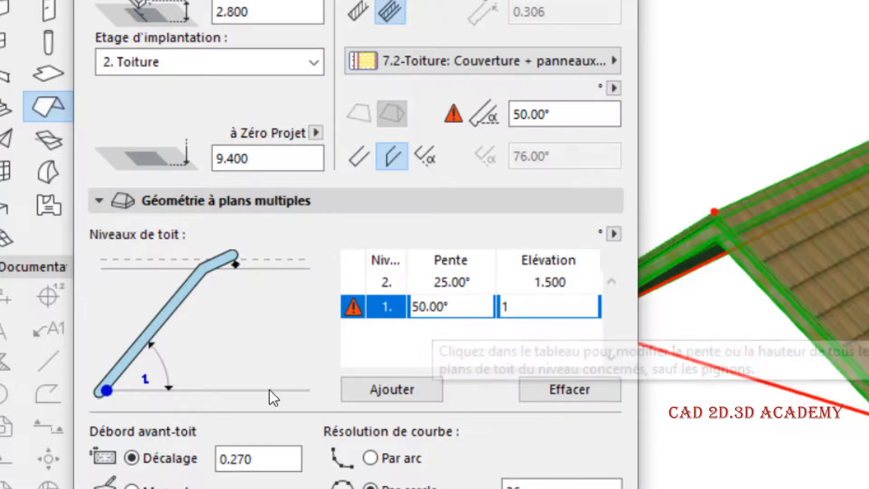
key("Tab")
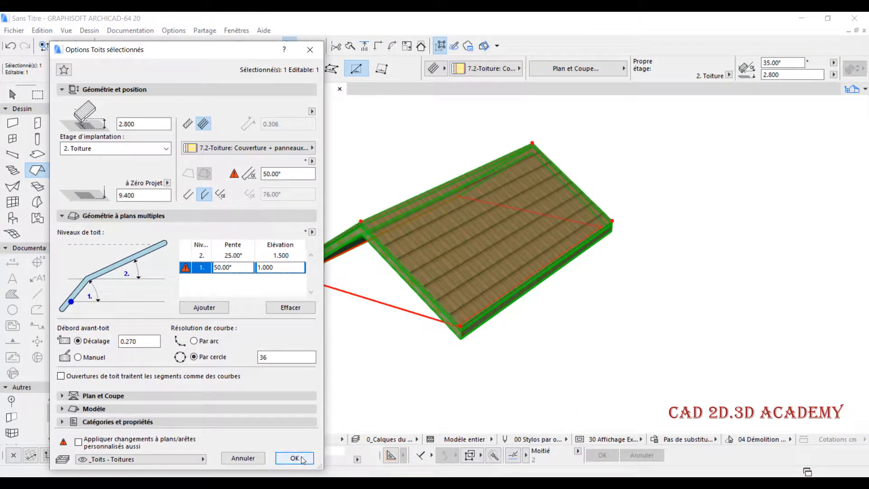
left_click(301, 456)
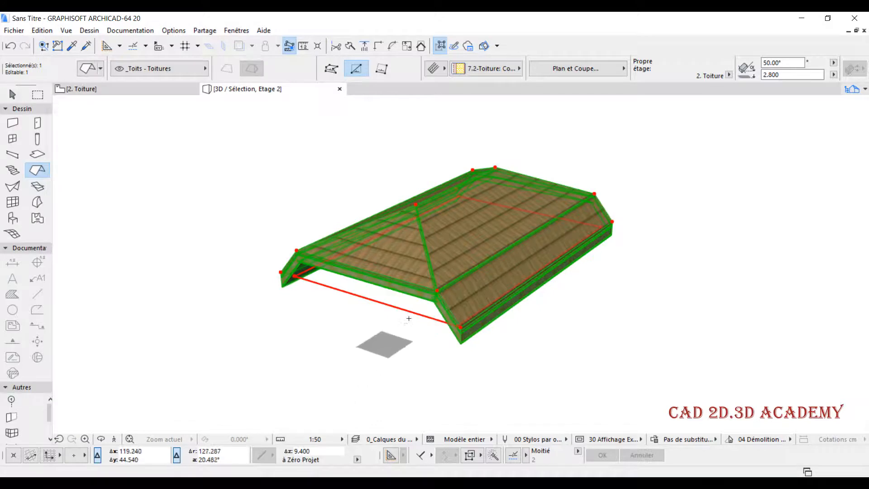
Change the selected two-level roof's structure from composite to basic
middle_click_drag(370, 329, 226, 139, "shift")
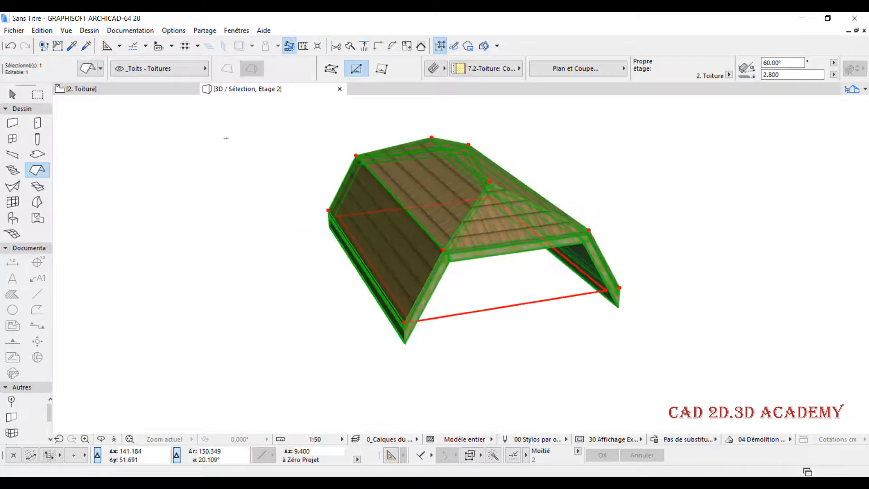
key("ctrl+t")
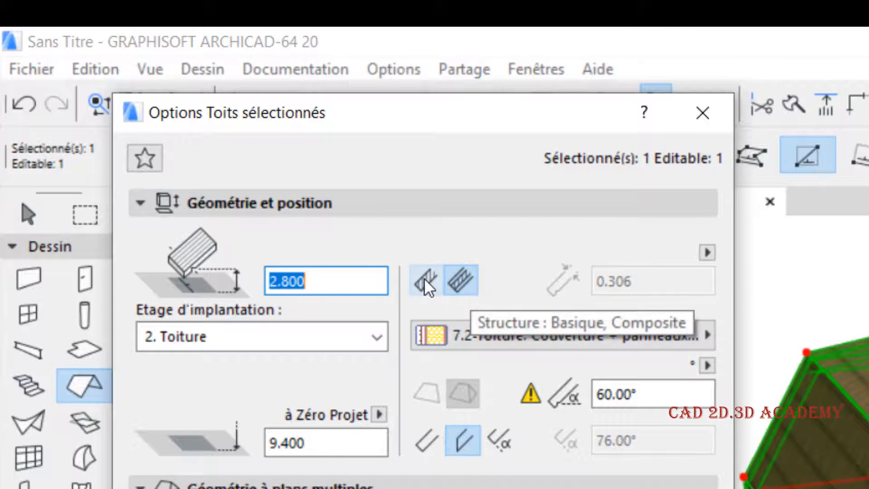
left_click(424, 278)
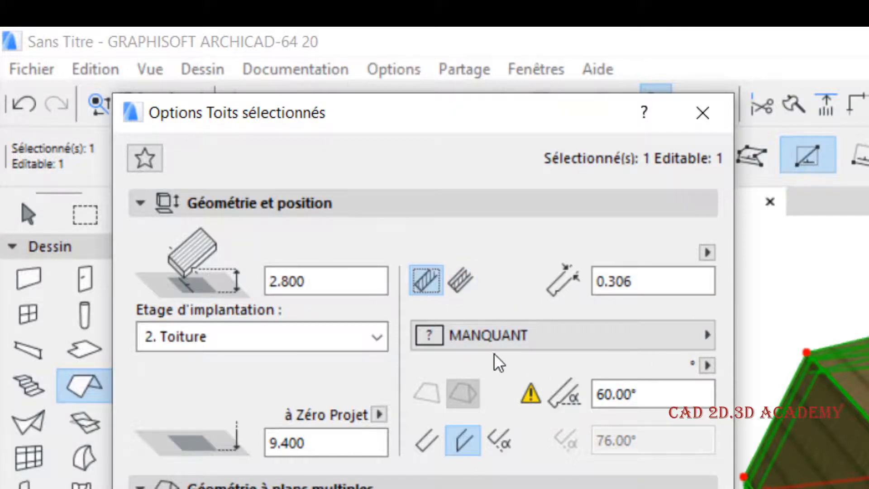
key("Return")
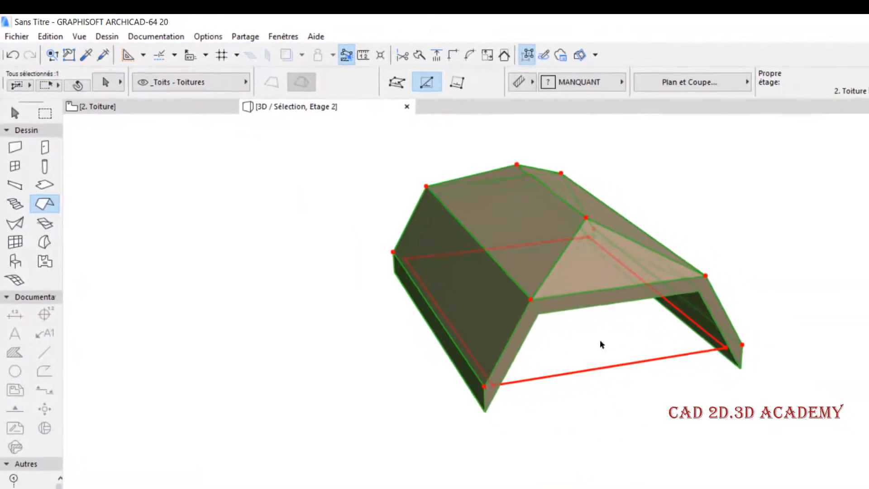
Stretch the ridge end point at one end of the two-level roof to the upper-level corner of that end
middle_click_drag(602, 345, 602, 231, "shift")
middle_click_drag(520, 210, 665, 237, "shift")
scroll(590, 257, "up", 3)
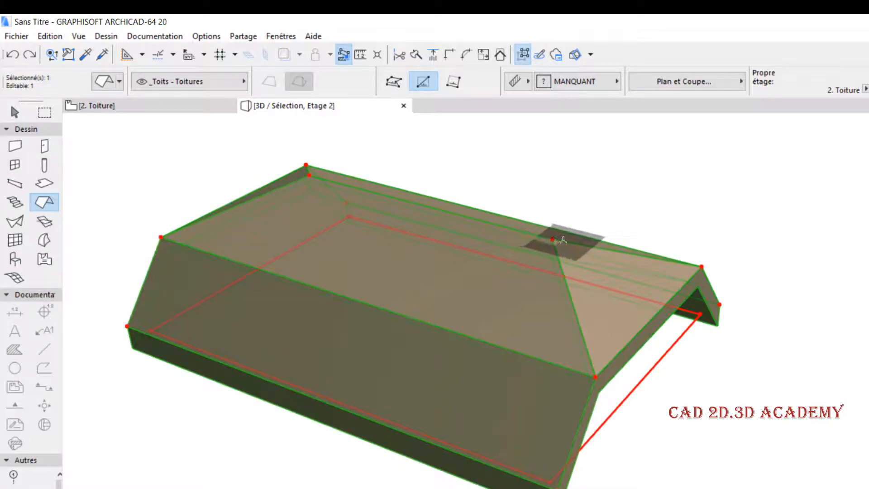
left_click(553, 237)
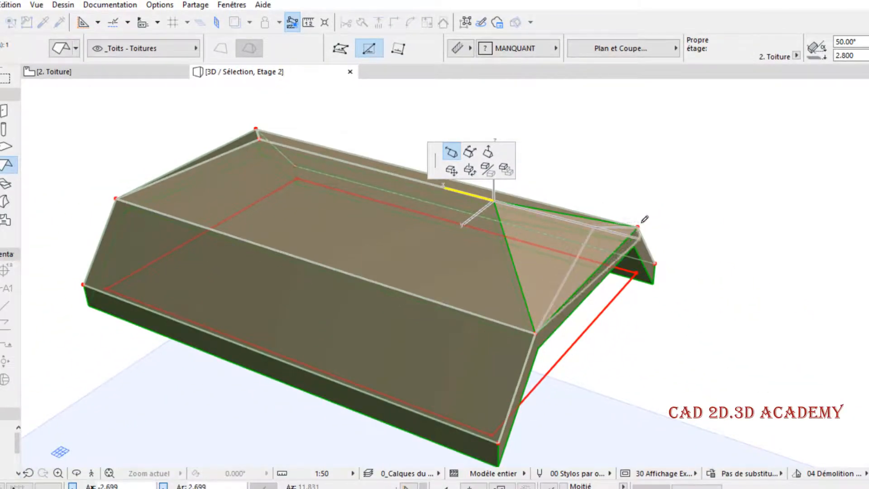
left_click(638, 227)
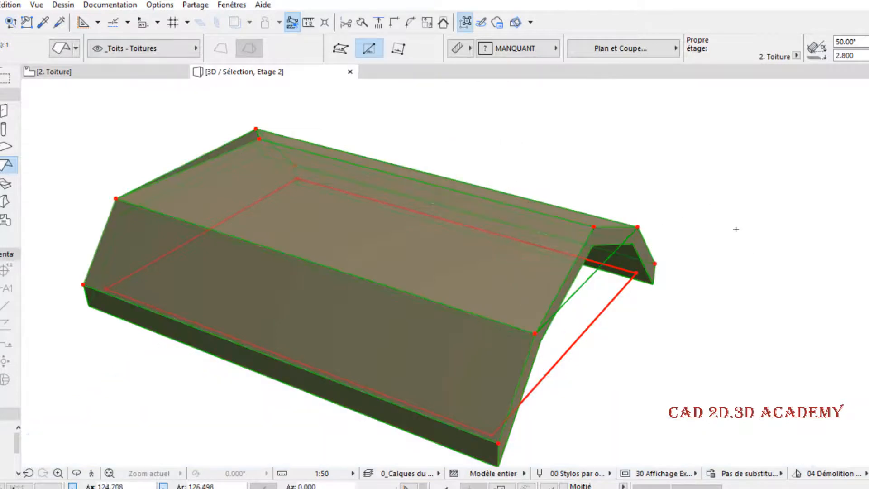
Stretch the ridge end at the opposite side horizontally to that end's upper-level corner and check the roof from several angles
middle_click_drag(735, 229, 620, 220, "shift")
mouse_move(554, 223)
middle_mouse_down("shift")
mouse_move(555, 237)
mouse_move(340, 233)
mouse_move(388, 249)
mouse_move(668, 257)
mouse_move(596, 225)
middle_mouse_up("shift")
left_click(489, 178)
left_click(489, 178)
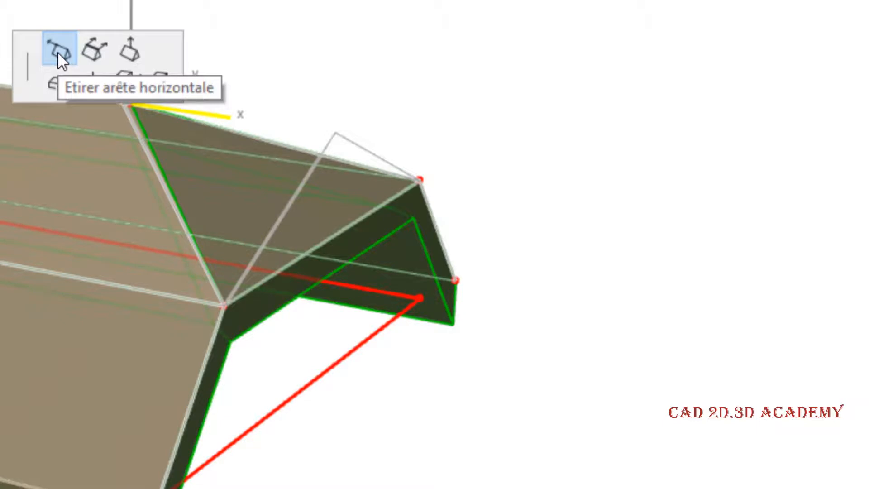
left_click(58, 52)
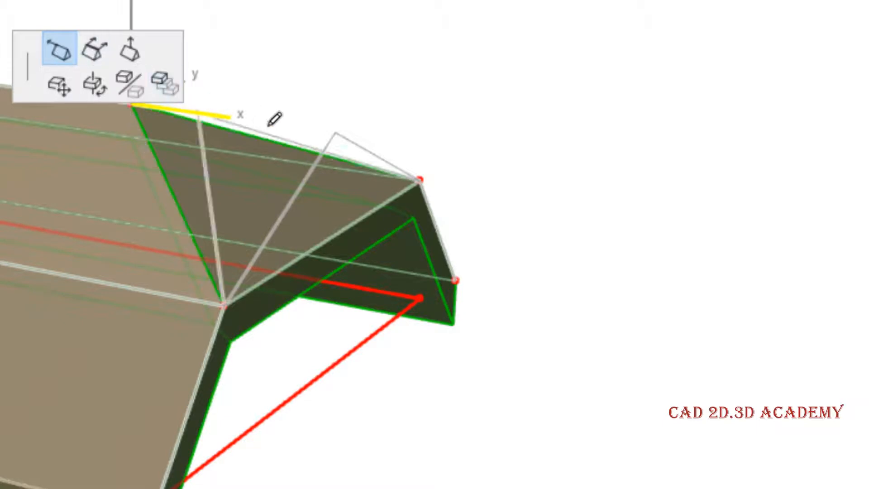
left_click(415, 177)
middle_click_drag(478, 116, 450, 63, "shift")
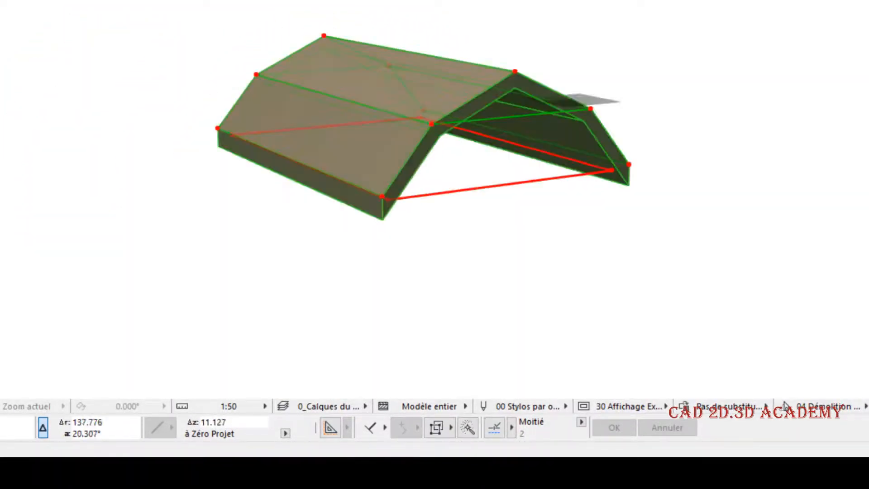
middle_click_drag(571, 161, 598, 196, "shift")
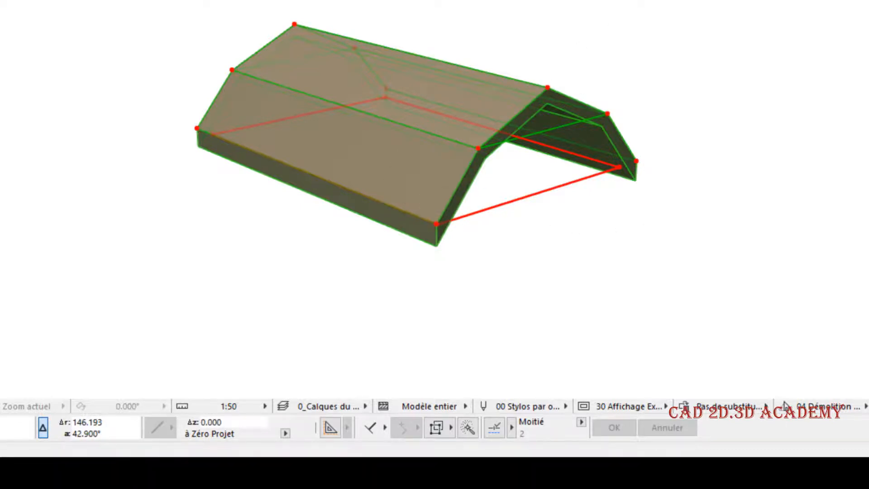
scroll(500, 142, "down", 3)
scroll(507, 142, "up", 4)
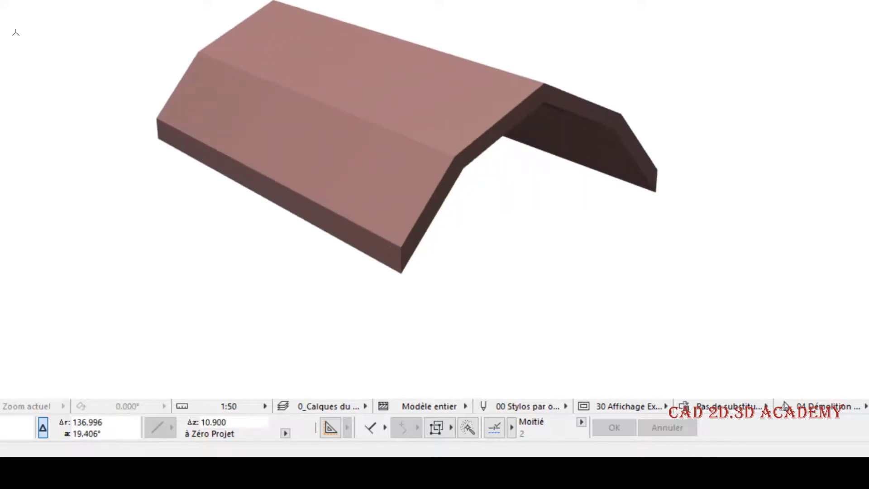
In the floor plan, draw a large rectangular gable roof beside the existing one and a narrower perpendicular gable roof overlapping its long edge
key("F2")
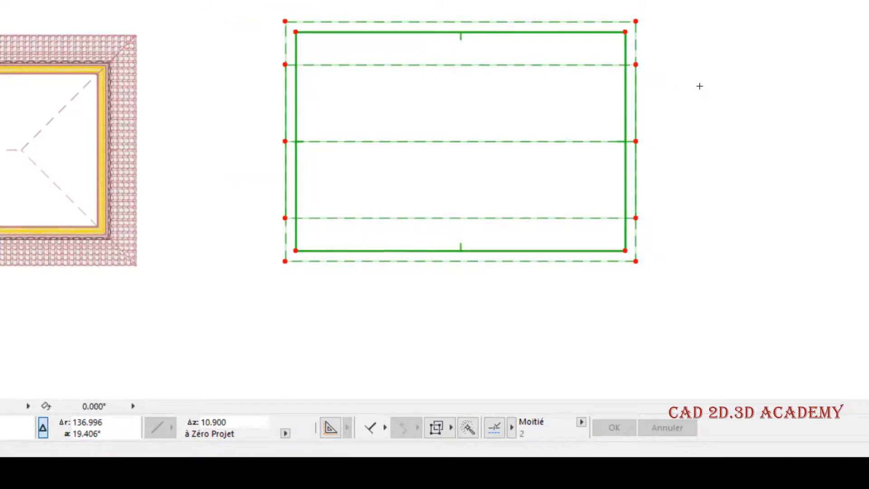
middle_click_drag(653, 97, 435, 139)
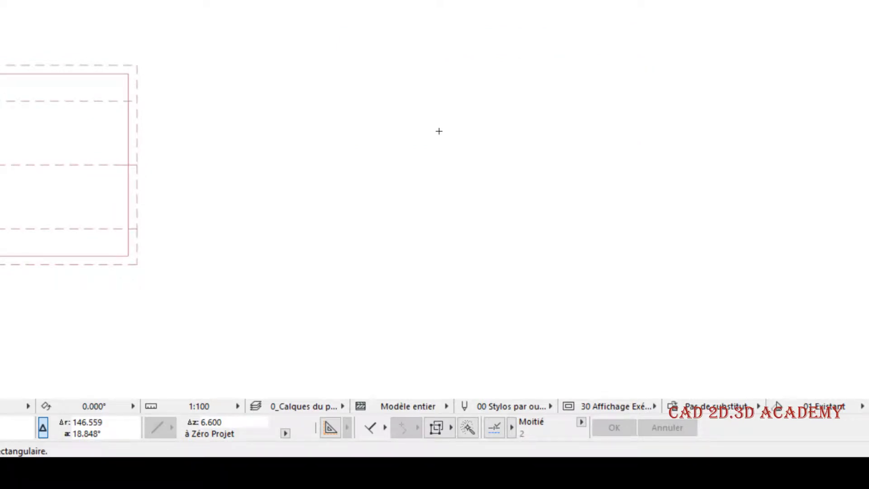
scroll(670, 350, "down", 1)
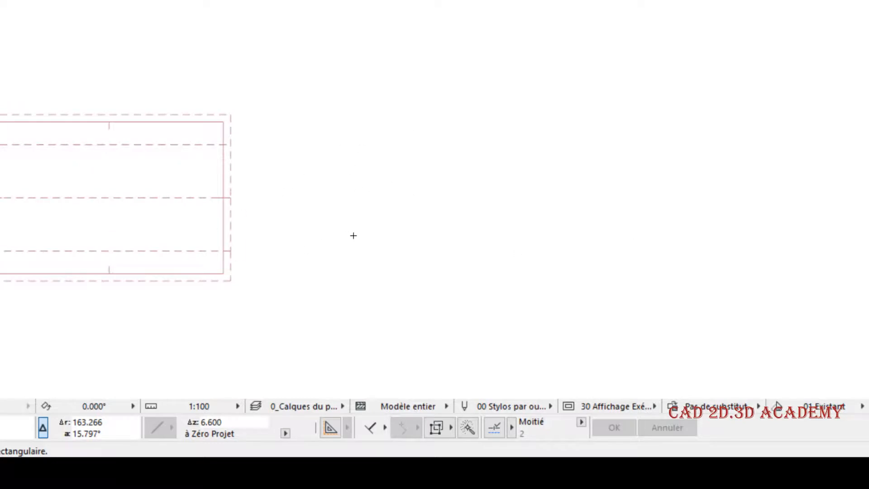
left_click(365, 250)
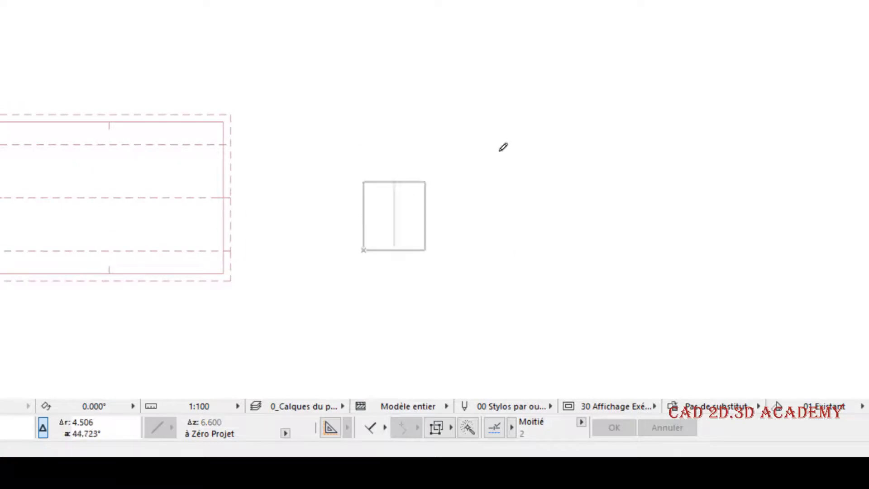
left_click(628, 103)
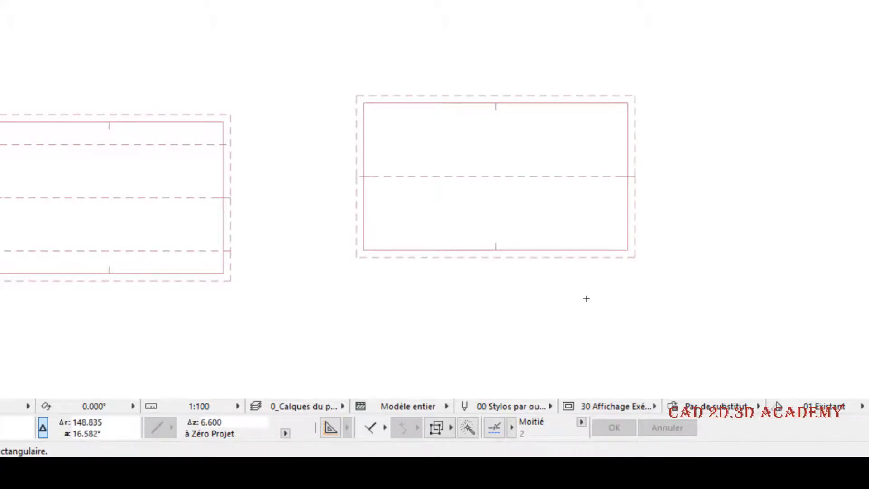
left_click(571, 301)
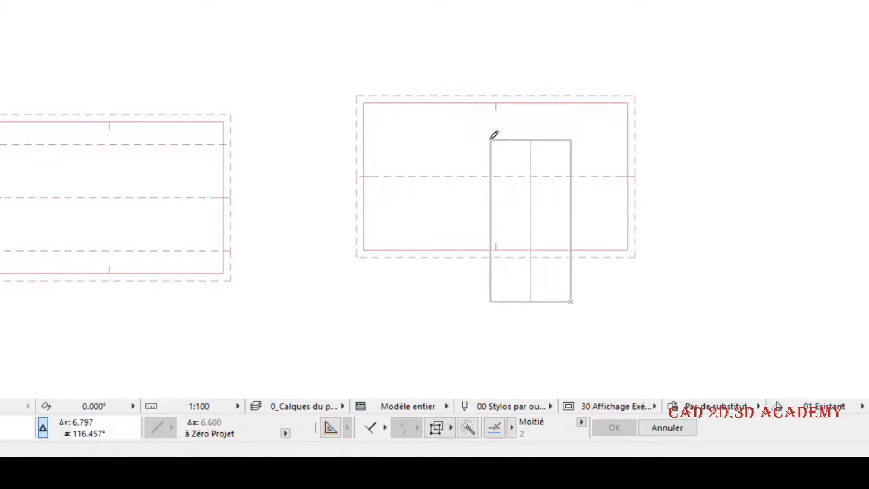
left_click(490, 138)
Select the two new overlapping gable roofs and show only them in the 3D view
key("ctrl+a")
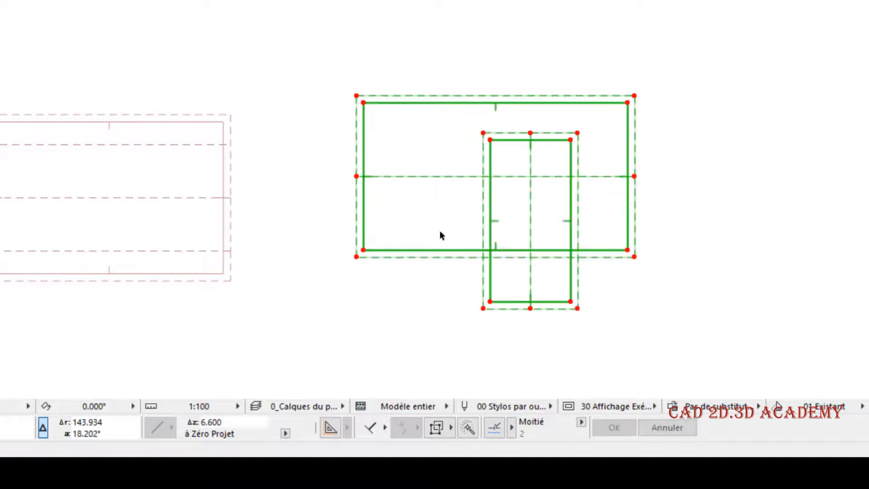
right_click(738, 43)
left_click(762, 303)
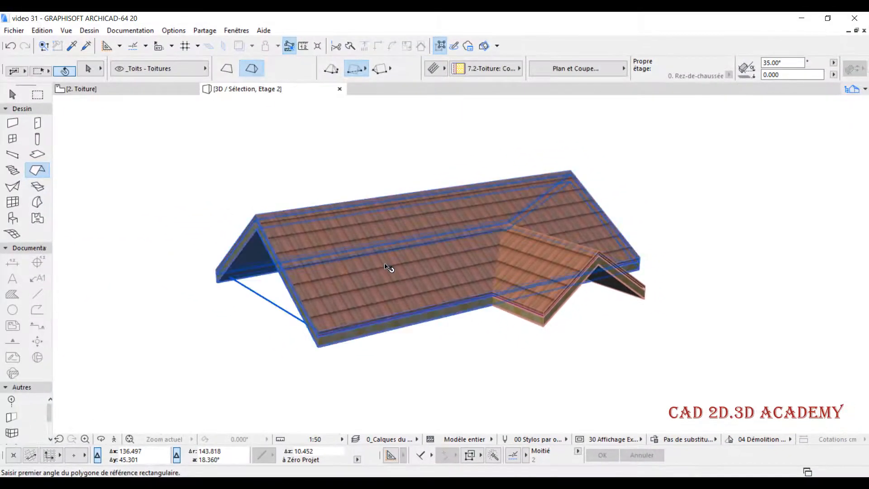
Set the slope of the large main gable roof to 40°
left_click(324, 172, "shift")
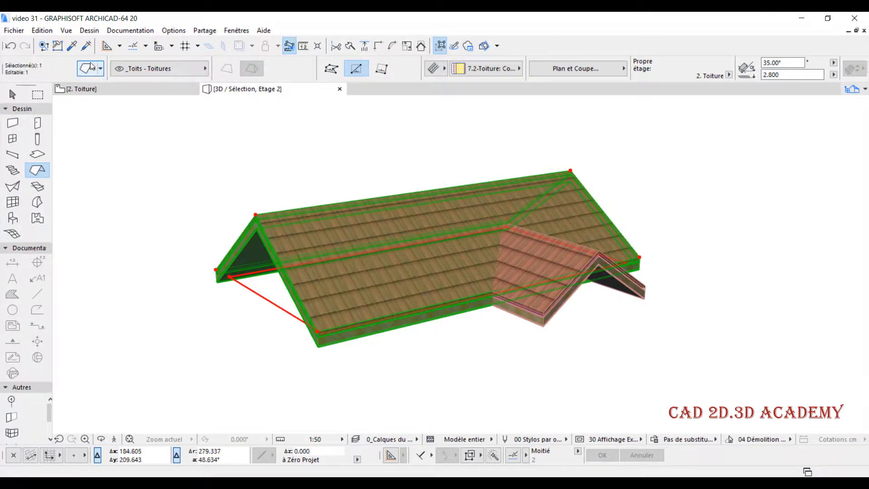
key("ctrl+t")
left_click_drag(284, 175, 214, 177)
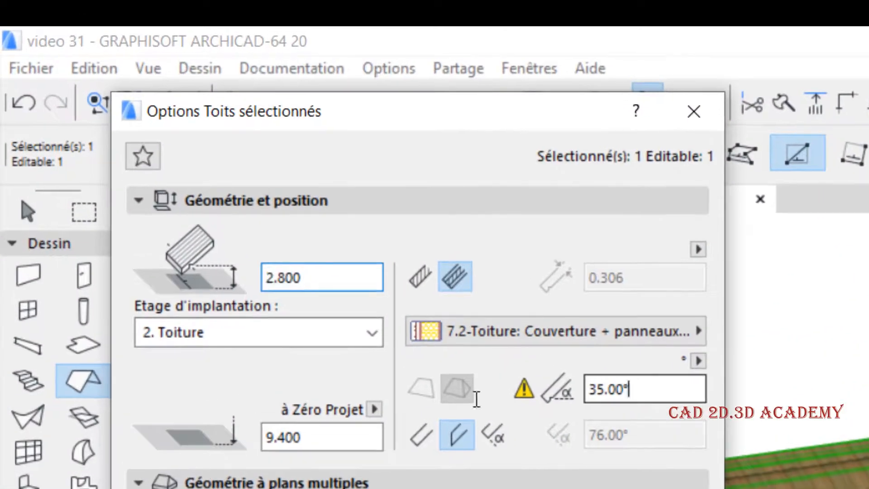
mouse_move(524, 388)
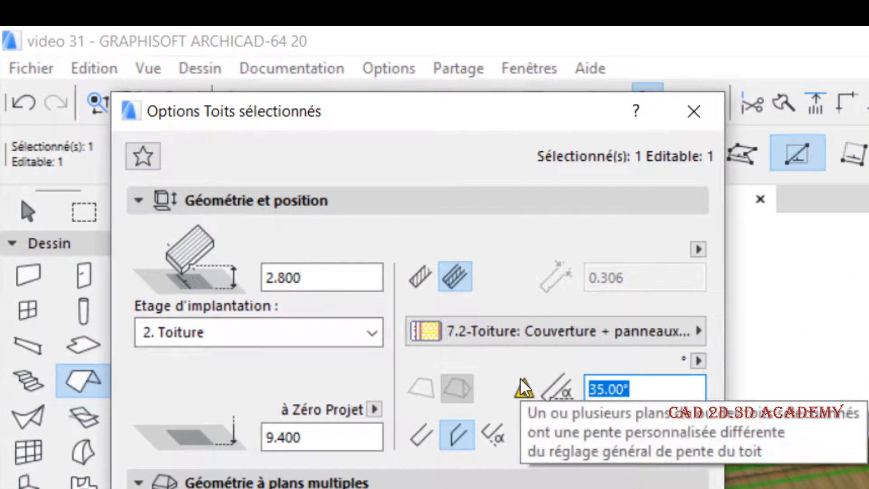
type("40")
key("Return")
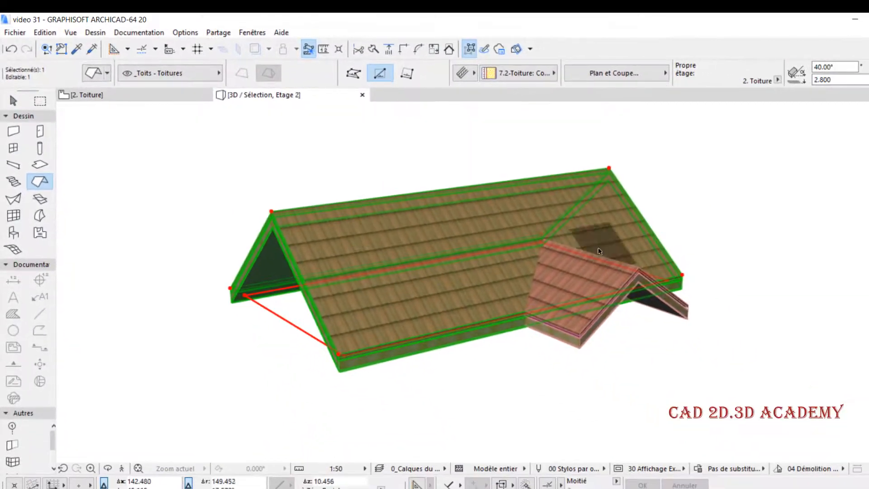
Set the slope of the smaller intersecting gable roof to 40° as well
middle_click_drag(598, 252, 559, 256, "shift")
key("Escape")
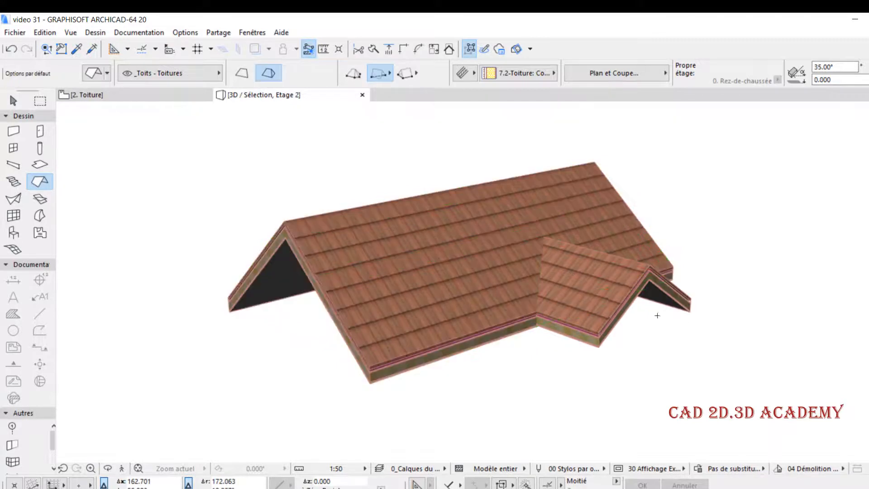
left_click(632, 297, "shift")
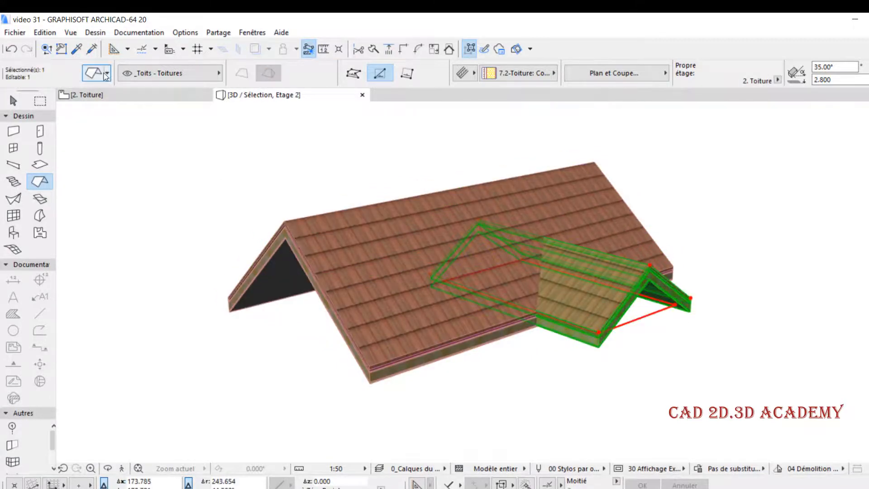
key("ctrl+t")
left_click_drag(302, 186, 237, 185)
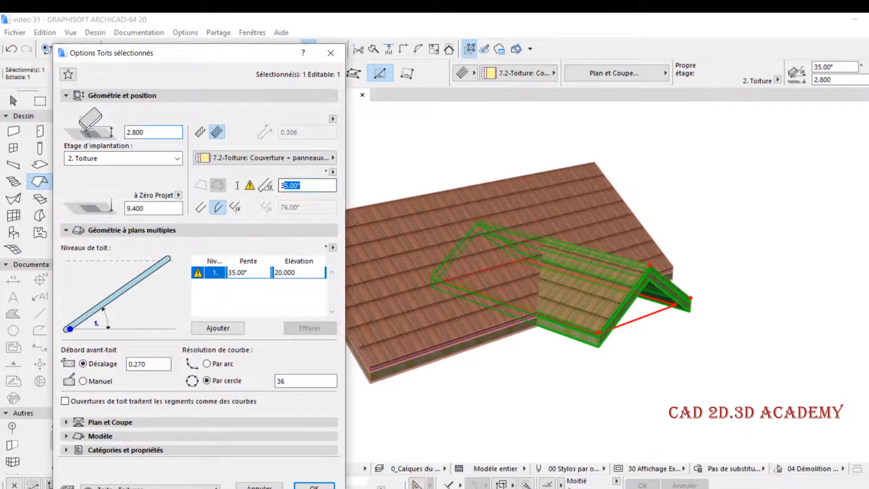
type("50")
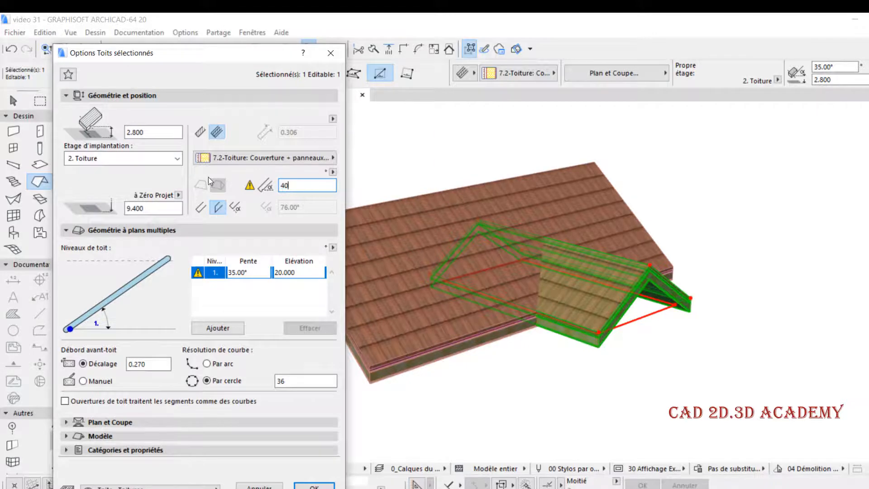
key("Return")
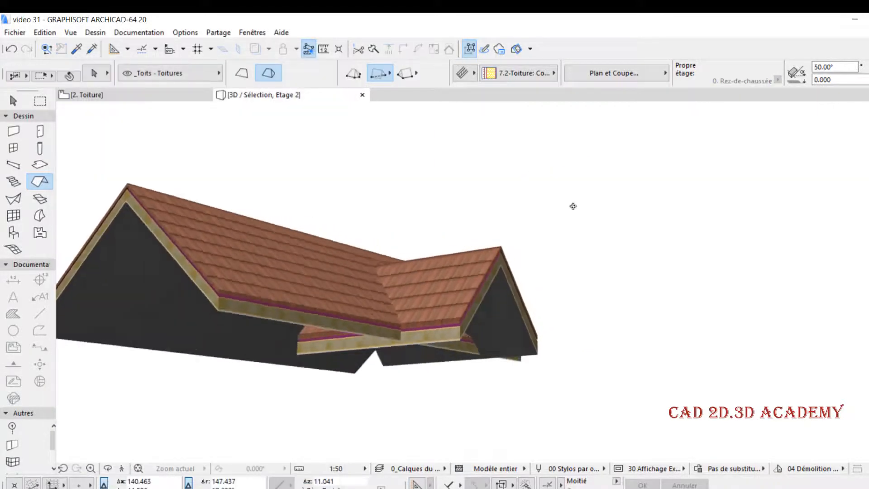
Turn on the display of the roofs' cutting bodies (Corps de coupe) in 3D and examine where the two gable roofs overlap
mouse_move(573, 206)
middle_mouse_down("shift")
mouse_move(752, 208)
mouse_move(858, 245)
mouse_move(647, 290)
mouse_move(543, 253)
mouse_move(466, 258)
mouse_move(504, 274)
middle_mouse_up("shift")
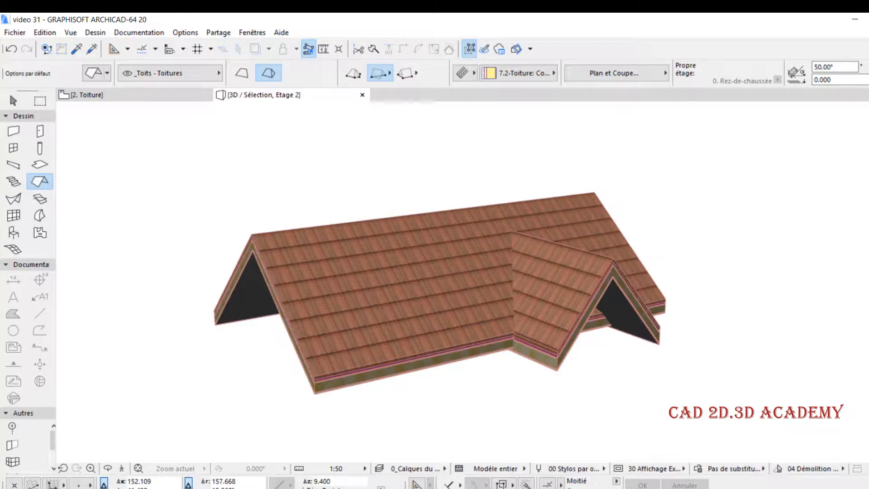
middle_click_drag(555, 257, 549, 258)
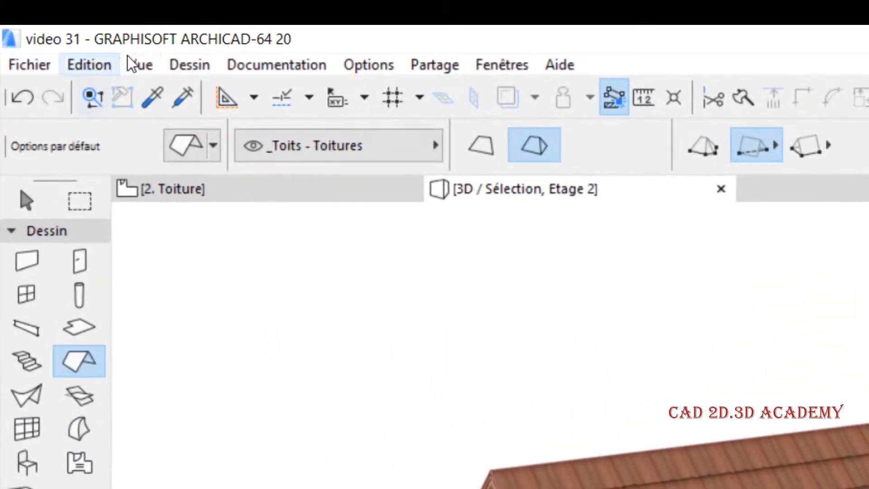
left_click(138, 57)
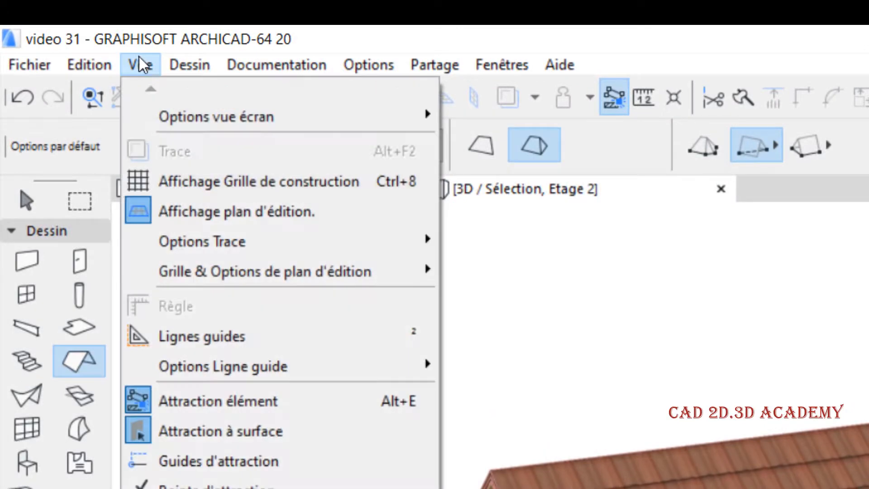
mouse_move(209, 117)
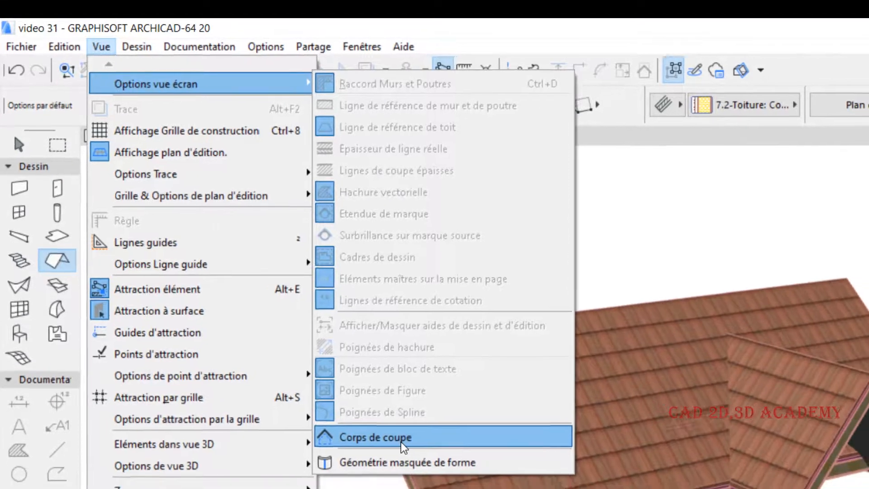
left_click(411, 453)
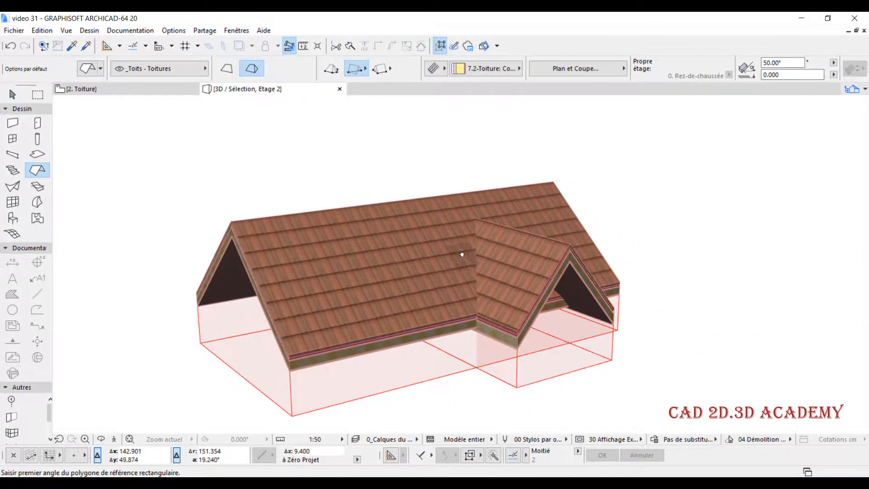
middle_click_drag(462, 254, 452, 202)
scroll(502, 278, "up", 2)
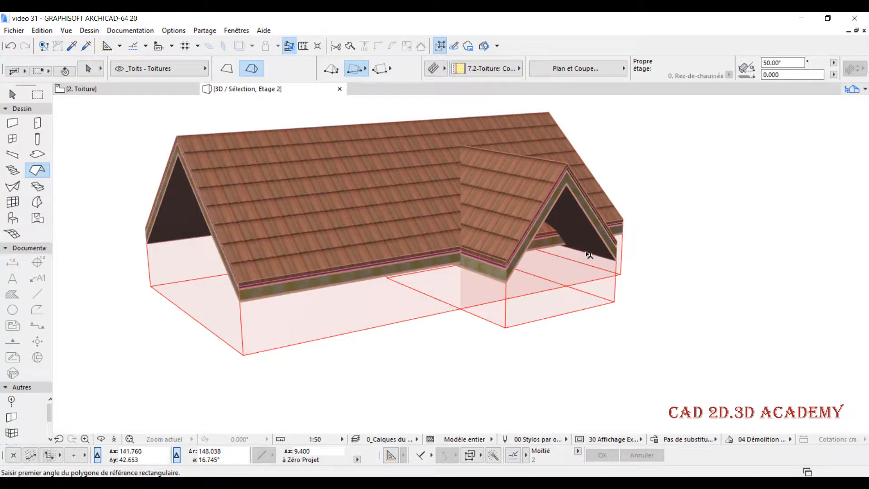
middle_click_drag(589, 255, 462, 295, "shift")
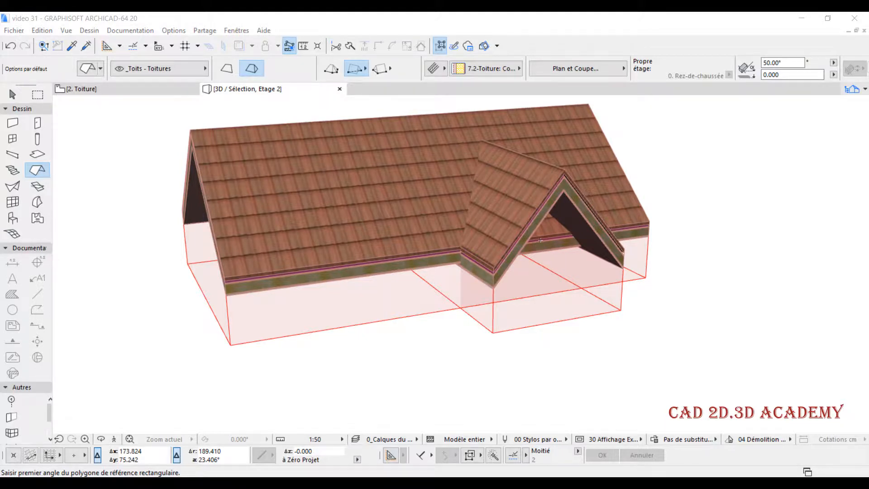
middle_click_drag(540, 240, 602, 239, "shift")
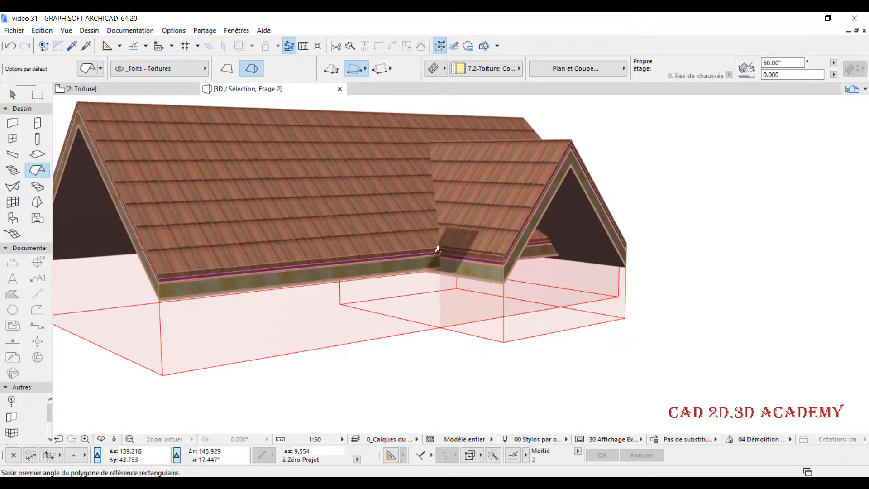
middle_click_drag(408, 246, 536, 252)
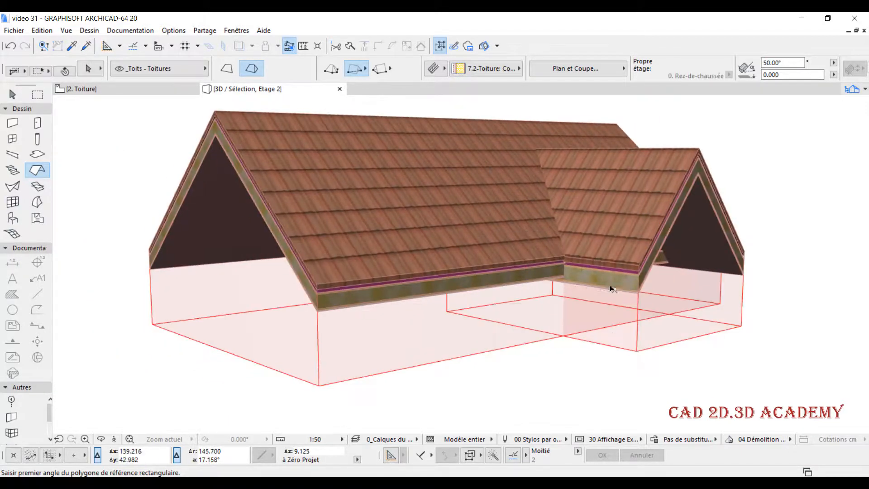
middle_click_drag(604, 340, 557, 307, "shift")
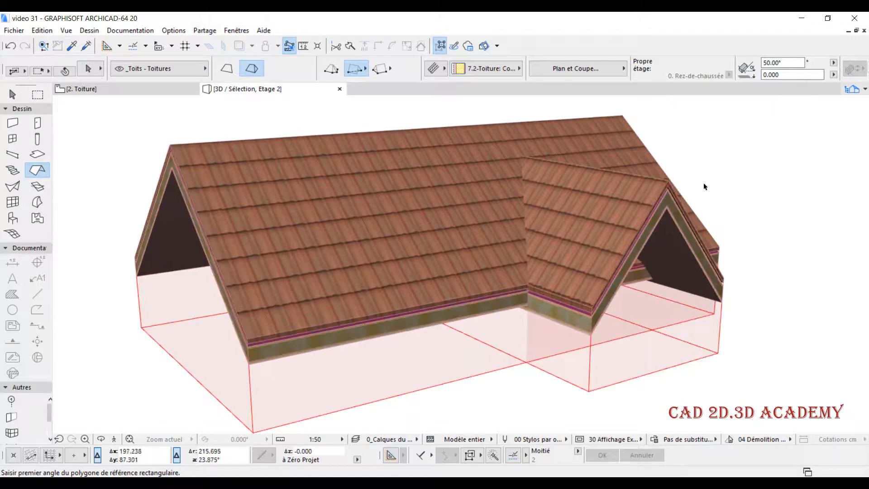
Select both gable roofs and trim them to each other using the roofs of the current selection, leaving them deselected
left_click(664, 140, "shift")
middle_click_drag(664, 140, 549, 149, "shift")
left_click(561, 252)
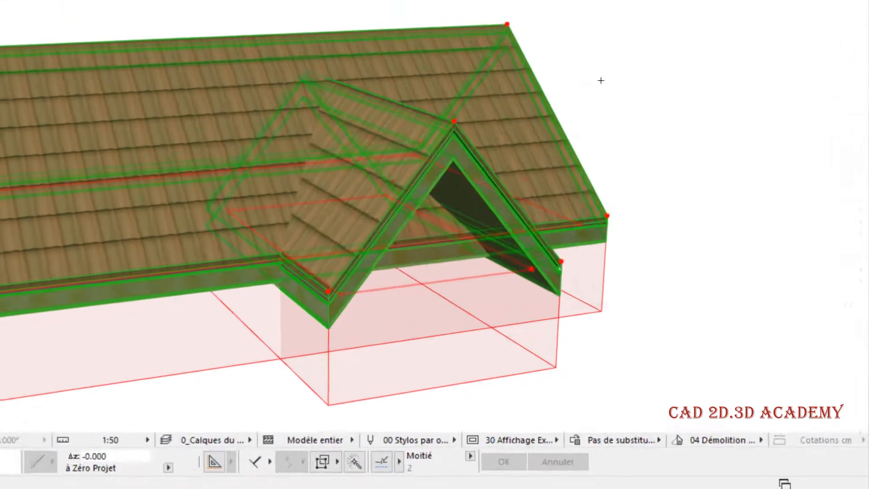
right_click(658, 265)
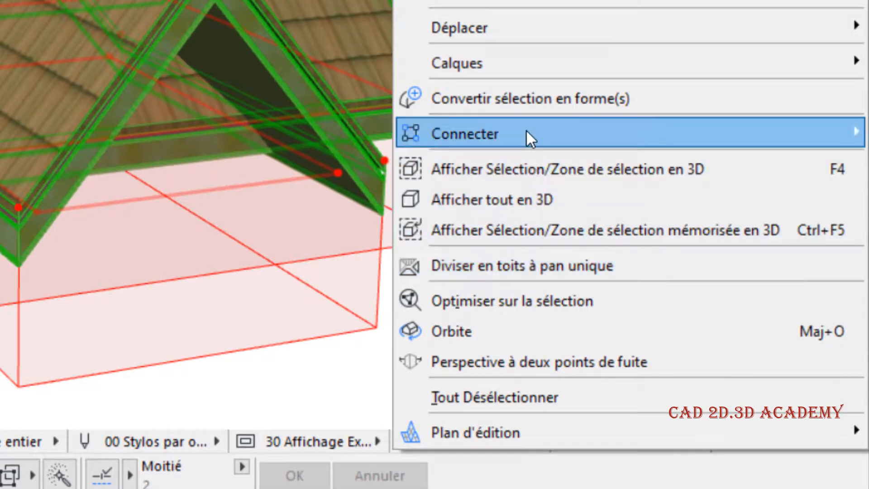
mouse_move(526, 130)
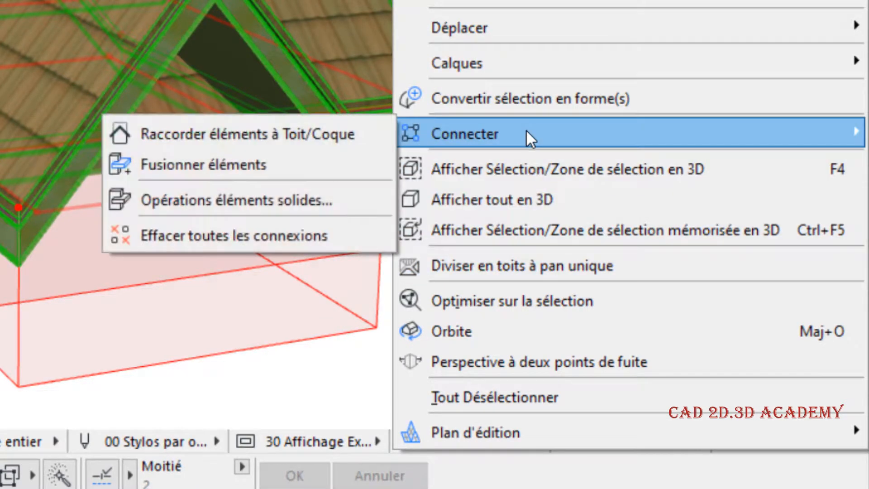
left_click(267, 134)
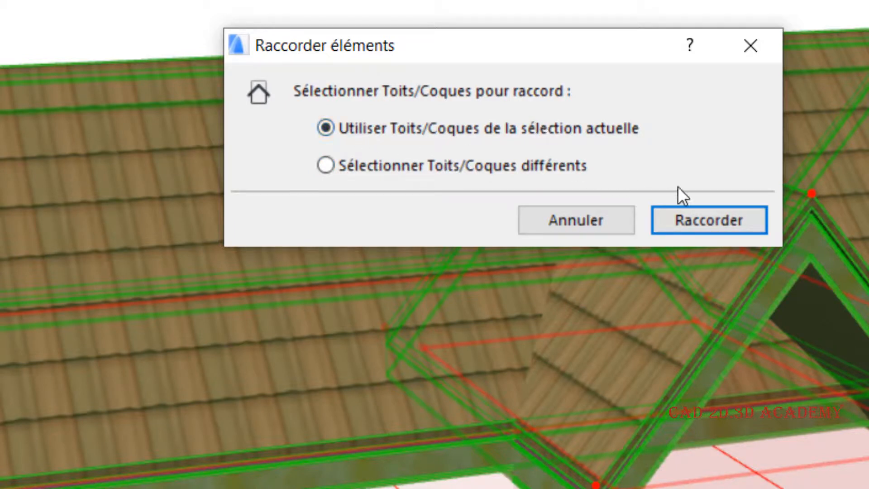
left_click(702, 217)
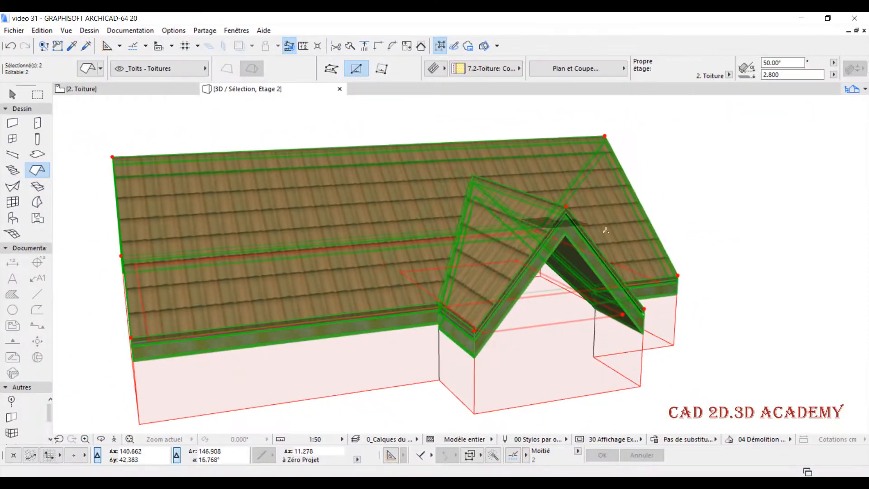
middle_click_drag(606, 229, 517, 106, "shift")
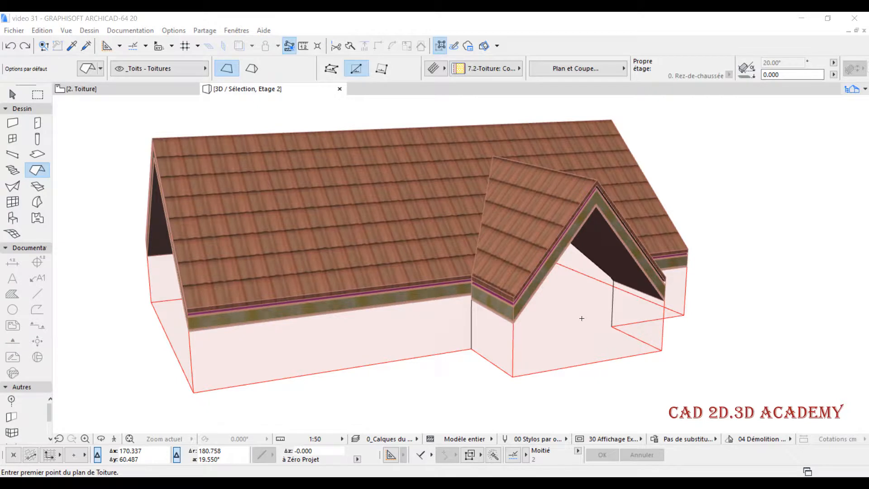
key("Escape")
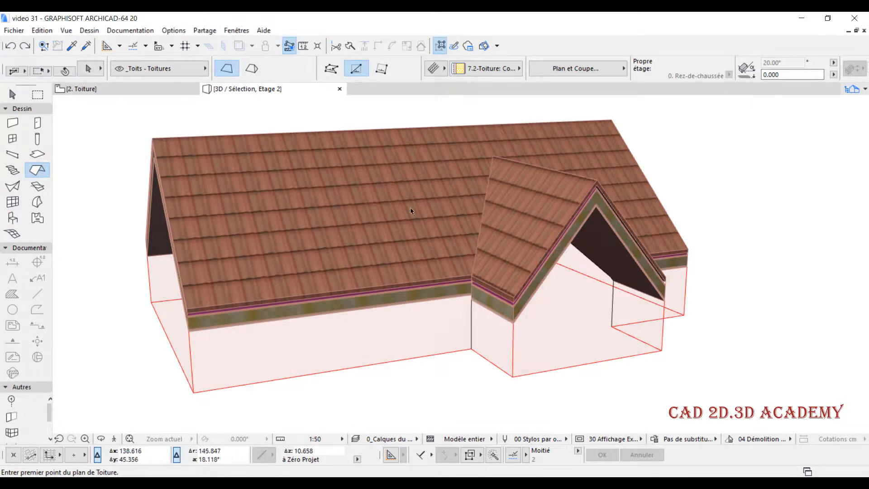
In the floor plan, move the smaller gable roof about 1.47 m to the left along the main roof's long edge
left_click(565, 217)
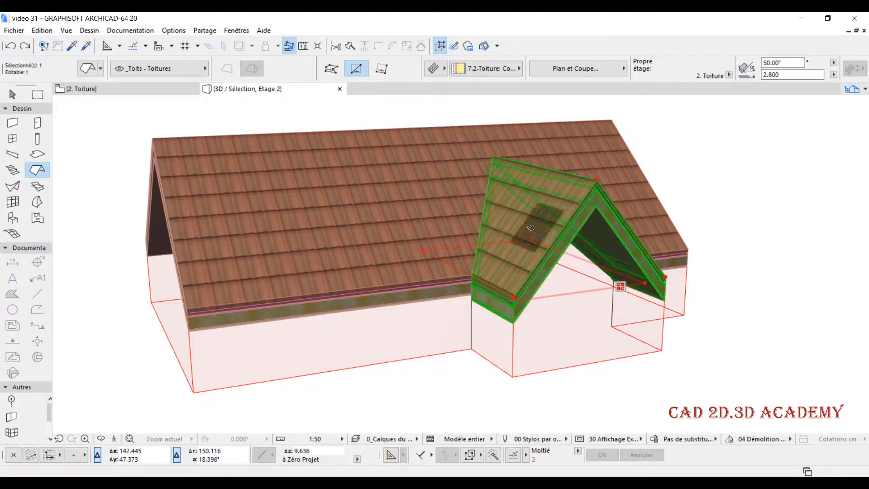
left_click(146, 88)
key("Escape")
scroll(502, 306, "up", 3)
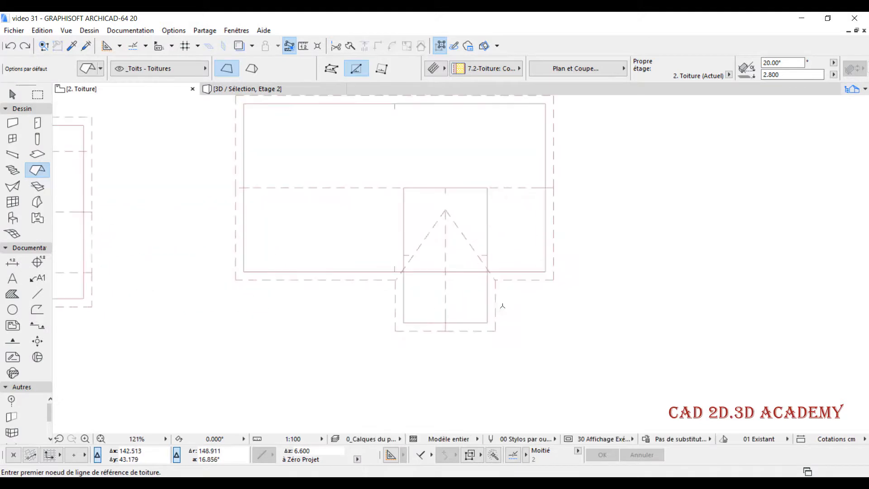
middle_click_drag(521, 306, 570, 303)
left_click(491, 334, "shift")
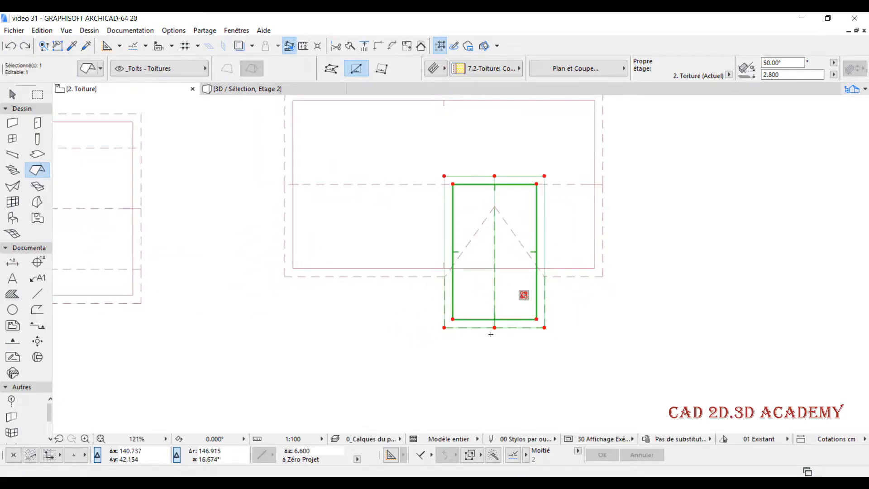
key("ctrl+d")
left_click(489, 298)
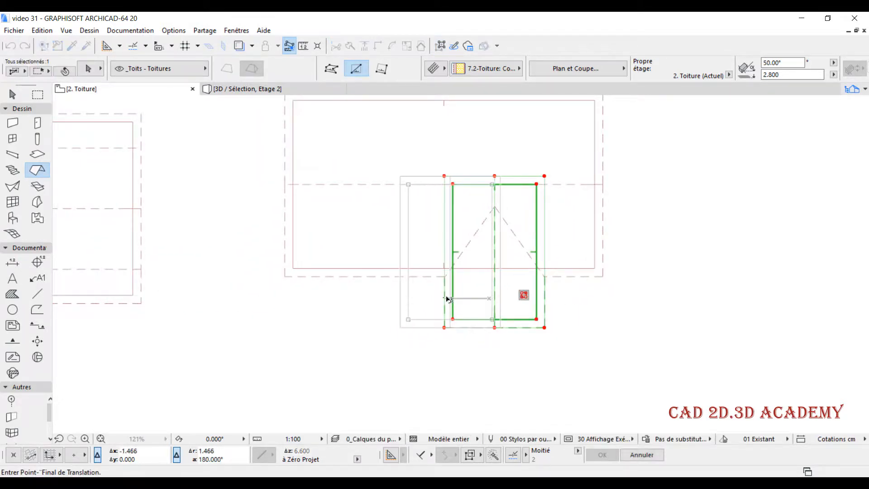
left_click(445, 298)
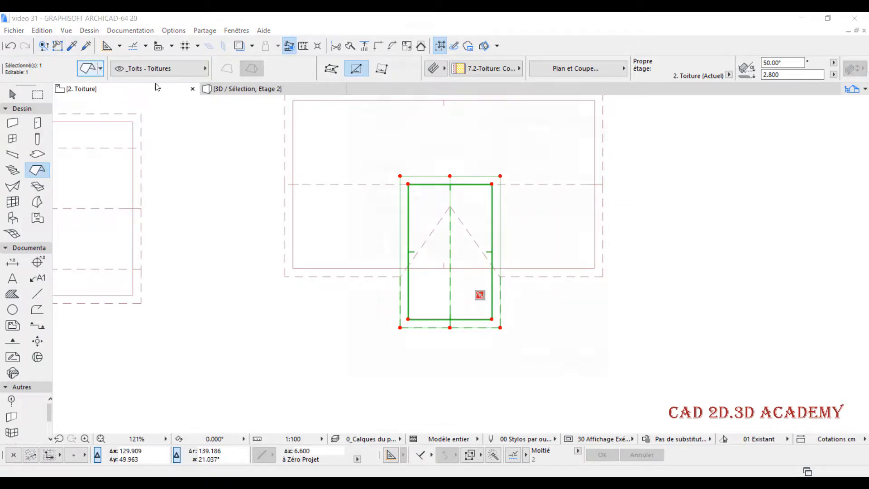
left_click(607, 22)
key("Escape")
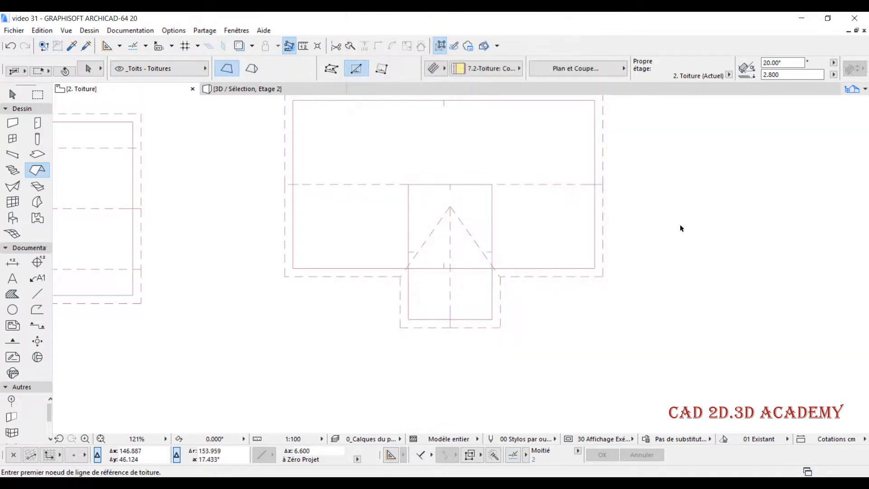
Select both connected gable roofs in the floor plan, show only them in 3D, and clear the selection
left_click_drag(683, 215, 480, 308, "shift")
right_click(677, 288)
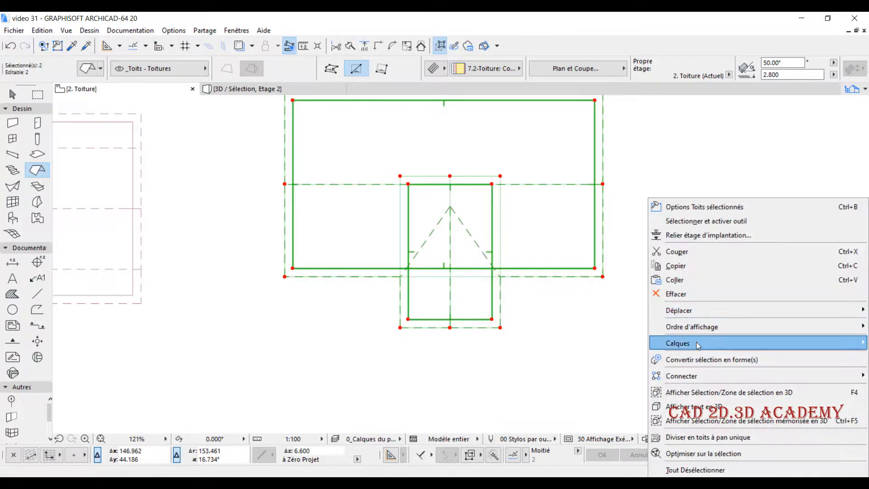
left_click(722, 393)
middle_click_drag(497, 274, 521, 281, "shift")
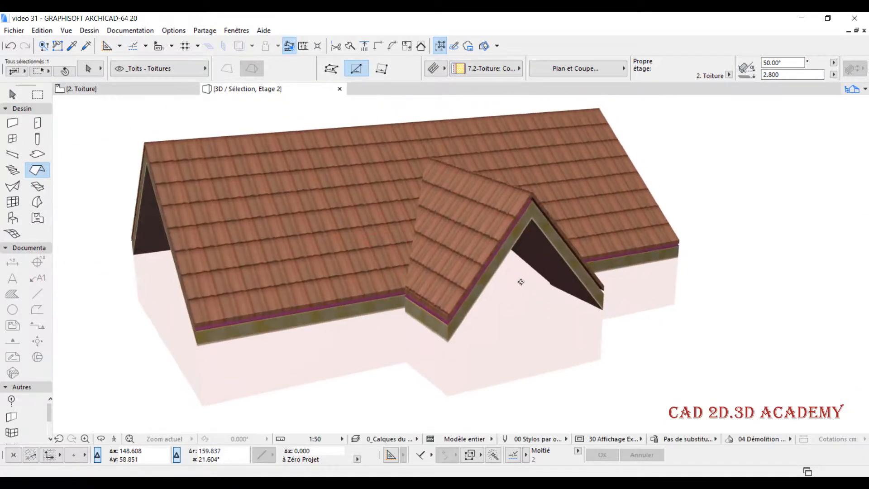
key("Escape")
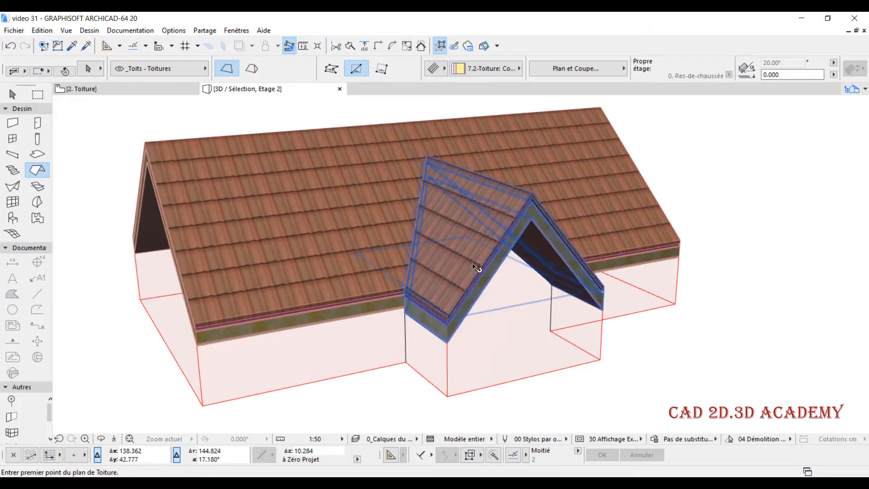
Set the smaller gable roof's height above its home story, 2. Toiture, to 2.4
left_click(475, 268, "shift")
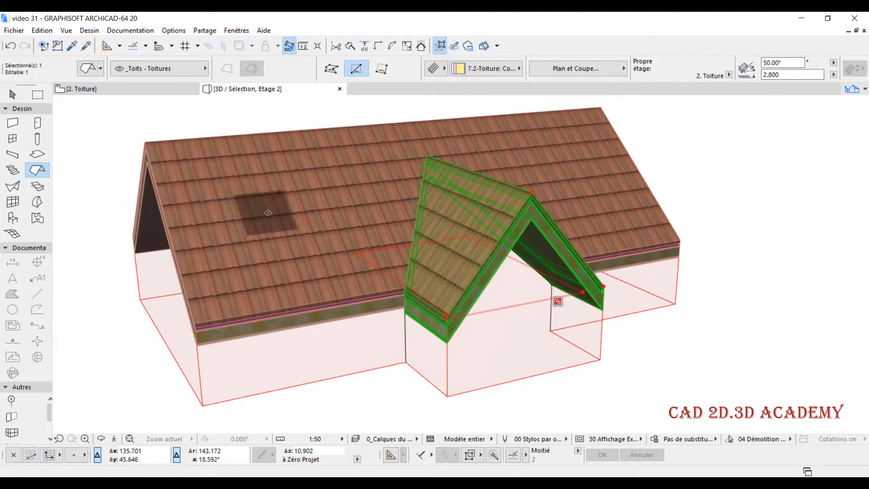
key("ctrl+t")
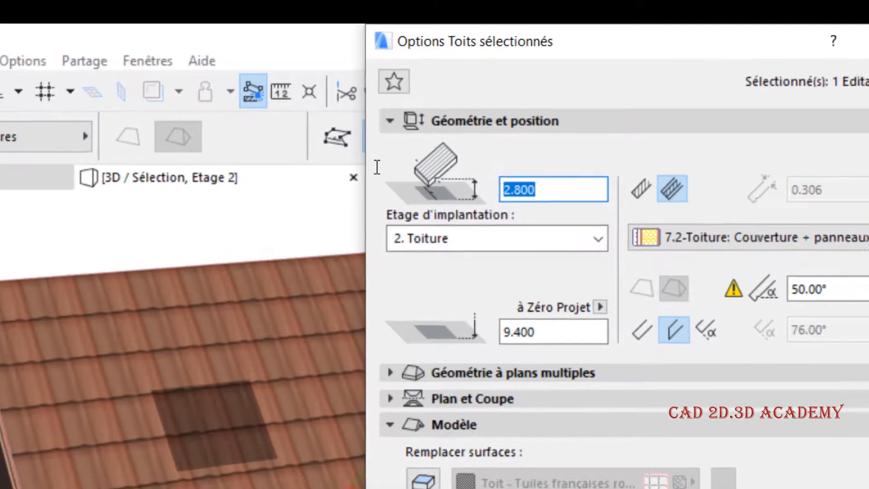
type("2.4")
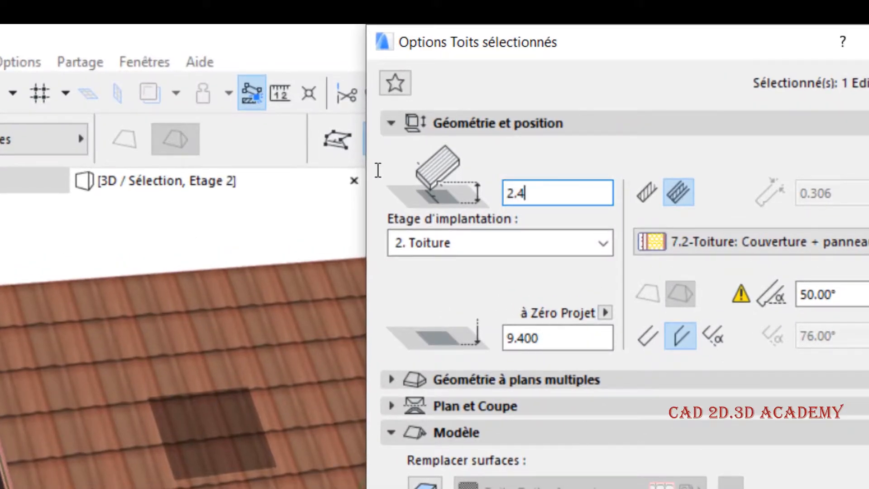
key("Return")
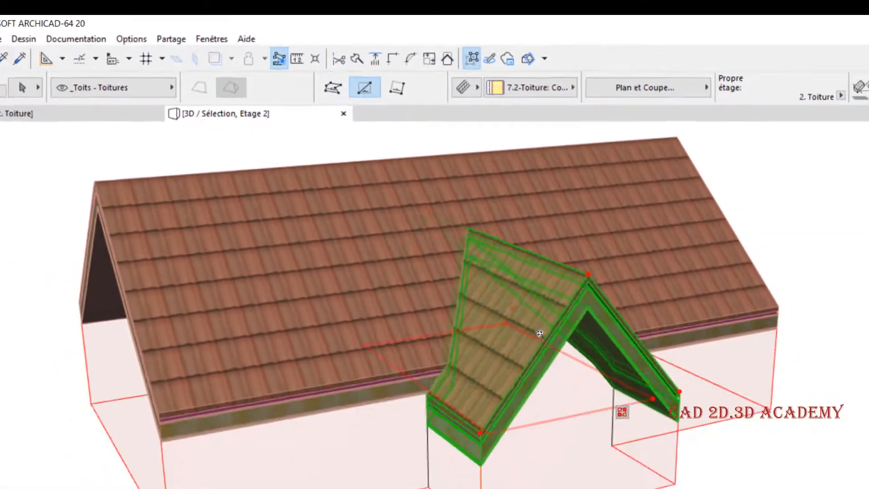
Set the smaller gable roof's cutting body (Corps de découpe) to Ligne de référence vers le bas in its model settings
middle_click_drag(488, 255, 486, 287, "shift")
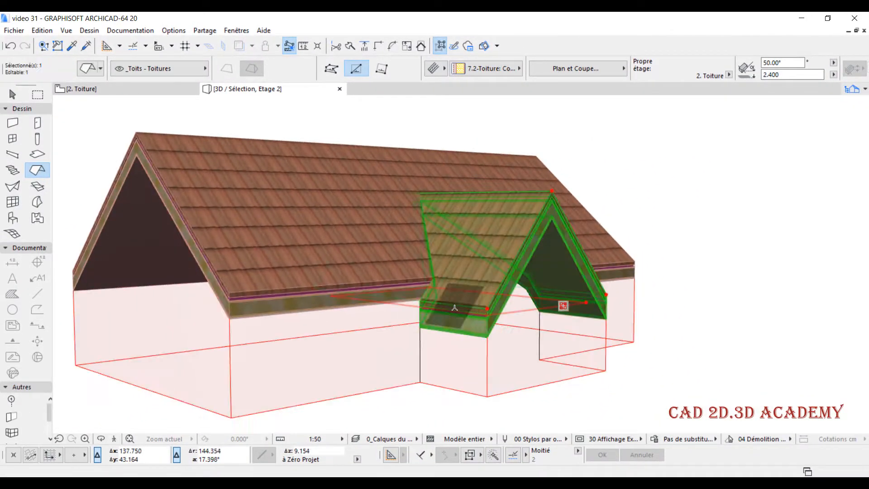
scroll(443, 252, "up", 5)
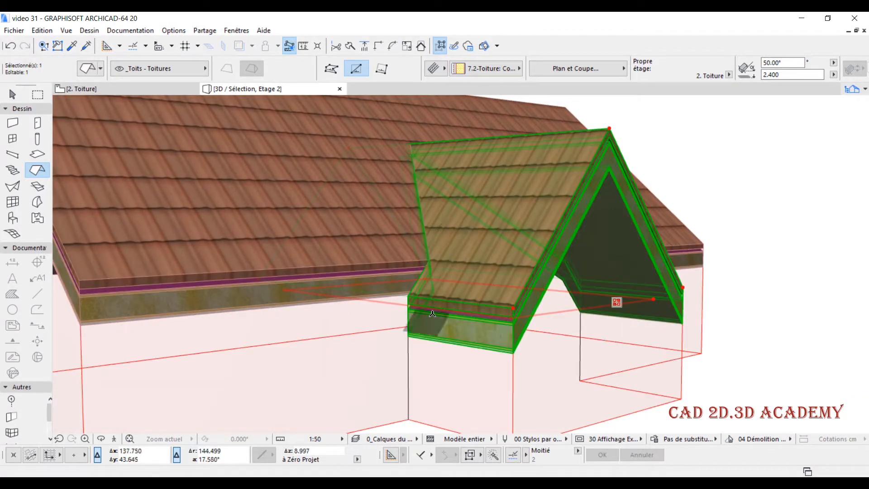
scroll(421, 312, "up", 4)
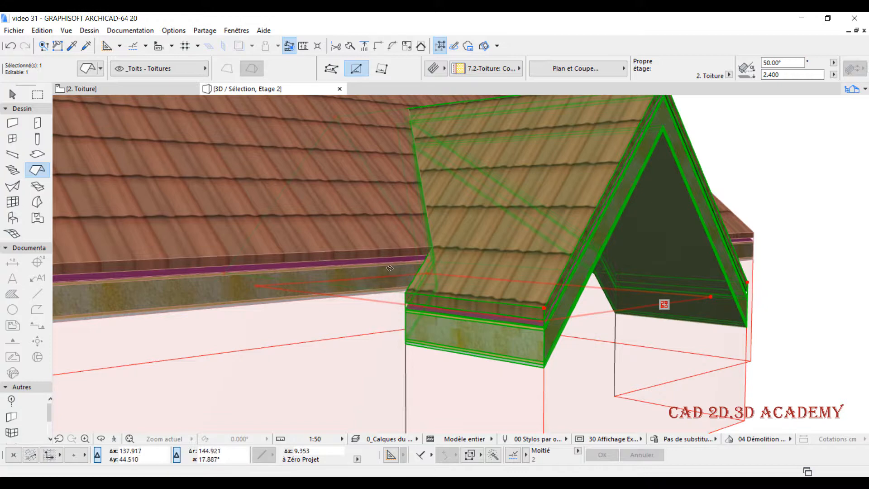
middle_click_drag(411, 296, 462, 274, "shift")
scroll(462, 274, "down", 8)
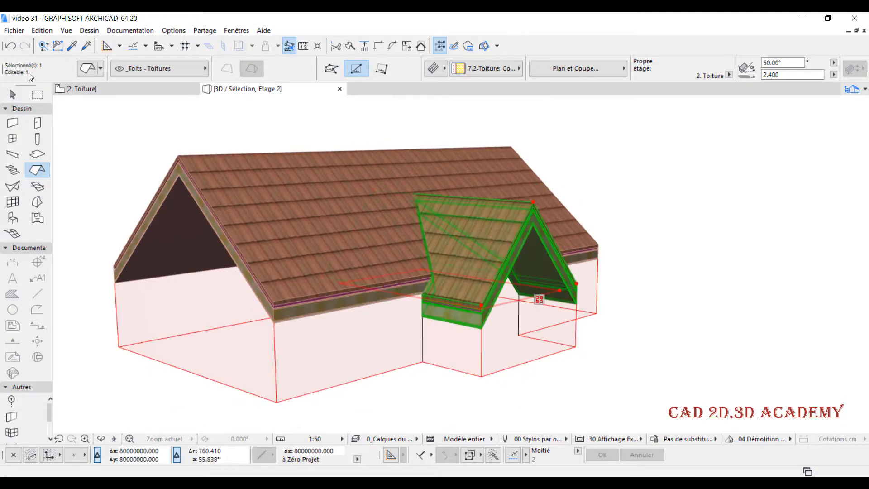
left_click(86, 69)
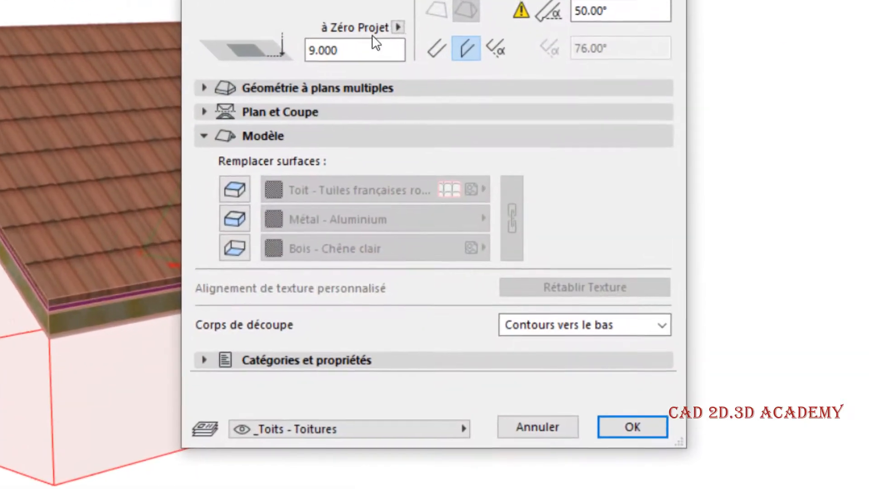
left_click(267, 137)
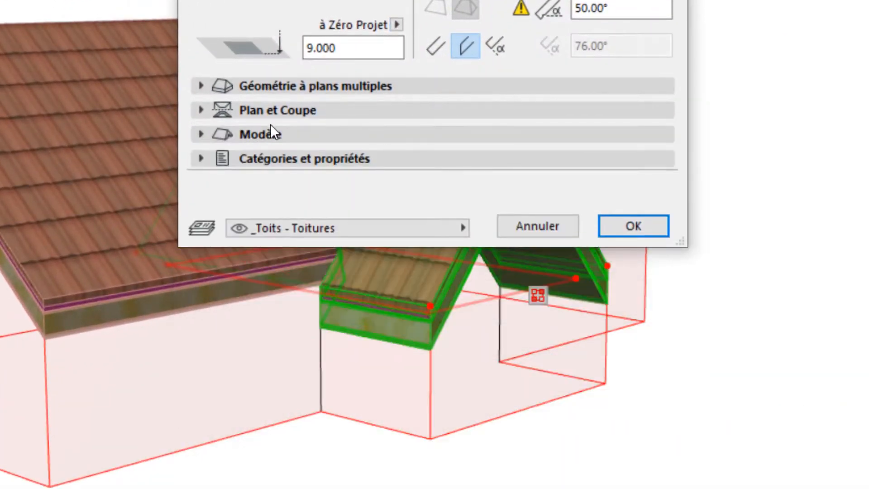
left_click(271, 133)
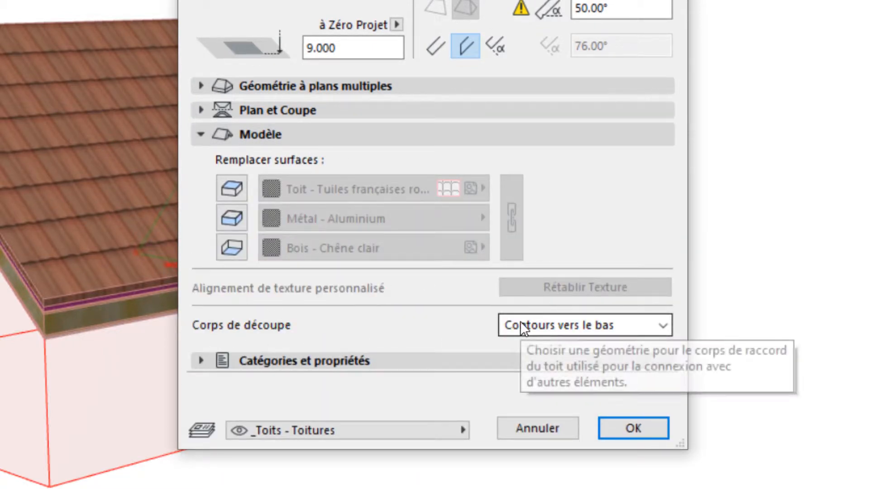
left_click(583, 326)
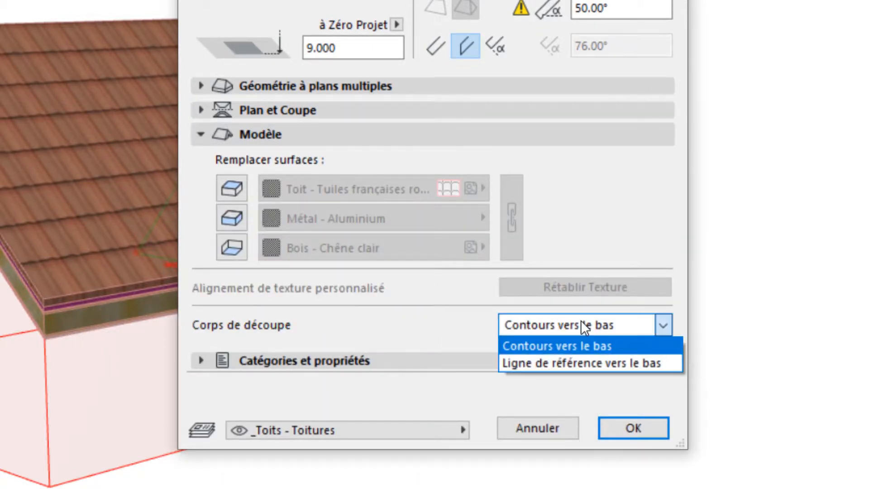
left_click(591, 363)
left_click(633, 428)
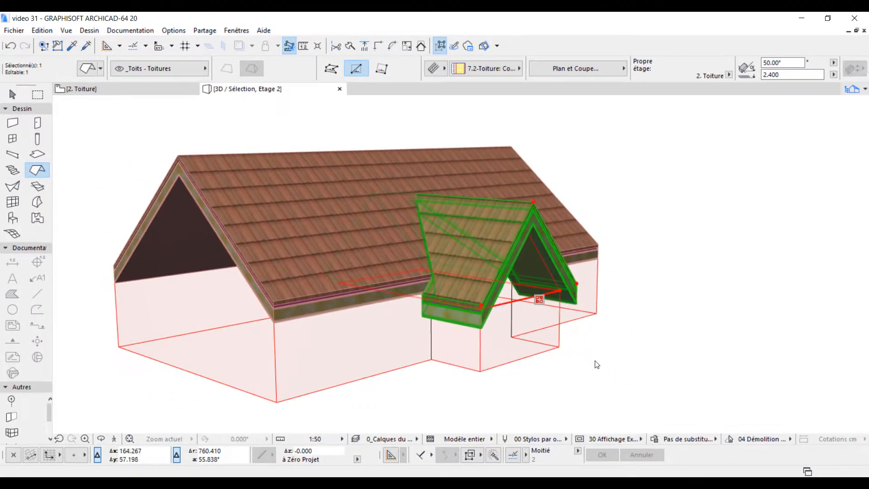
Inspect both roofs' cutting bodies in 3D, then select the main gable roof, review its roof settings and close them
middle_click_drag(620, 308, 658, 317, "shift")
left_click(542, 267)
middle_click_drag(543, 267, 485, 304, "shift")
middle_click_drag(398, 304, 611, 277, "shift")
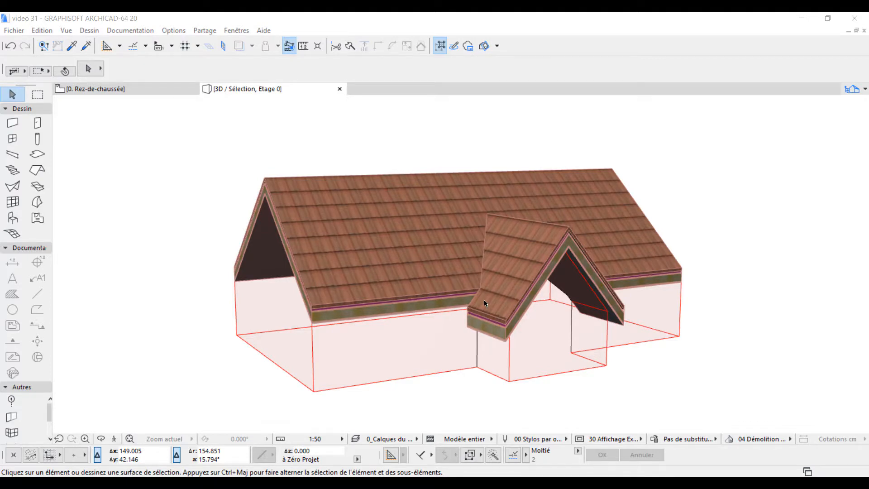
left_click(415, 294)
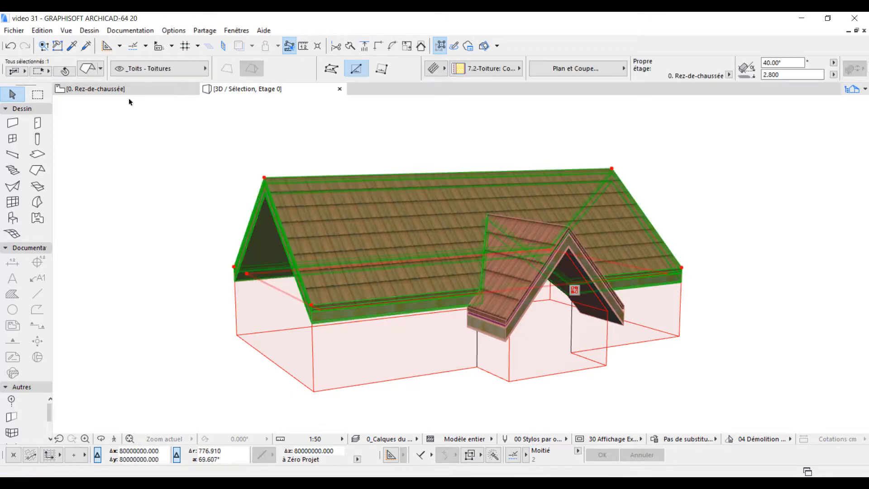
left_click(88, 69)
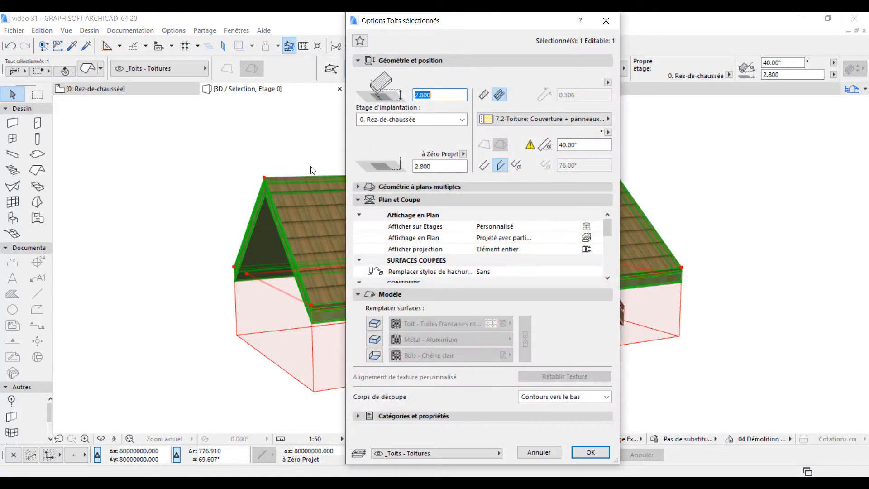
left_click(606, 21)
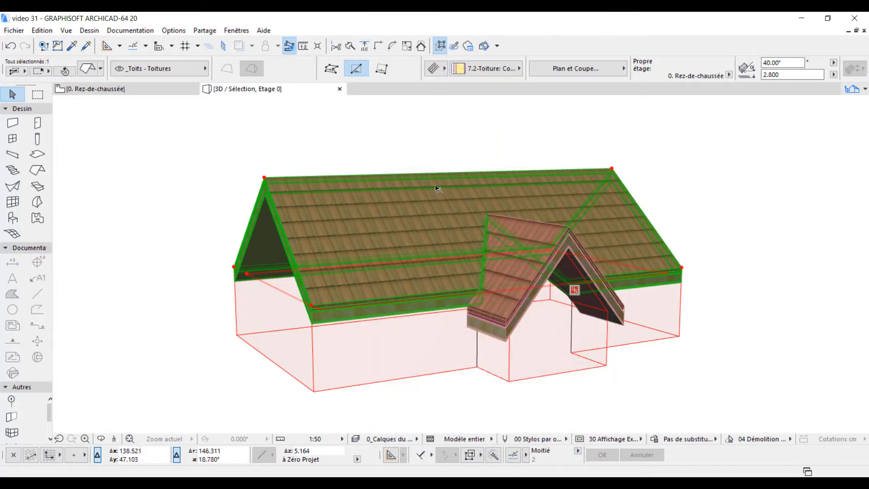